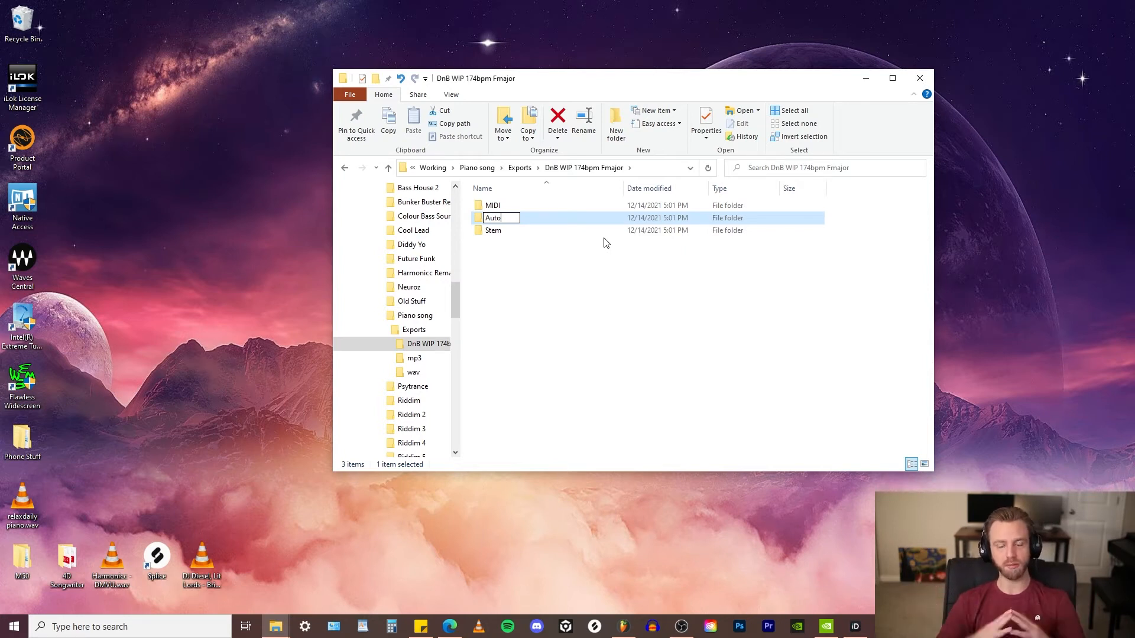
Step: Name the new folder inside DnB WIP 174bpm Fmajor "SC Automation"
key(BackSpace)
key(BackSpace)
key(BackSpace)
key(BackSpace)
text(SC Audio)
text(mation)
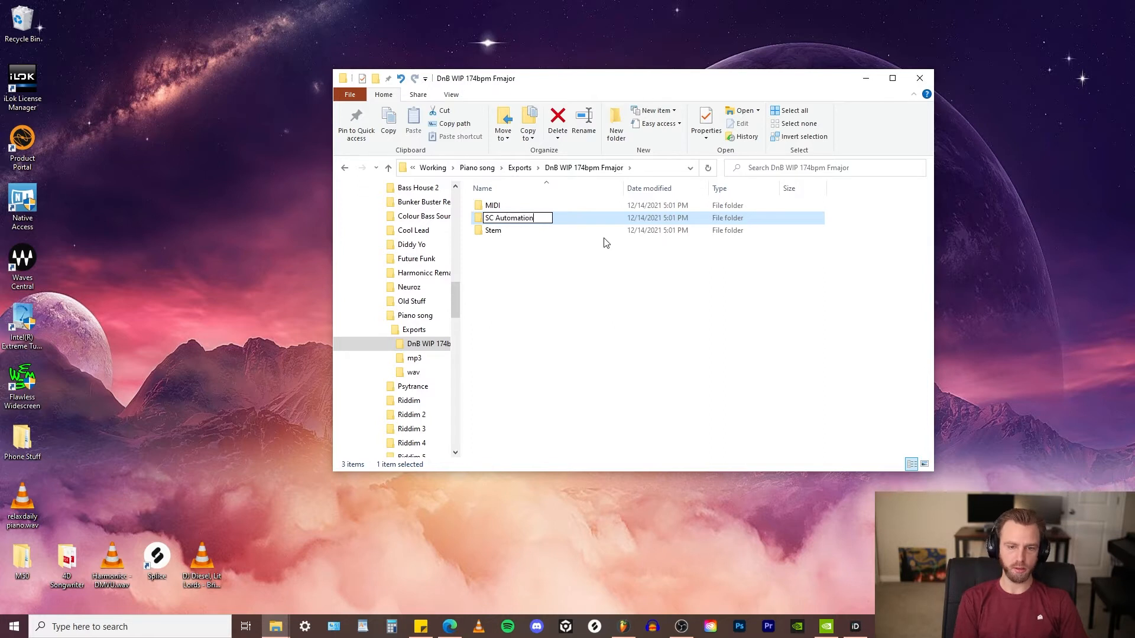
key(Return)
Step: Open the Stem folder and create a subfolder named "Drums_Perc" in it
double_click(496, 231)
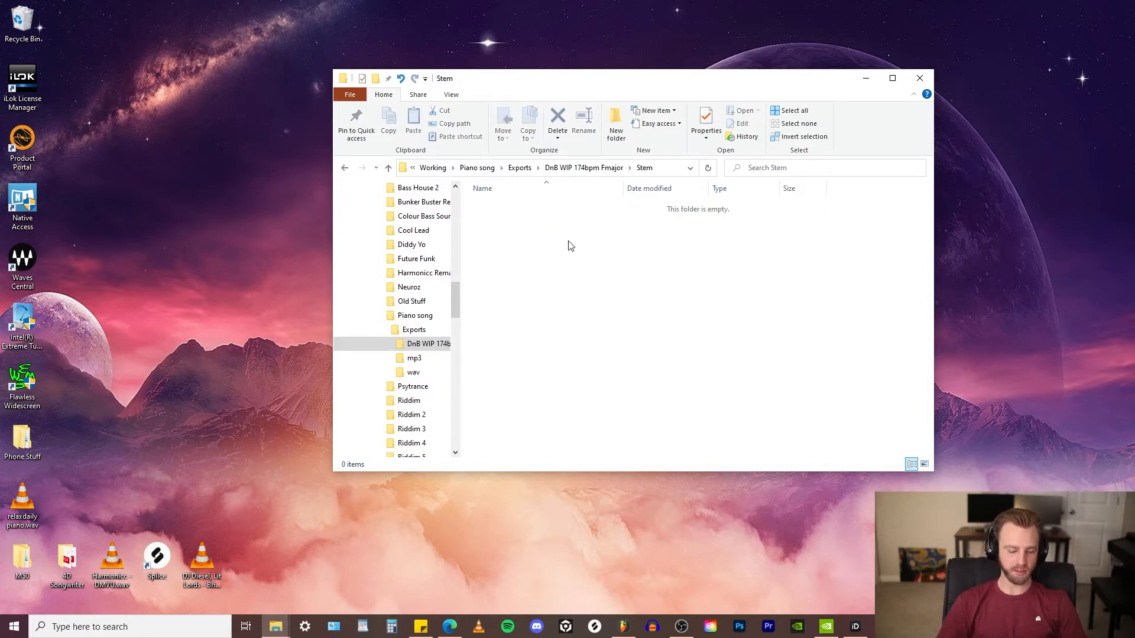
key(ctrl+shift+n)
text(Drums_Perc)
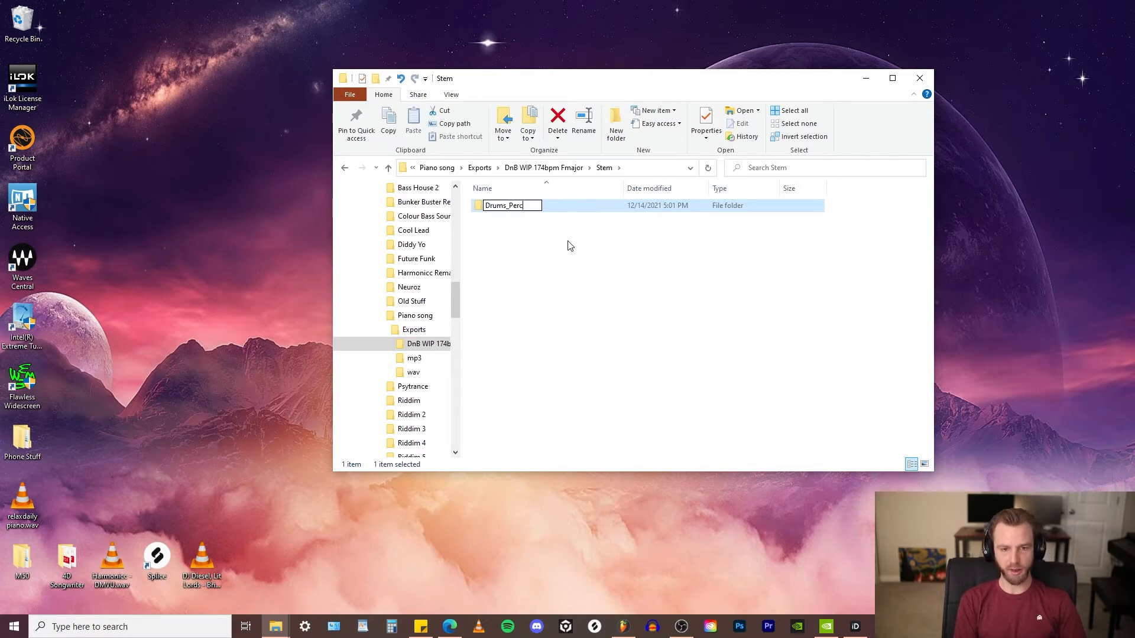
key(Return)
Step: Create a second subfolder named "Bass_Synths" in the Stem folder
key(ctrl+shift+n)
text(Bass)
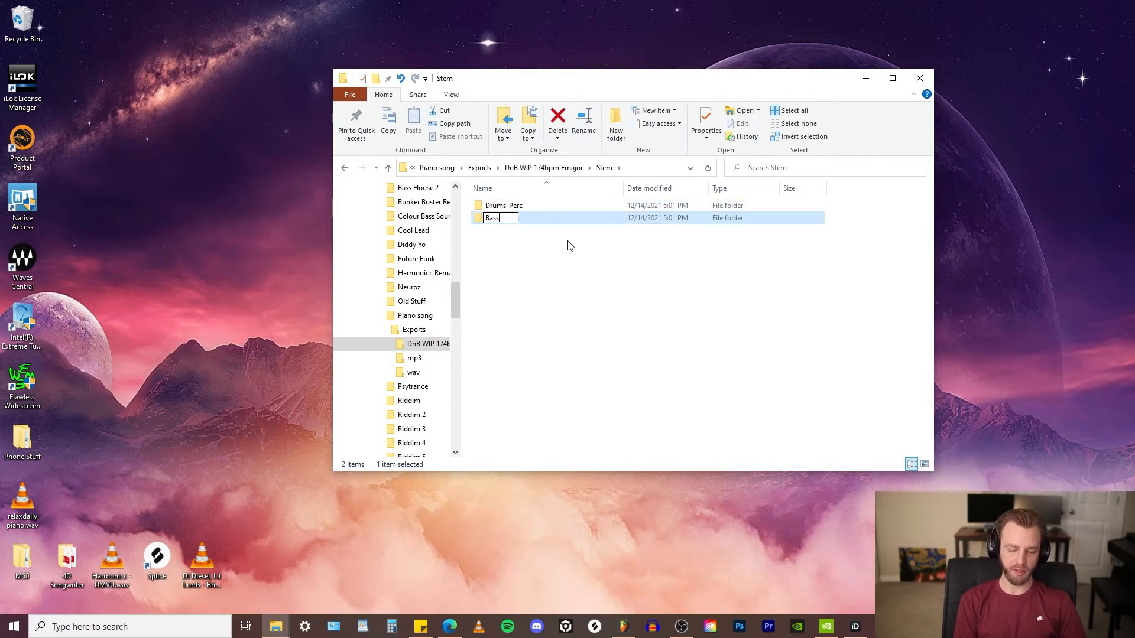
text(_Syn)
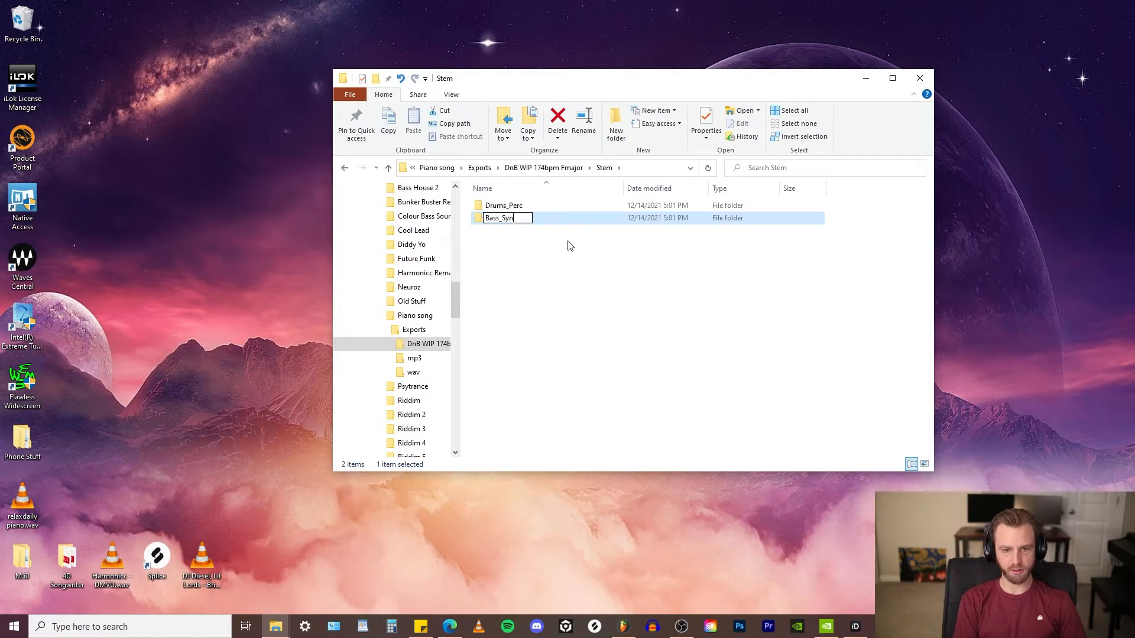
text(ths)
key(Return)
Step: Create an "FX" subfolder in the Stem folder and return to the DnB WIP 174bpm Fmajor folder
key(ctrl+shift+n)
text(FX)
key(Return)
click(571, 168)
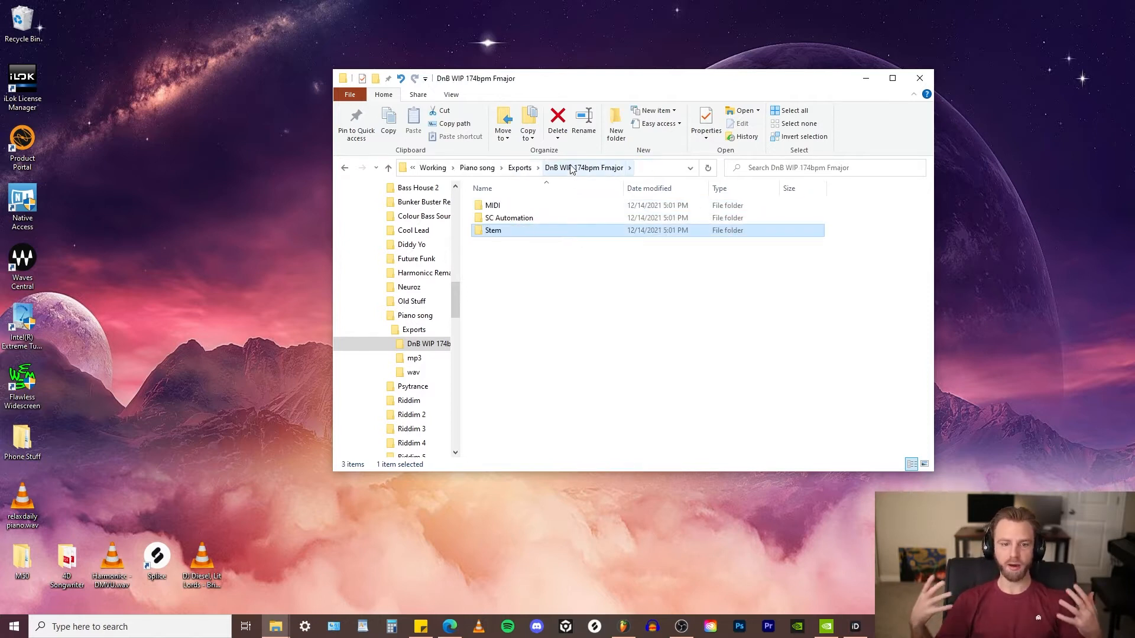
click(553, 312)
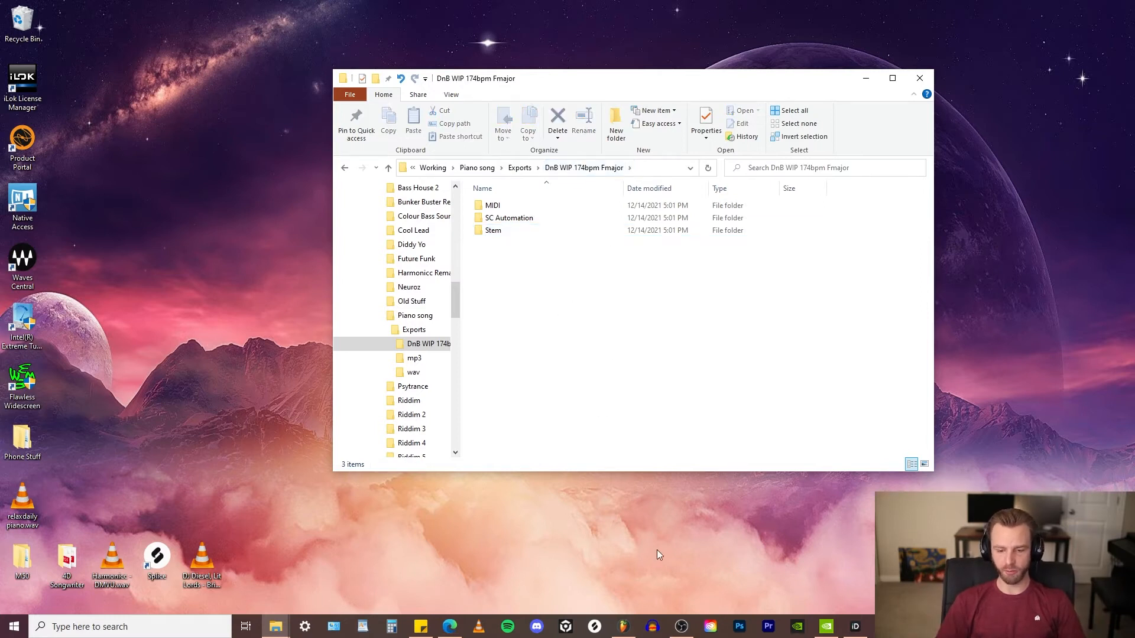
Step: Switch to FL Studio, enlarge the mixer and examine the routing of the drum, SC and bass tracks
click(623, 626)
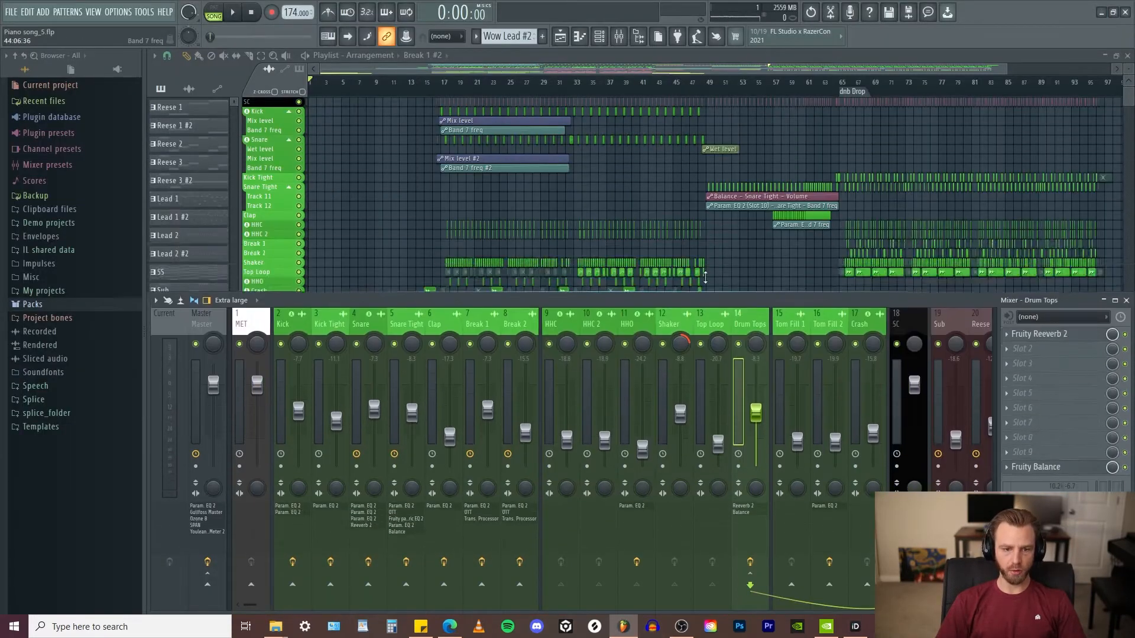
drag(705, 277, 721, 241)
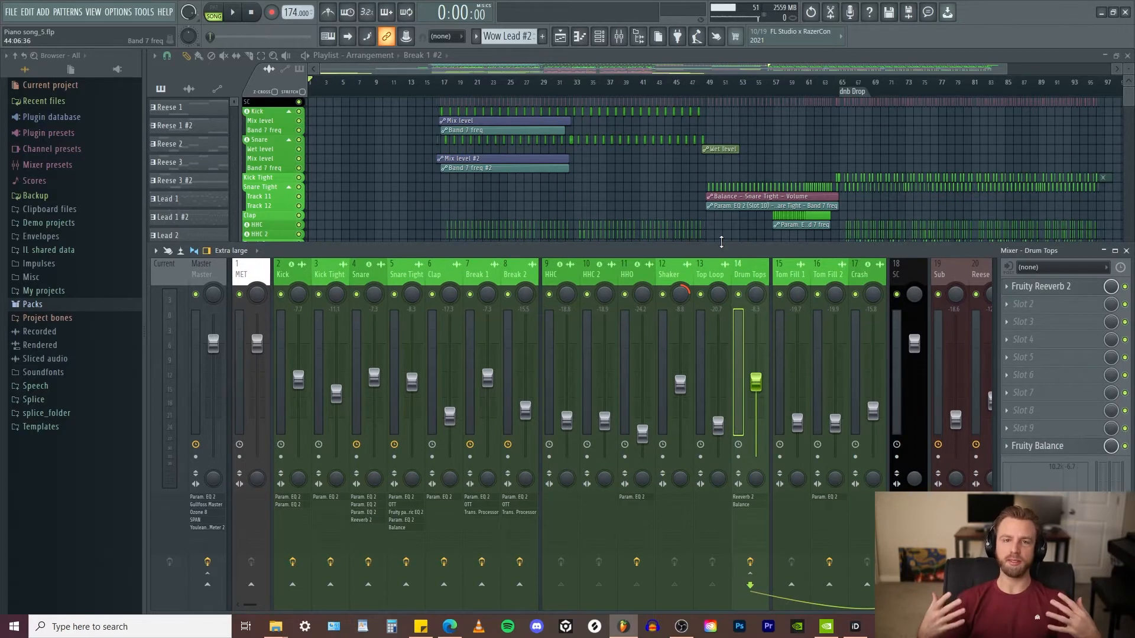
click(298, 273)
click(358, 273)
click(399, 273)
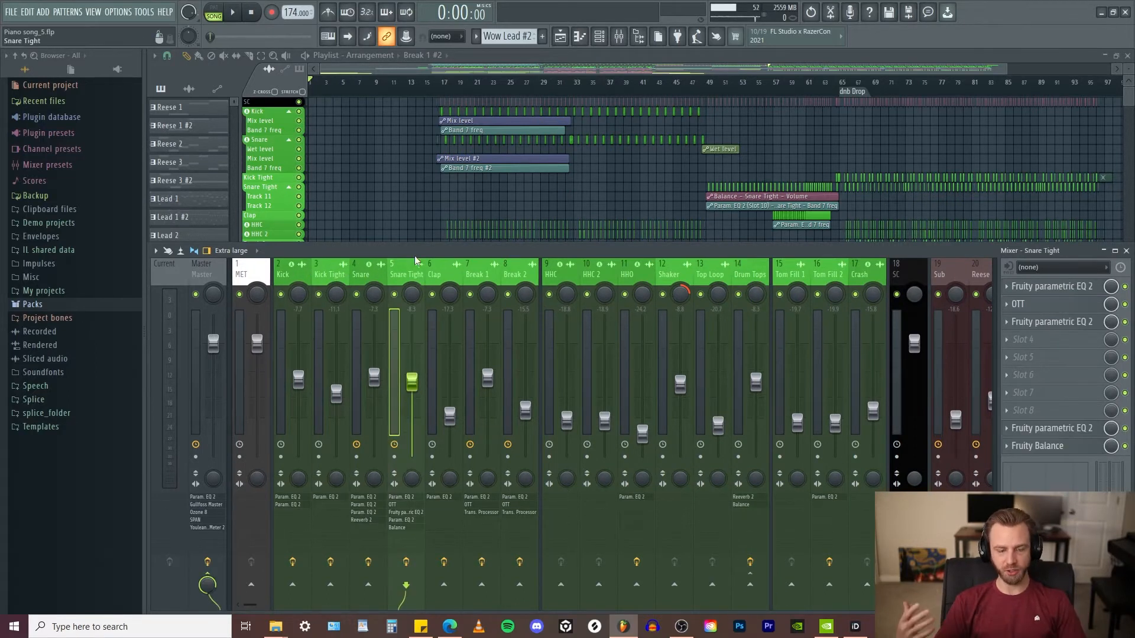
scroll(594, 265, down, 5)
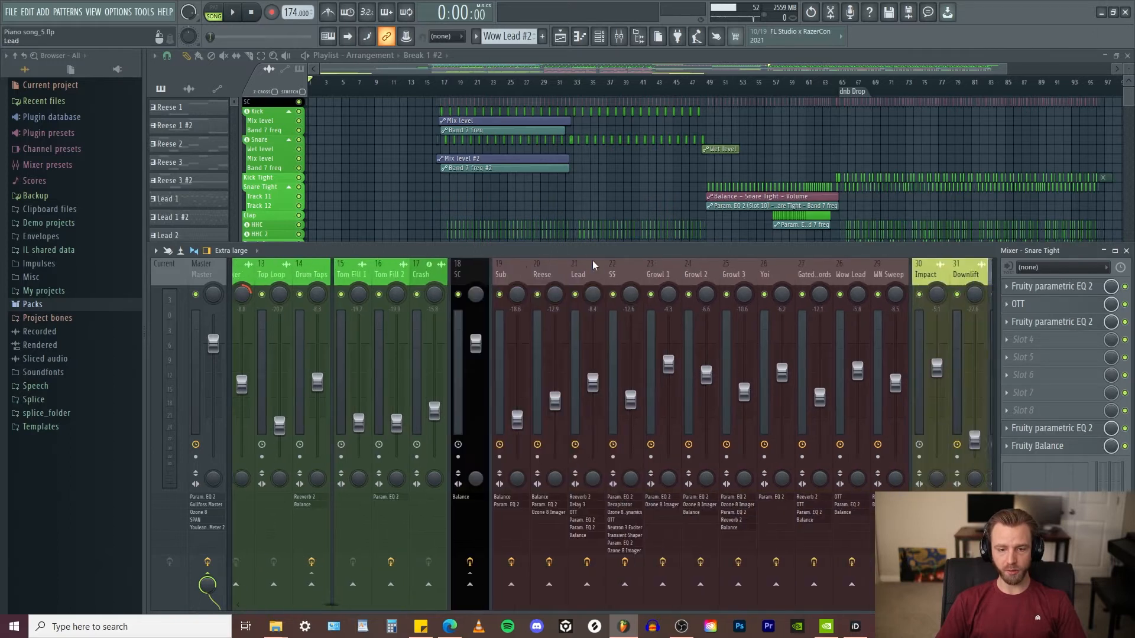
click(454, 271)
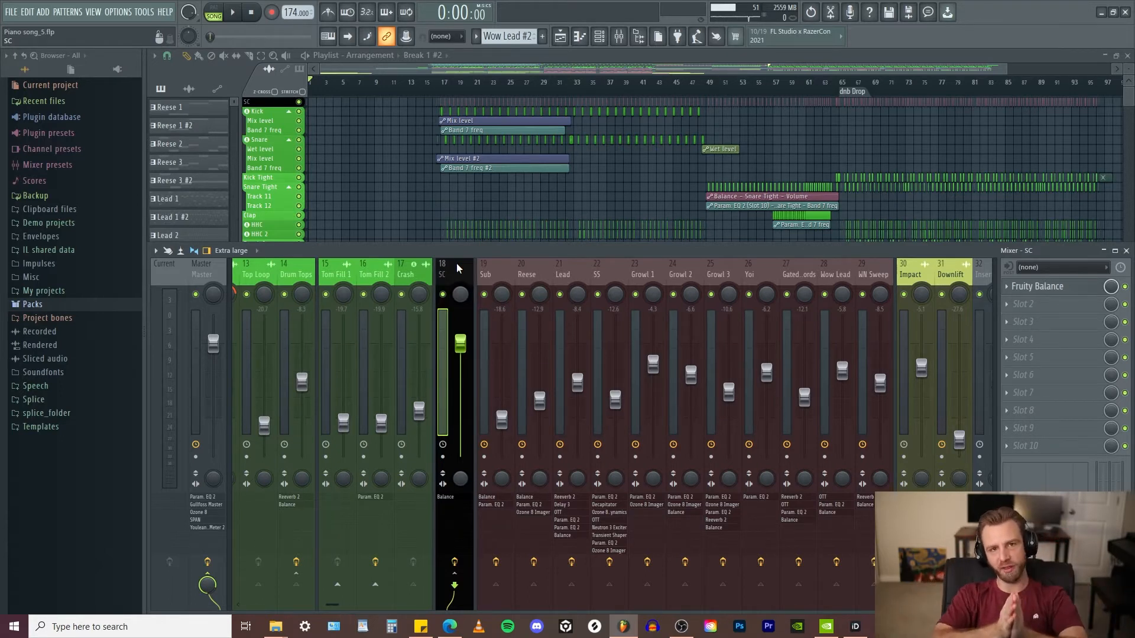
click(487, 274)
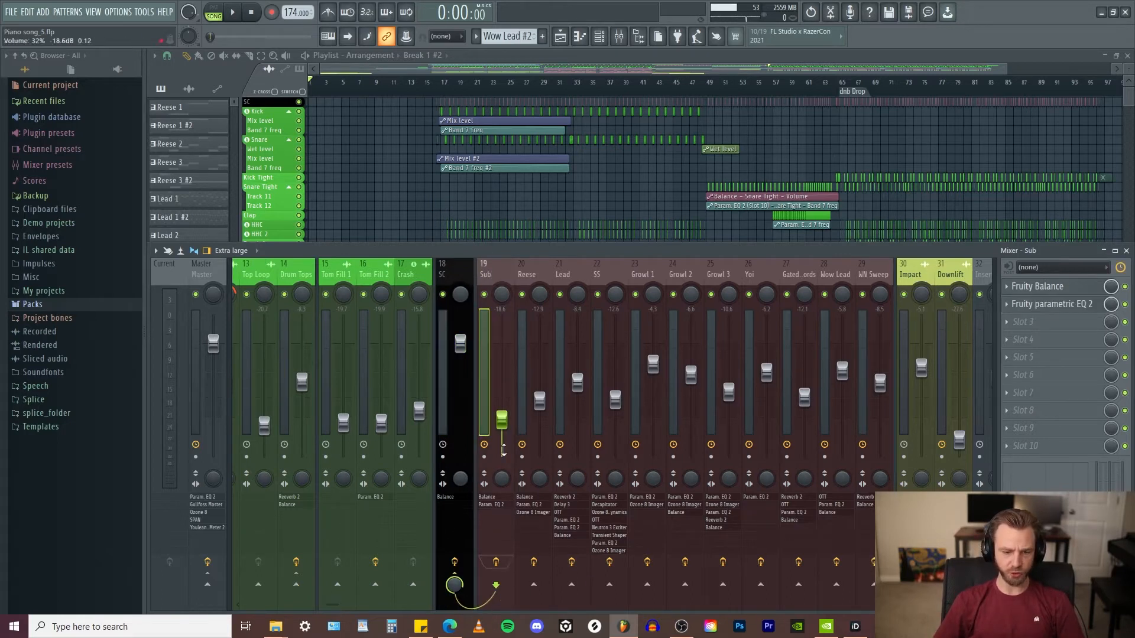
drag(497, 271, 564, 276)
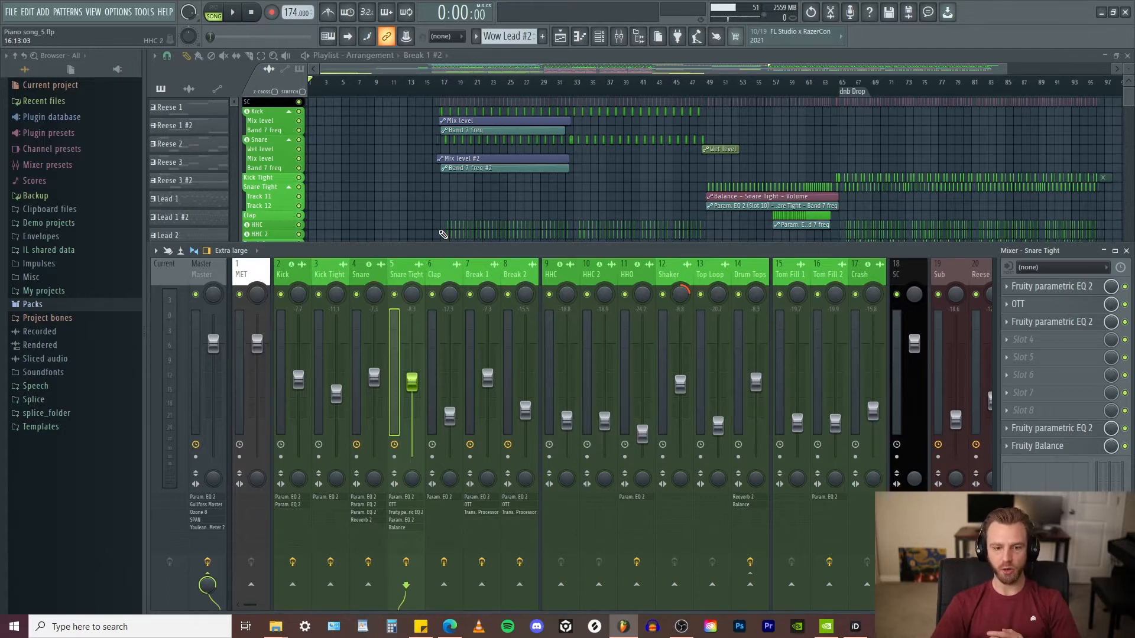
Step: Hide the mixer and delete the two SC automation clips that sit before bar 17 in the playlist
key(F9)
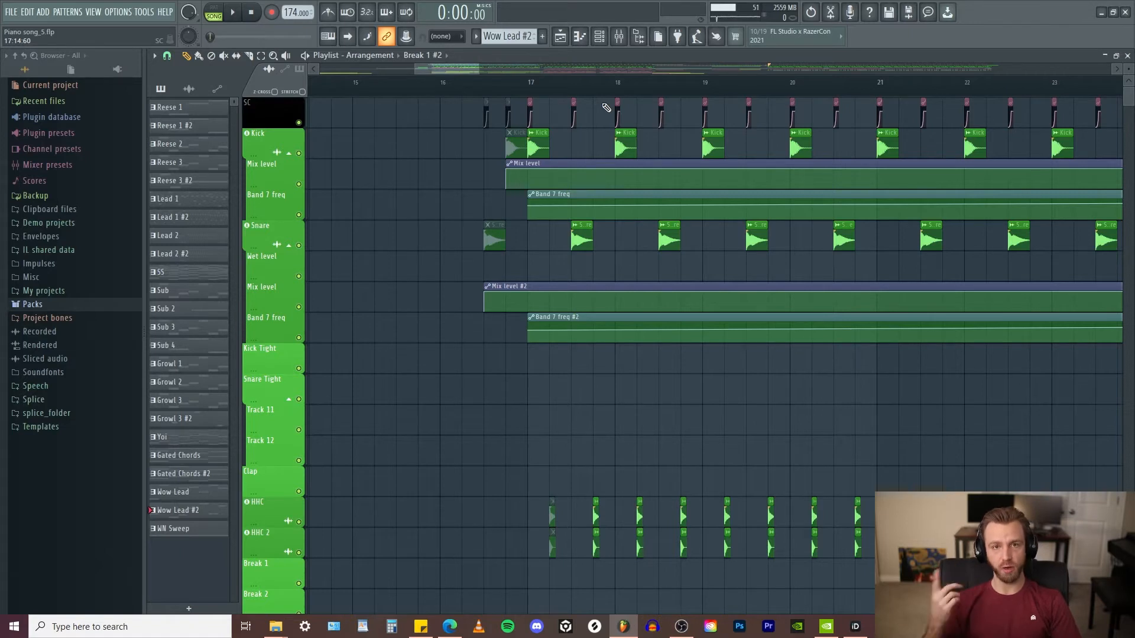
right_click(486, 111)
right_click(509, 111)
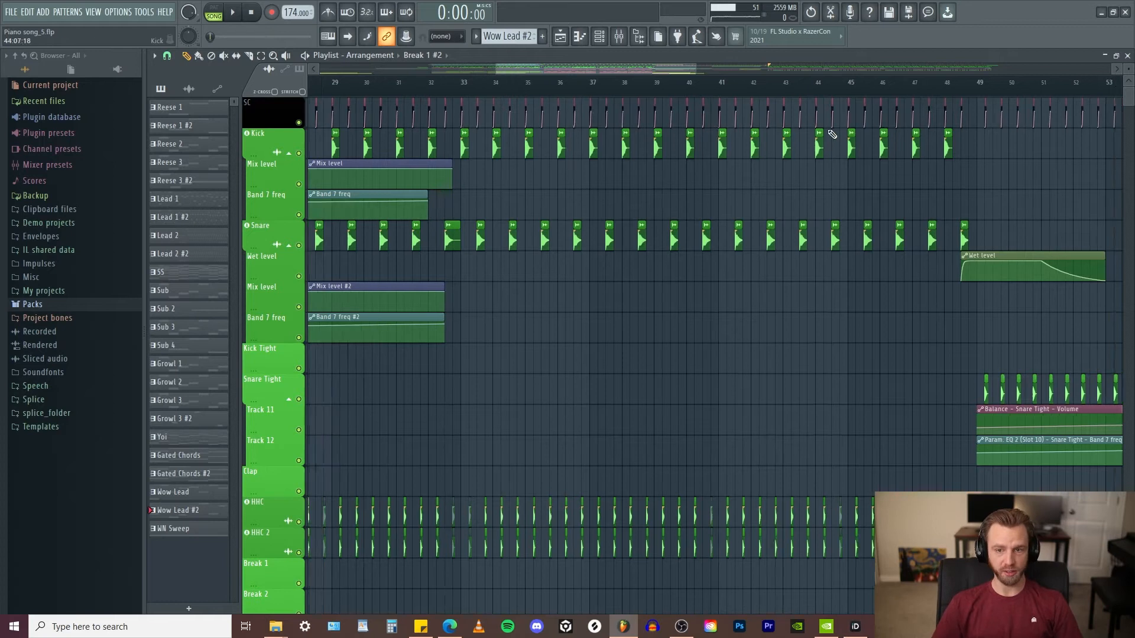
Step: Select all clips on the SC track and merge them into a single automation clip
scroll(833, 126, down, 5)
scroll(833, 126, up, 10)
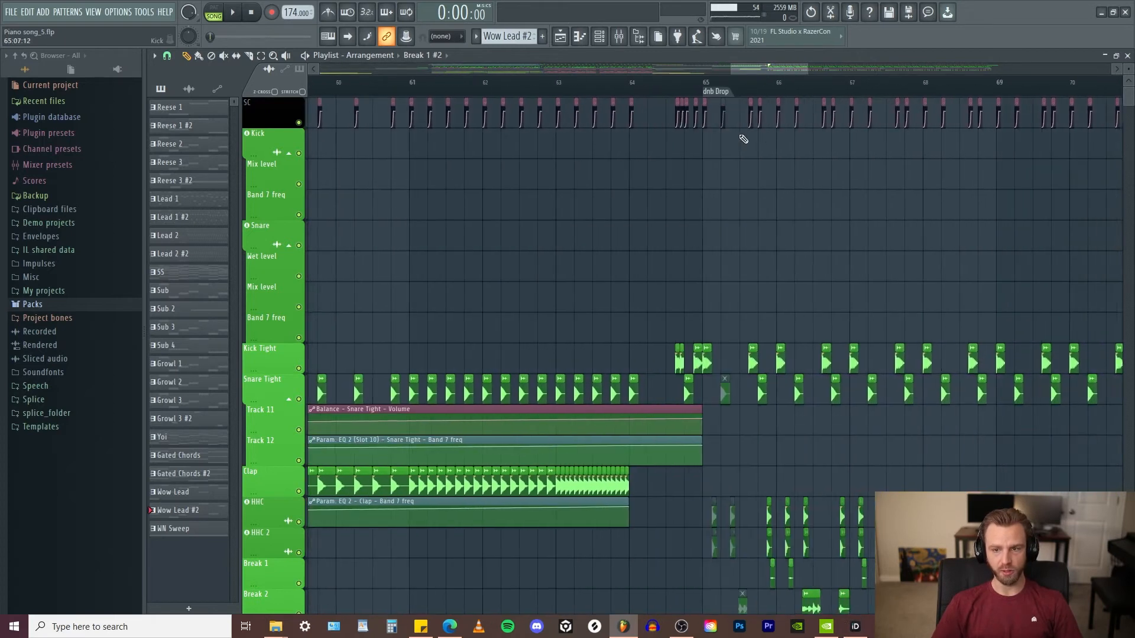
scroll(633, 119, down, 6)
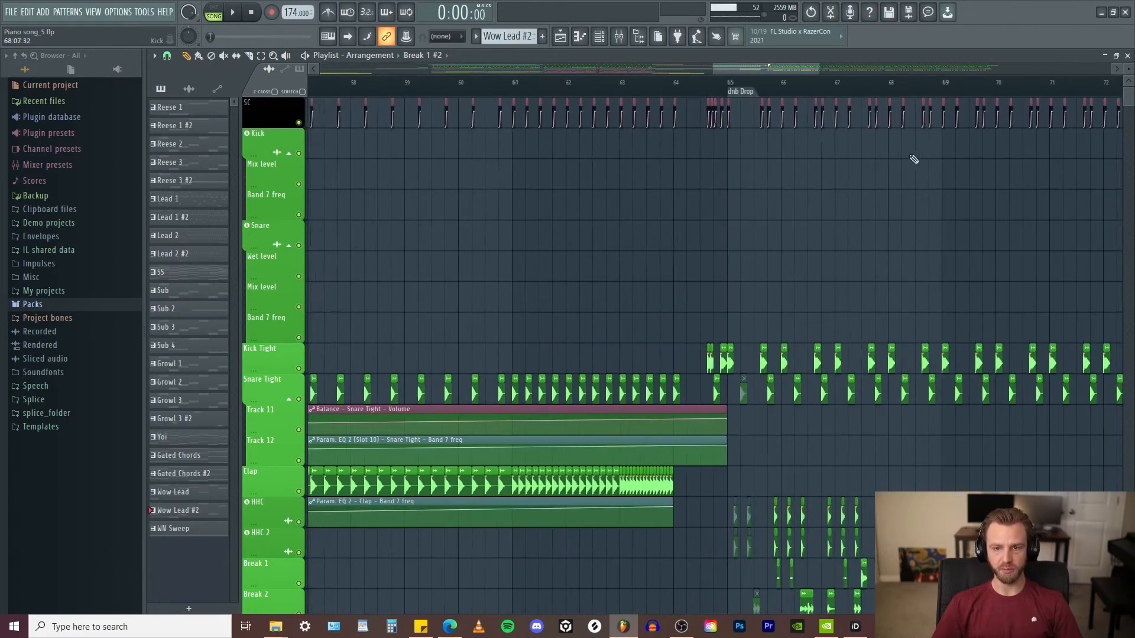
scroll(620, 203, right, 10)
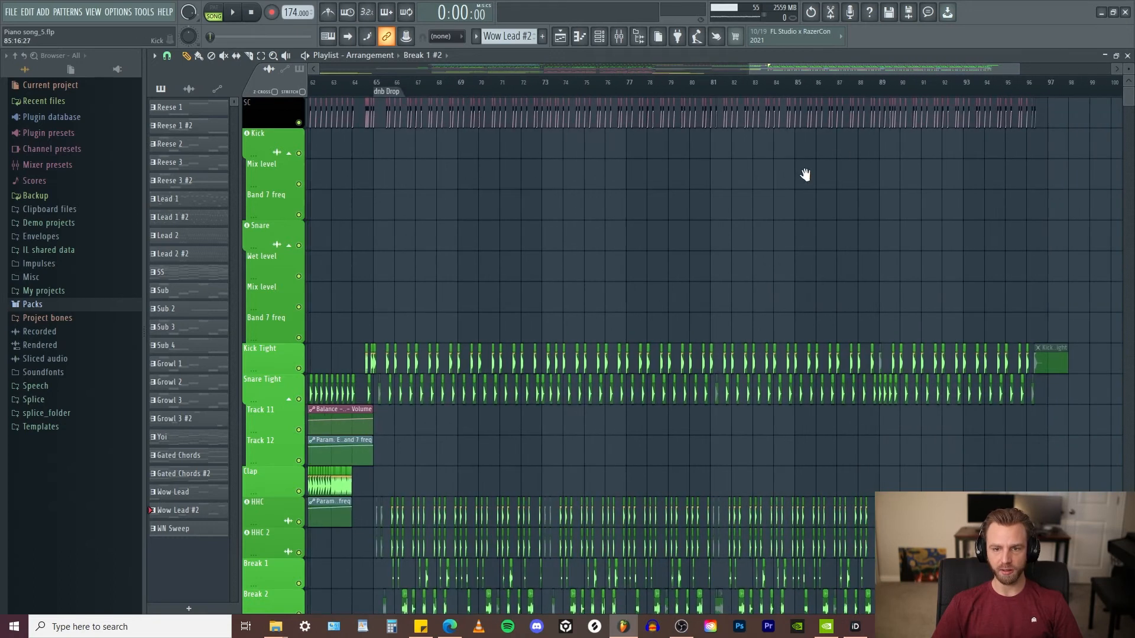
scroll(711, 150, down, 8)
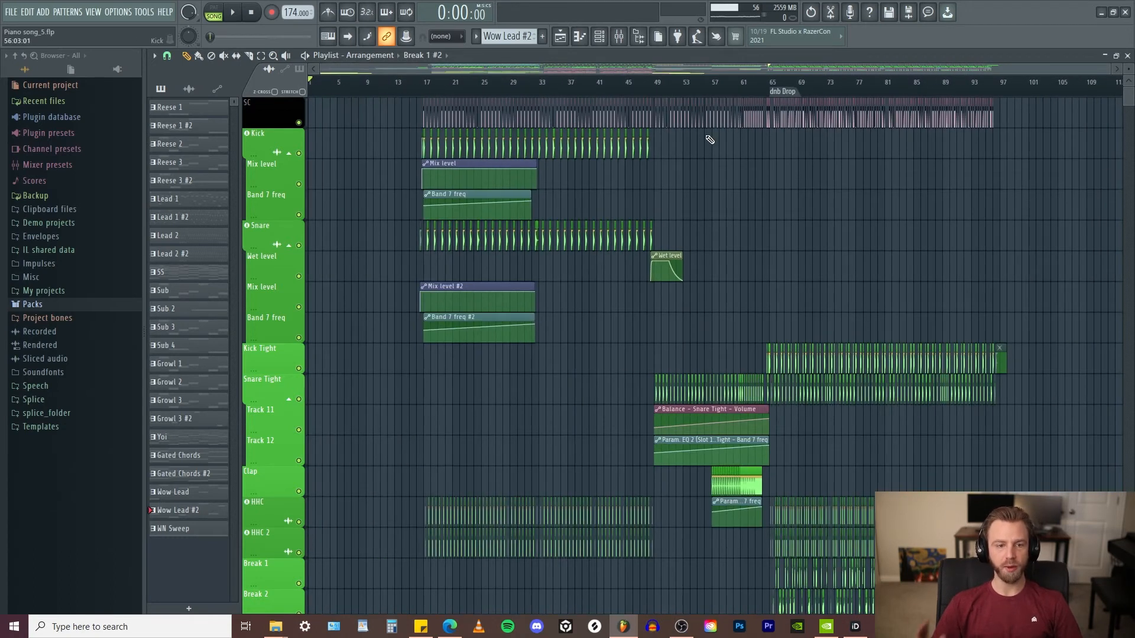
double_click(266, 112)
scroll(423, 128, up, 8)
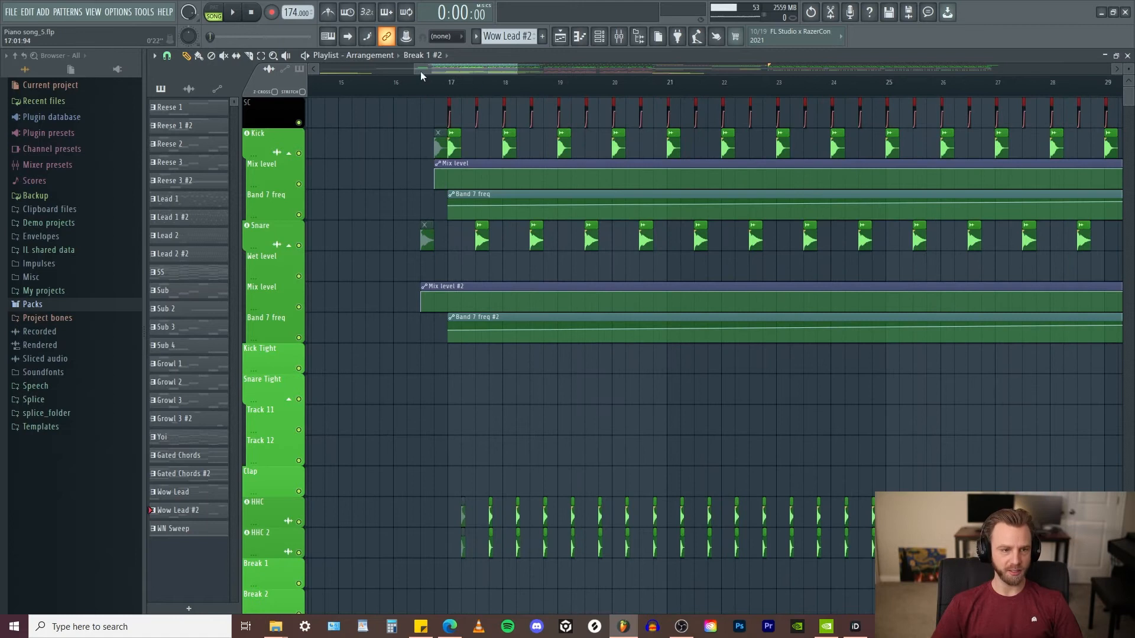
click(154, 55)
mouse_move(226, 69)
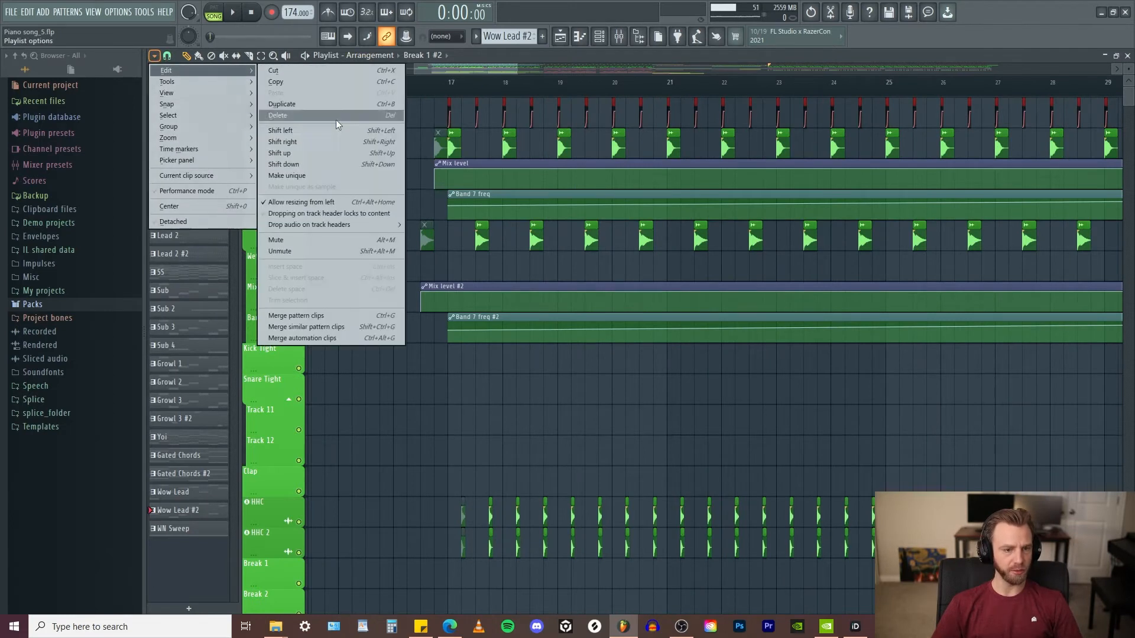
click(342, 338)
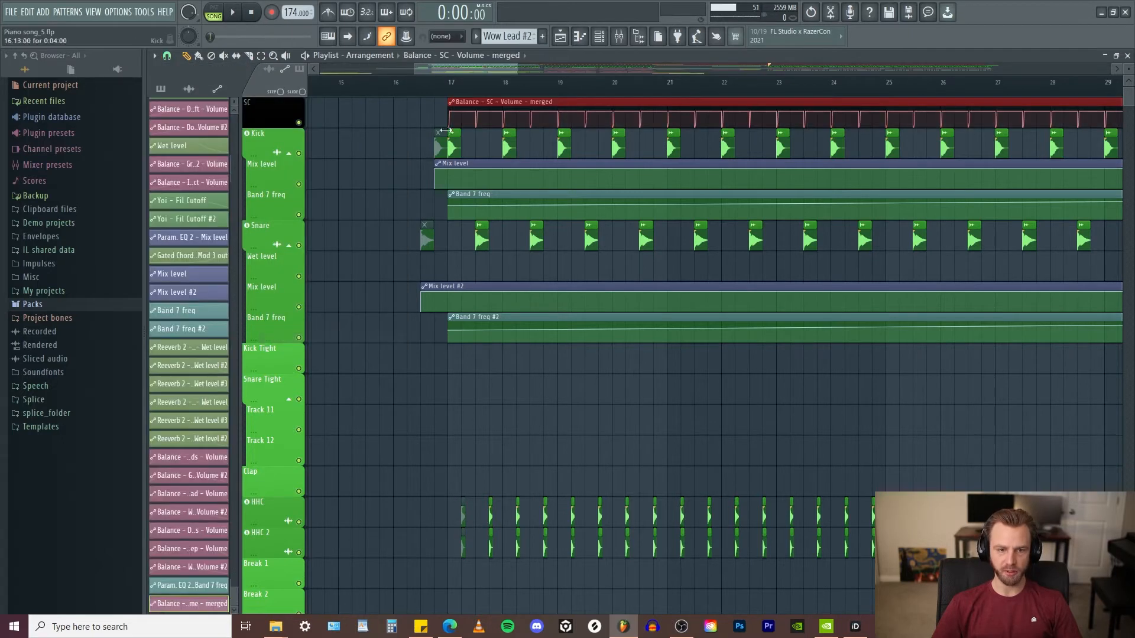
Step: Examine the merged SC automation clip along the arrangement, through the dnb Drop and back to its start
scroll(751, 136, down, 3)
scroll(751, 136, down, 4)
scroll(786, 121, up, 8)
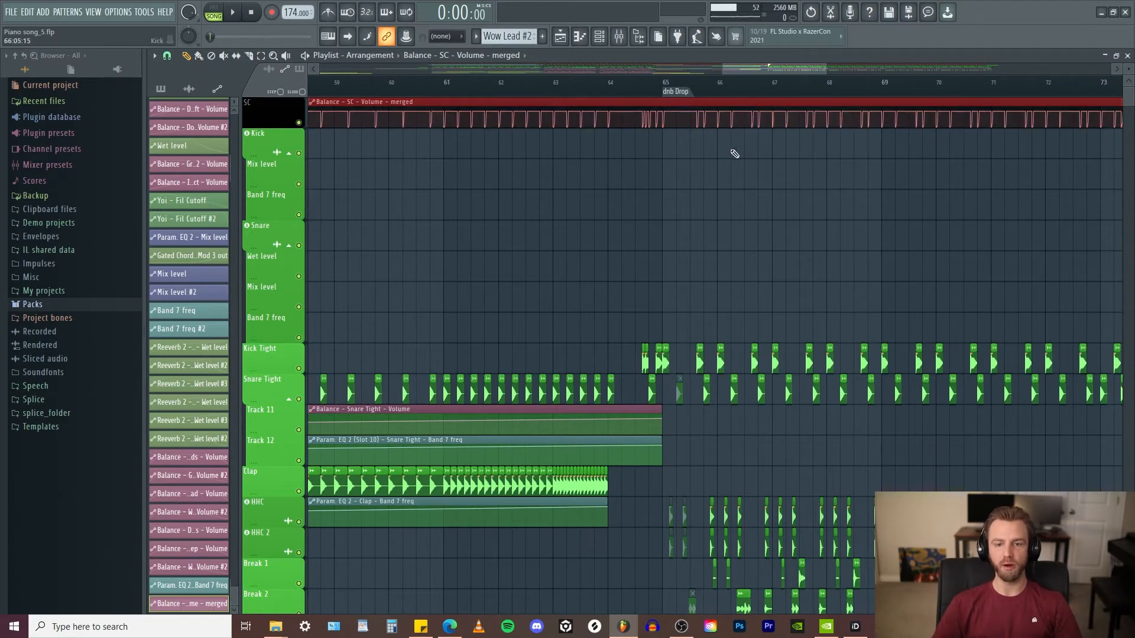
scroll(694, 147, up, 4)
scroll(678, 148, down, 5)
scroll(678, 148, down, 6)
scroll(519, 166, up, 4)
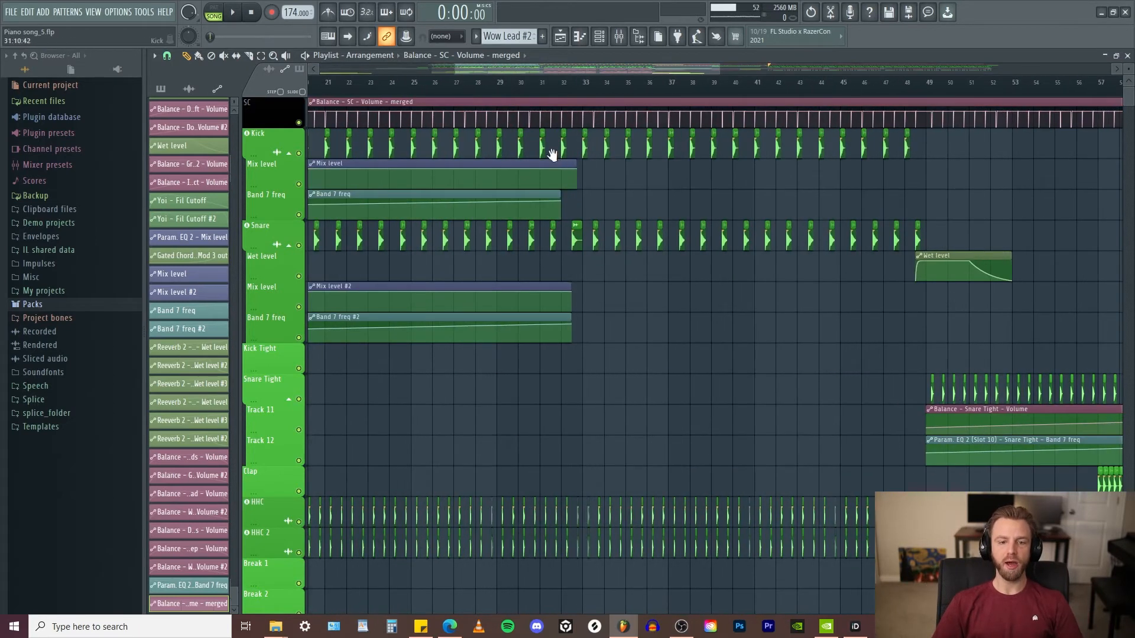
drag(552, 155, 770, 177)
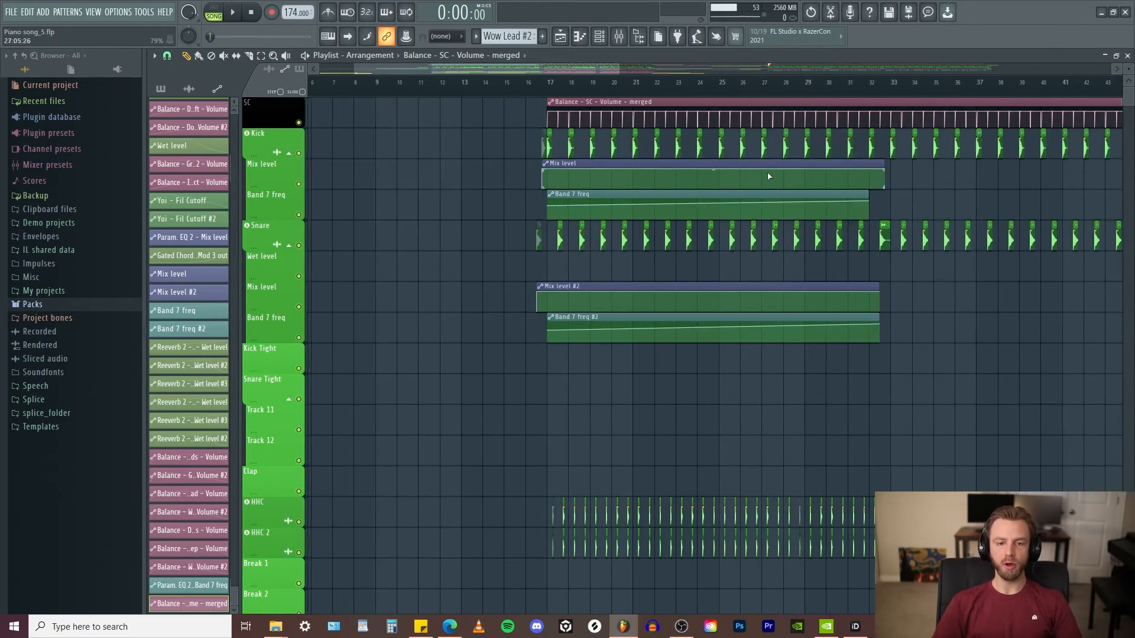
Step: Save the merged SC volume clip's channel state as "SC Automation" in the export's SC Automation folder, and close the channel settings
double_click(649, 102)
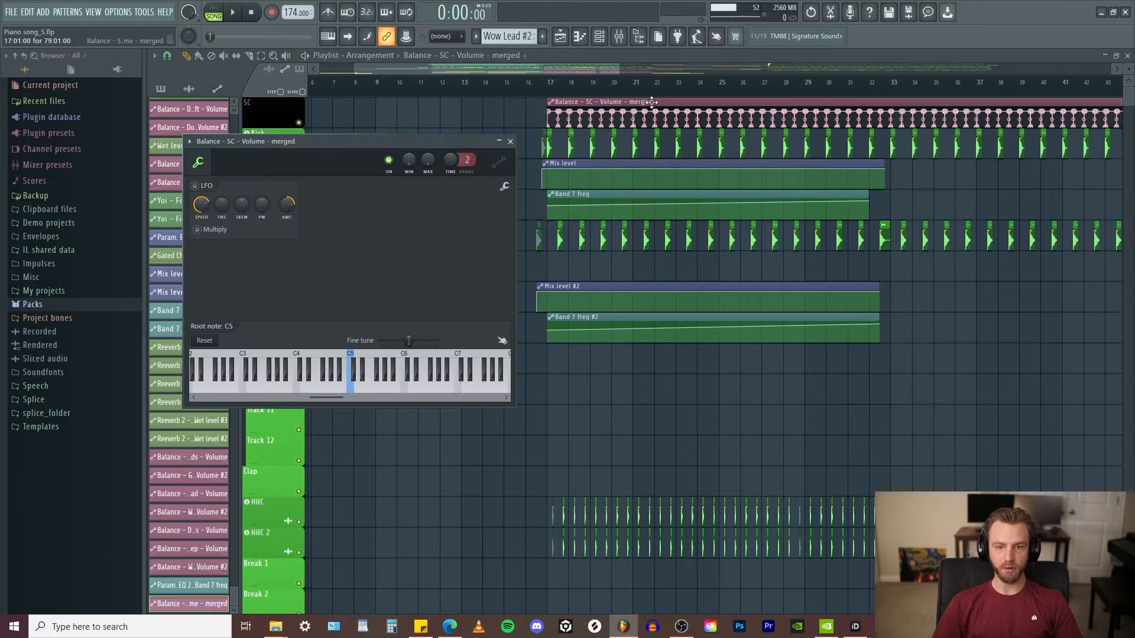
click(189, 141)
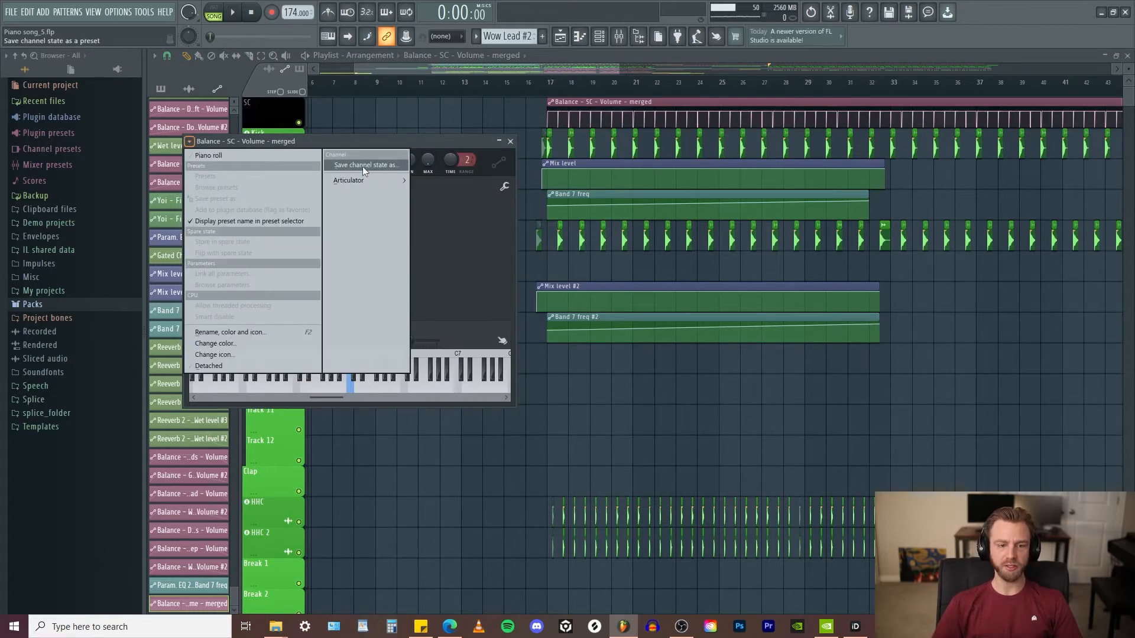
click(363, 166)
drag(364, 18, 578, 56)
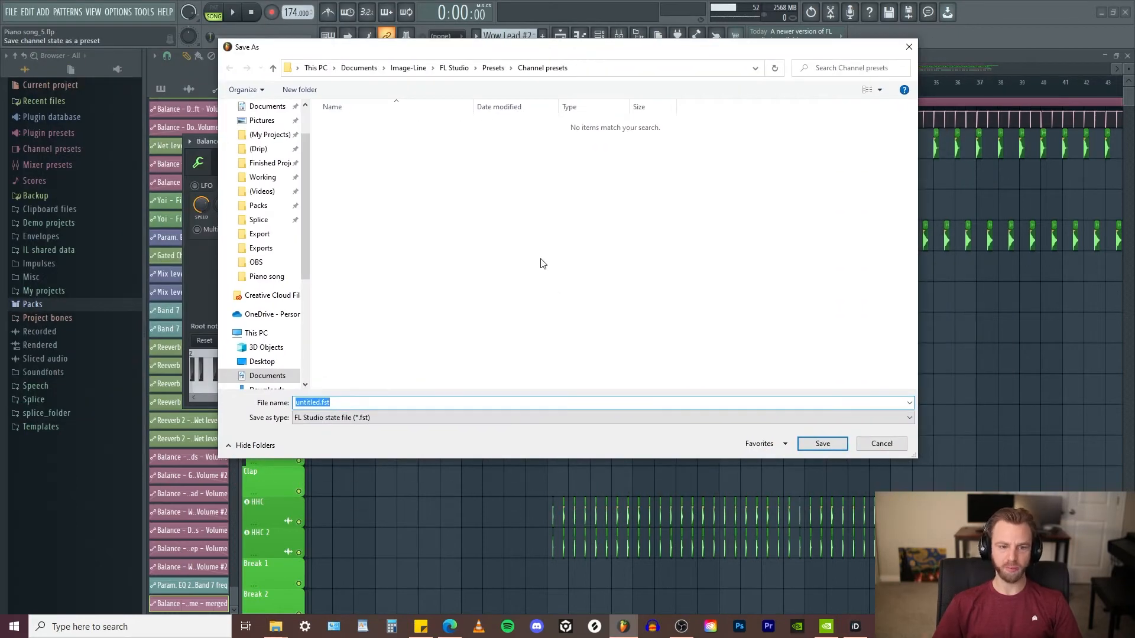
click(454, 67)
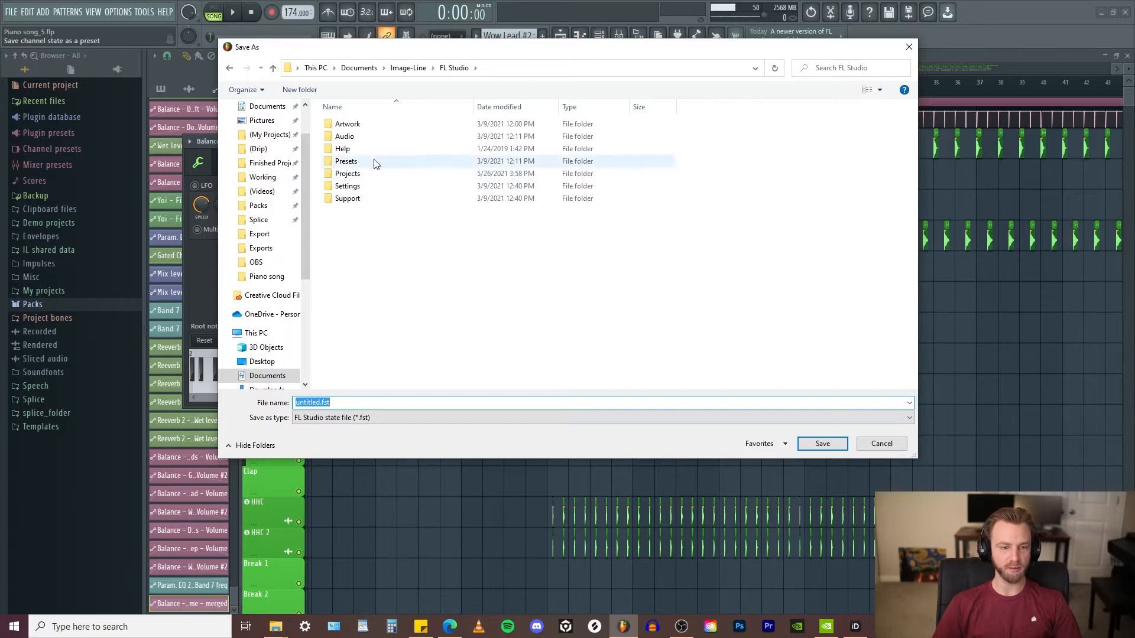
double_click(354, 173)
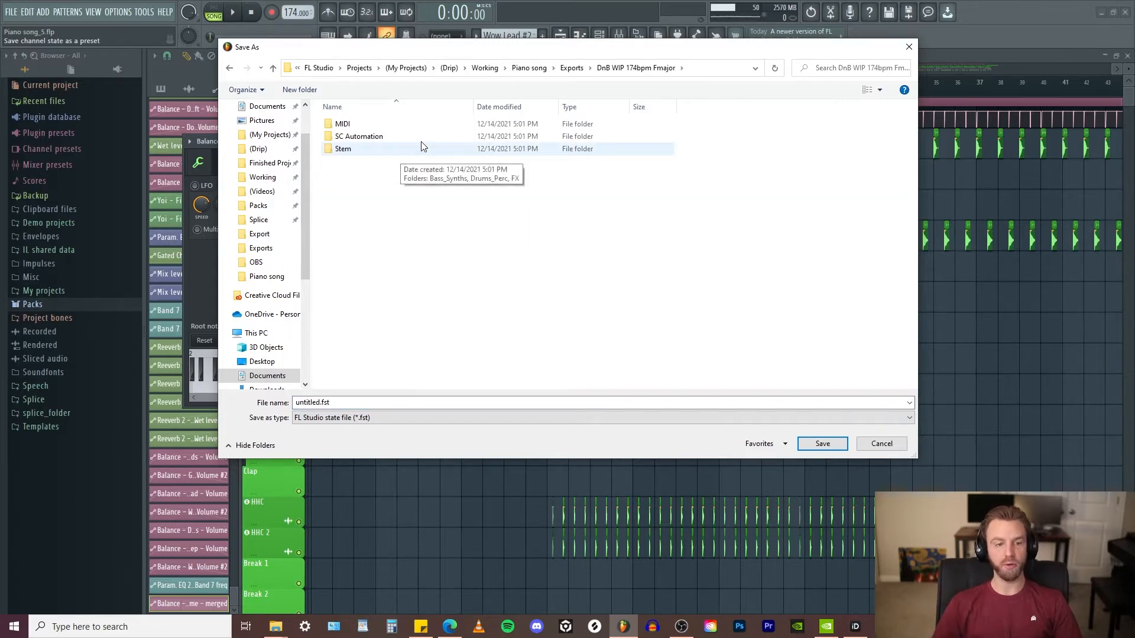
double_click(365, 137)
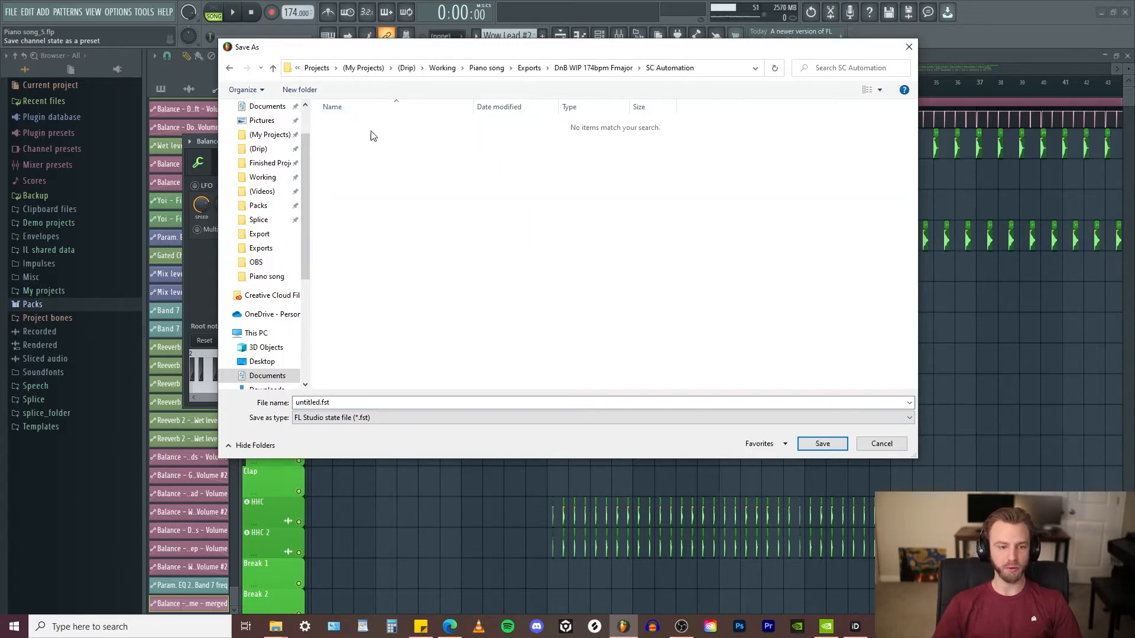
text(SC Automation)
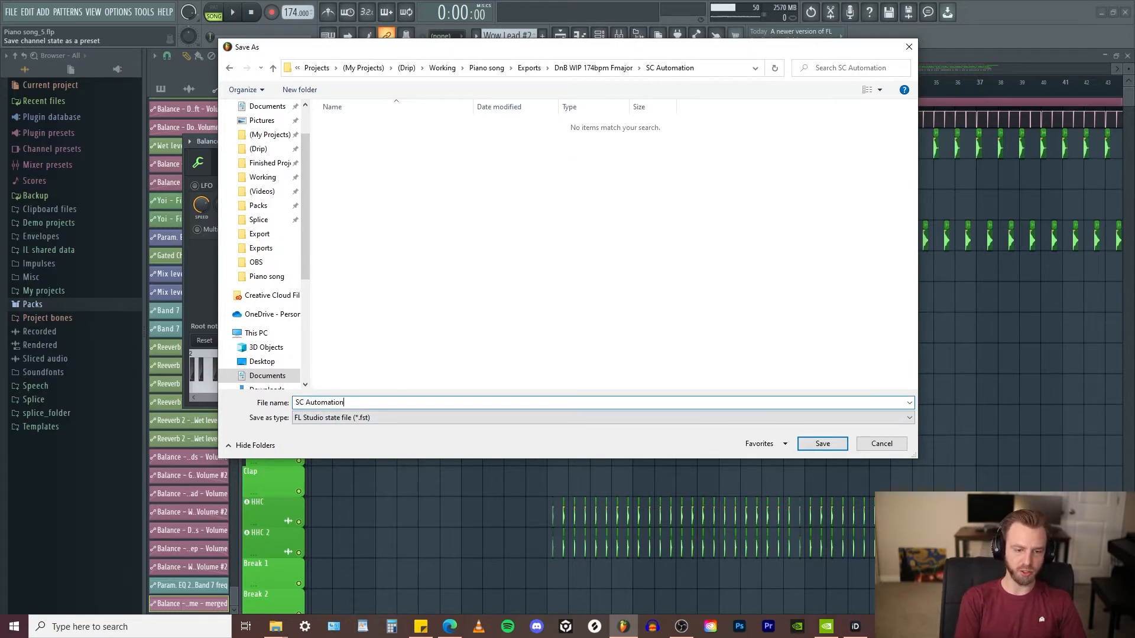
key(Return)
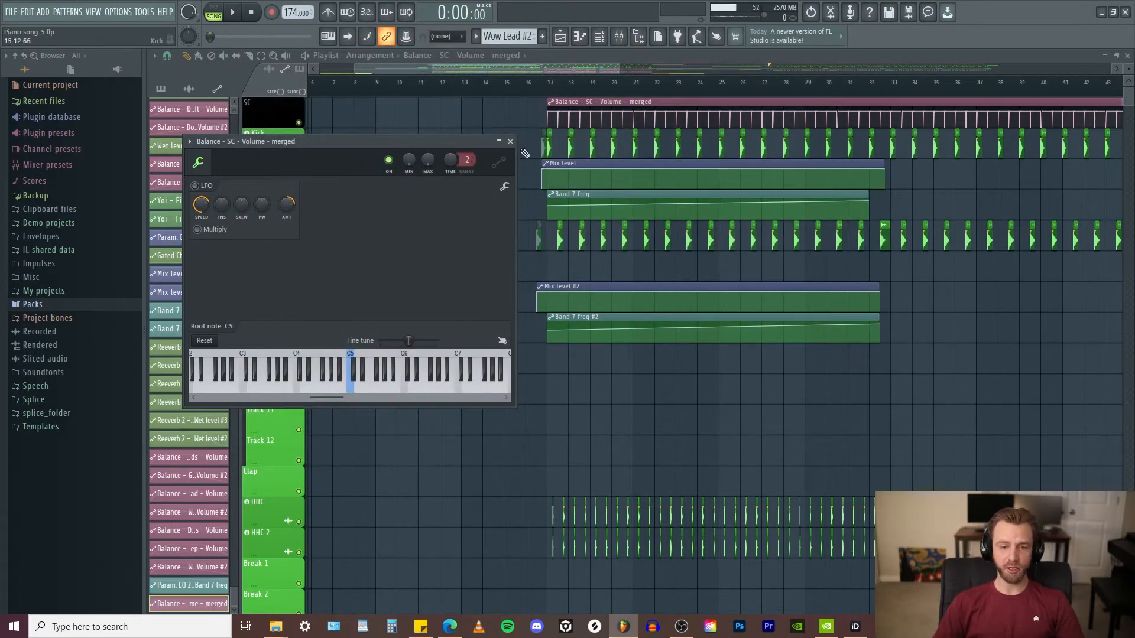
click(510, 141)
Step: Begin a WAV export of the song as Piano song_5.wav in the Stem folder of DnB WIP 174bpm Fmajor
ctrl+right_click(740, 438)
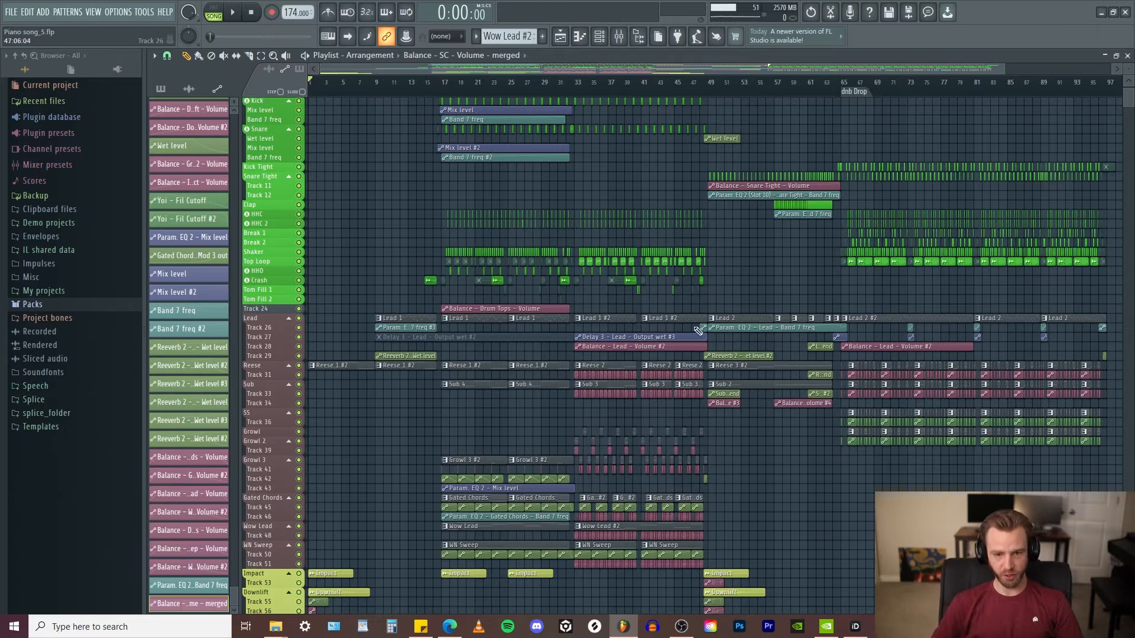
key(F5)
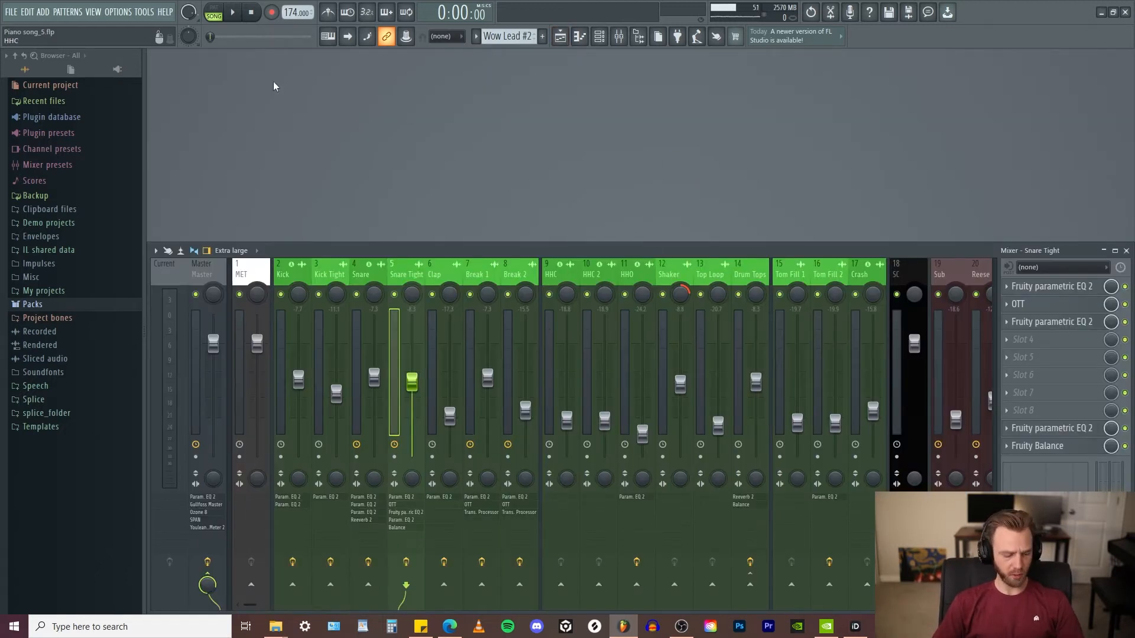
key(ctrl+r)
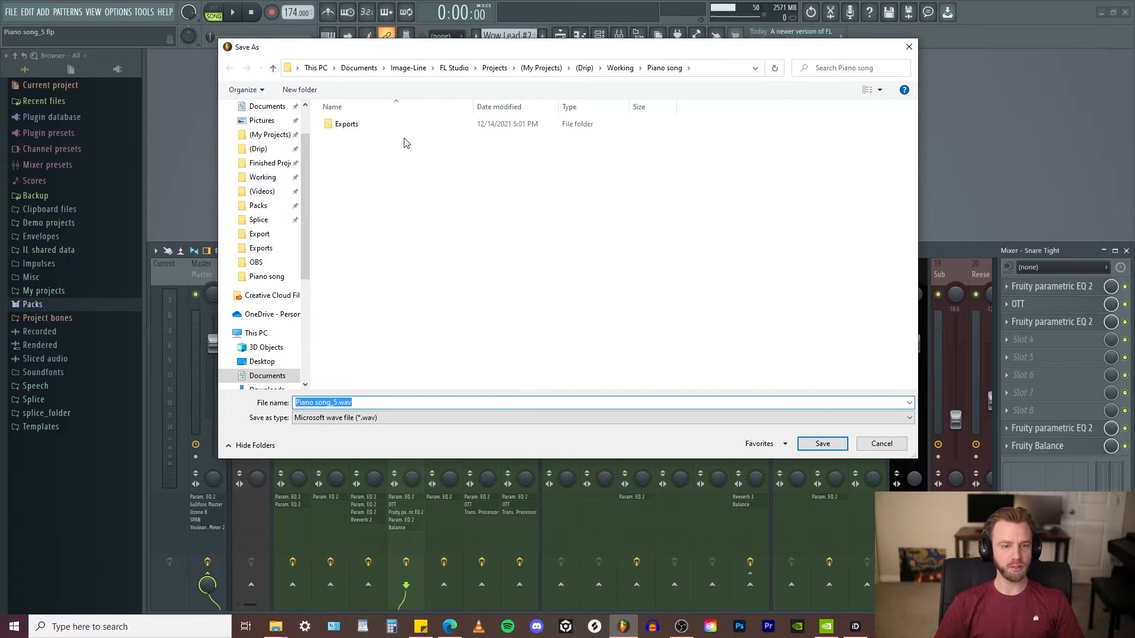
double_click(375, 124)
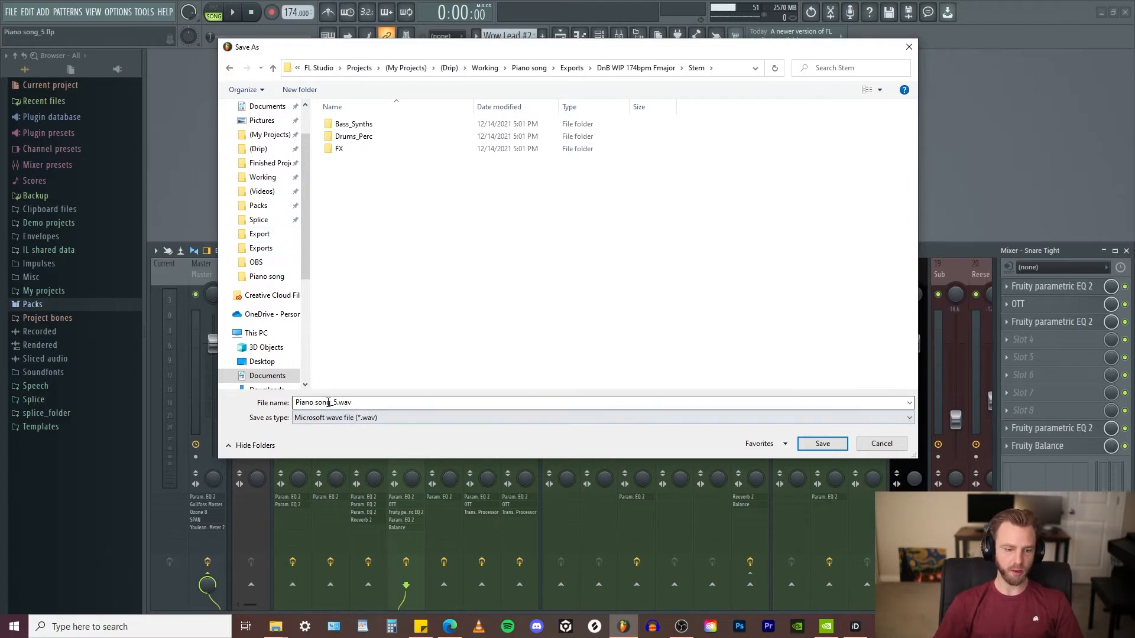
click(823, 444)
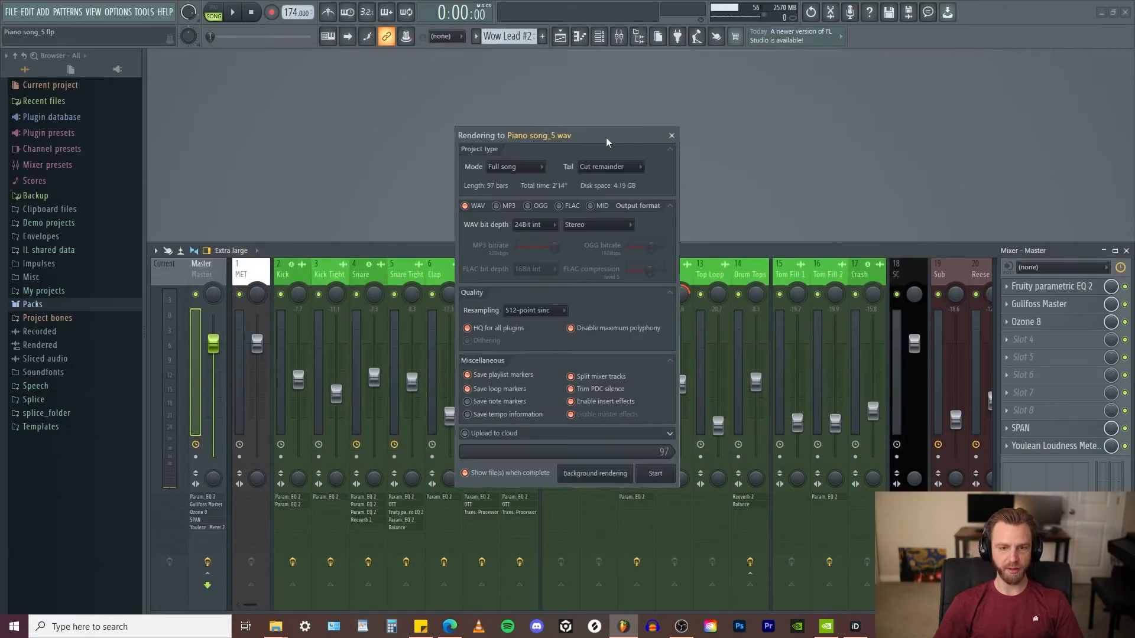
Step: Leave Split mixer tracks enabled in the render options and render the full song to separate WAV stems
drag(606, 141, 620, 72)
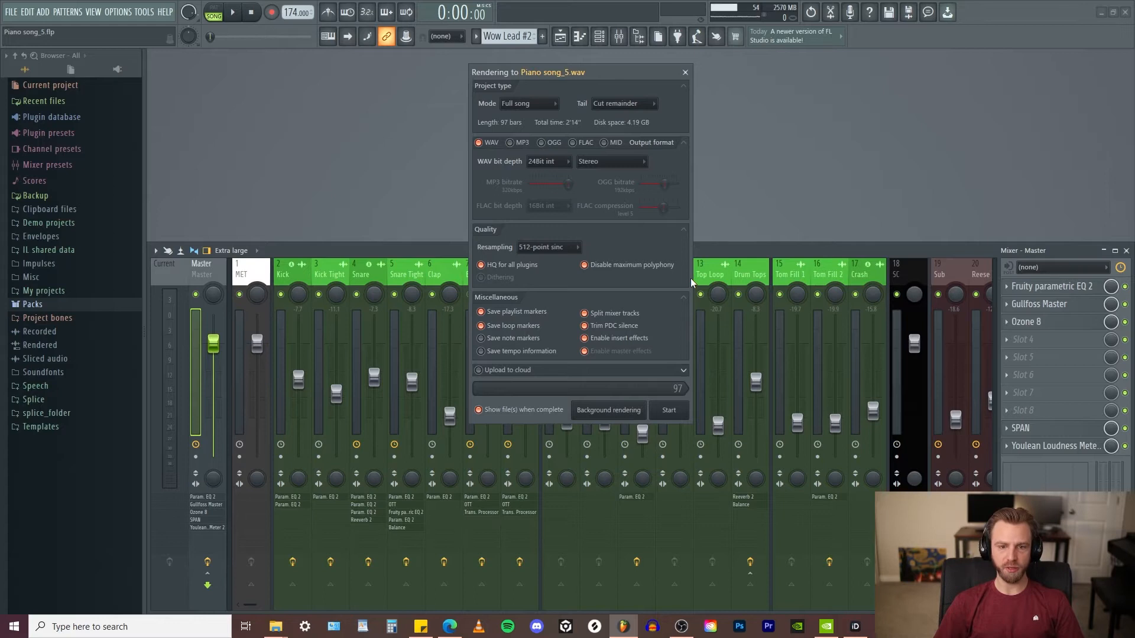
click(606, 315)
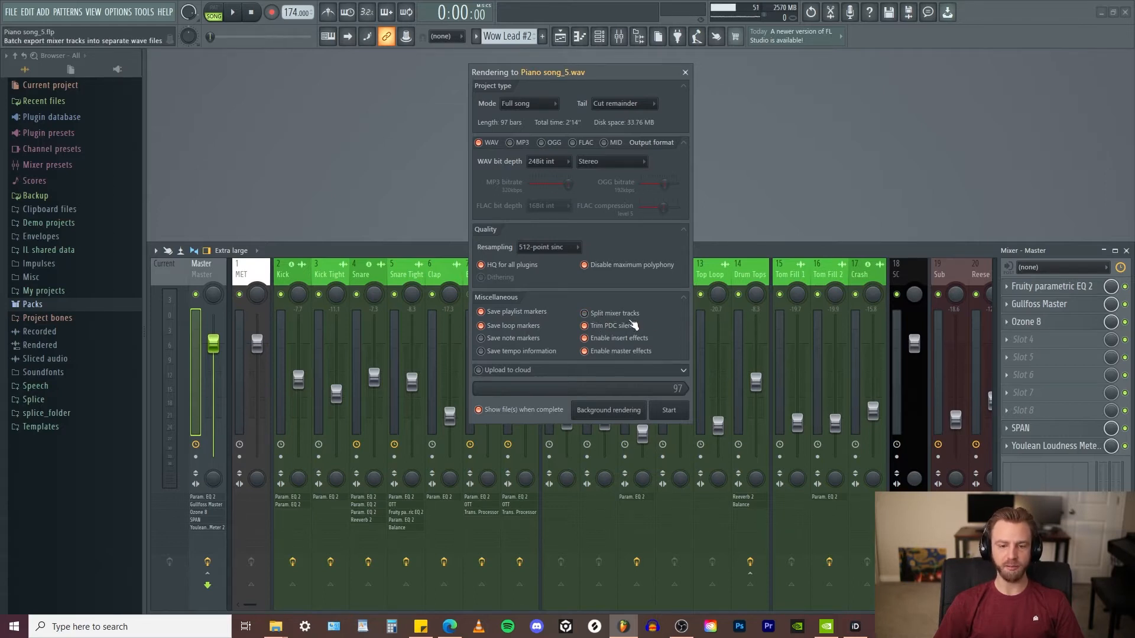
click(611, 315)
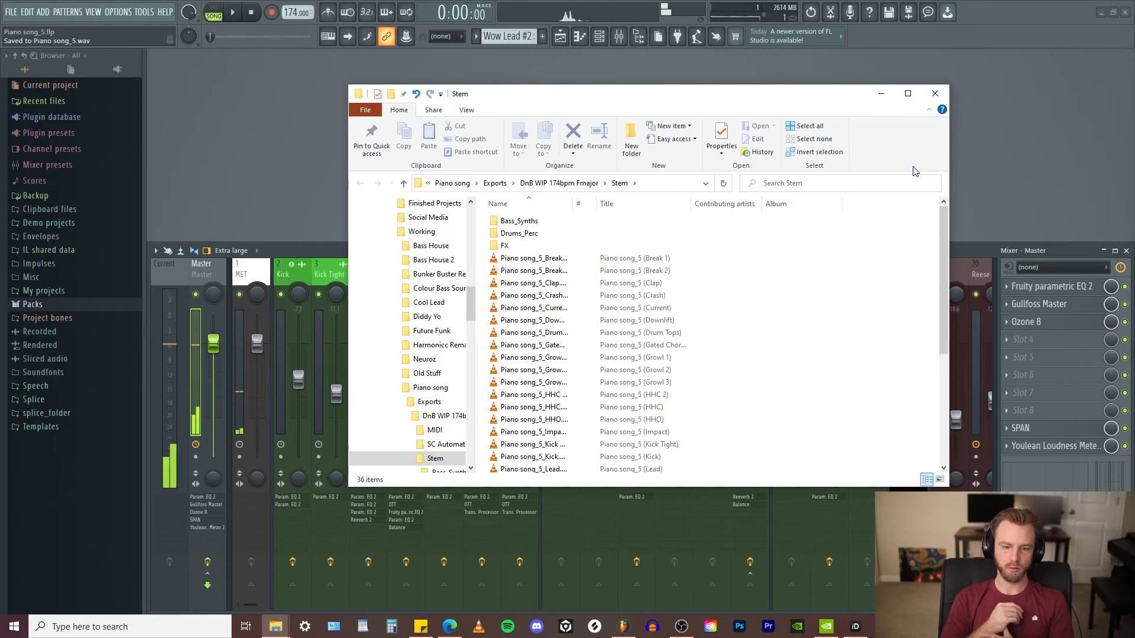
Step: Fit the Stem folder's Name column to the full file names and minimize every window except that folder
drag(681, 98, 599, 77)
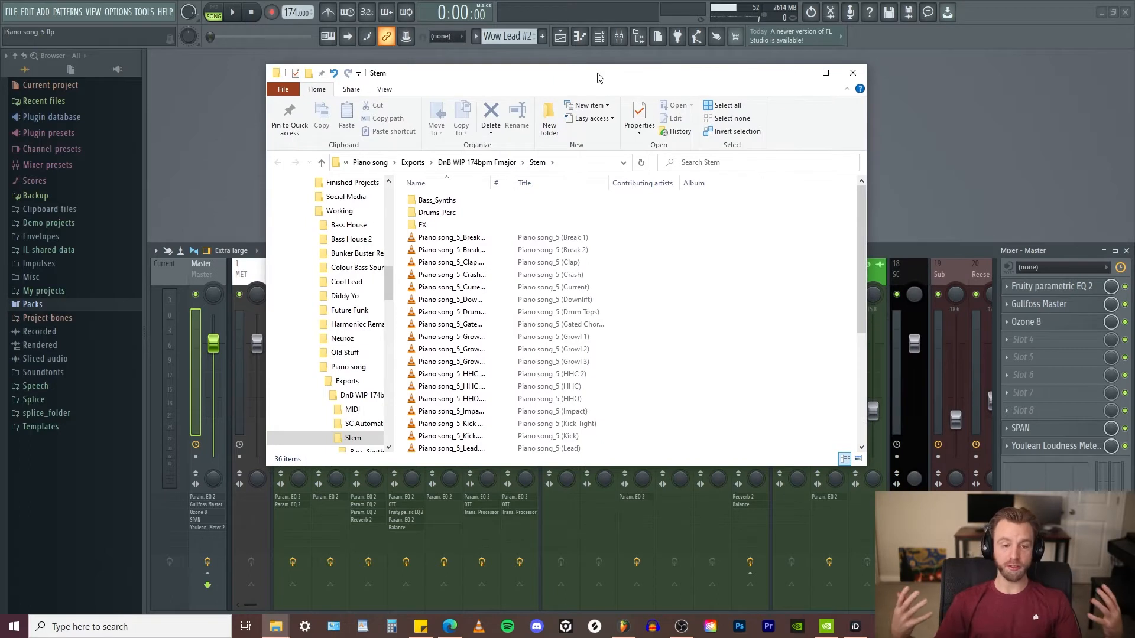
double_click(492, 183)
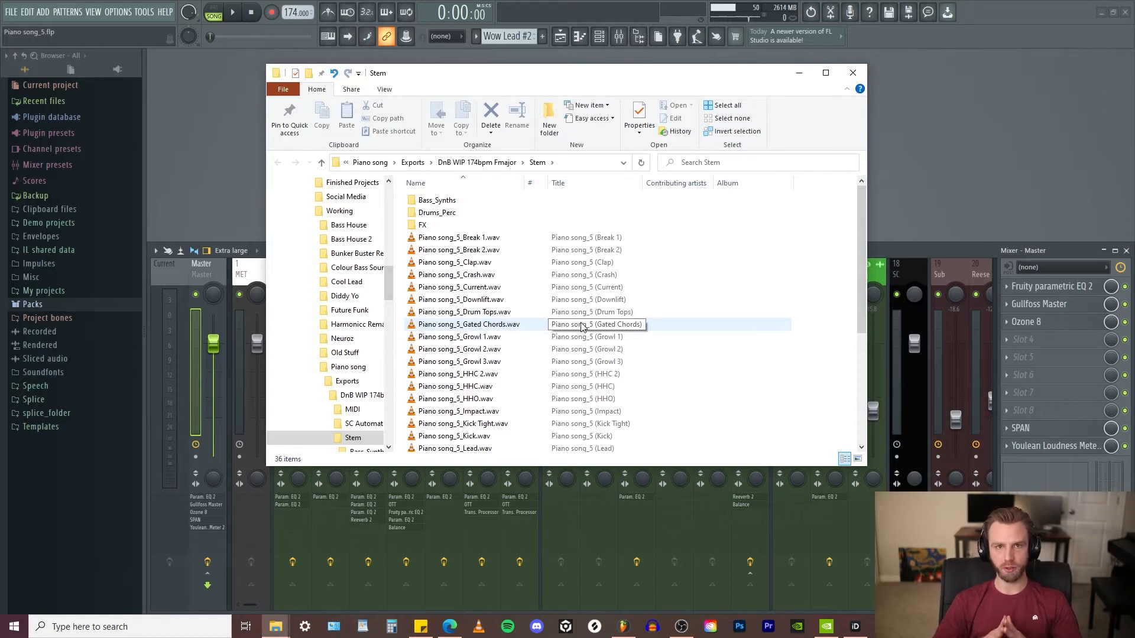
click(1101, 12)
drag(713, 83, 472, 89)
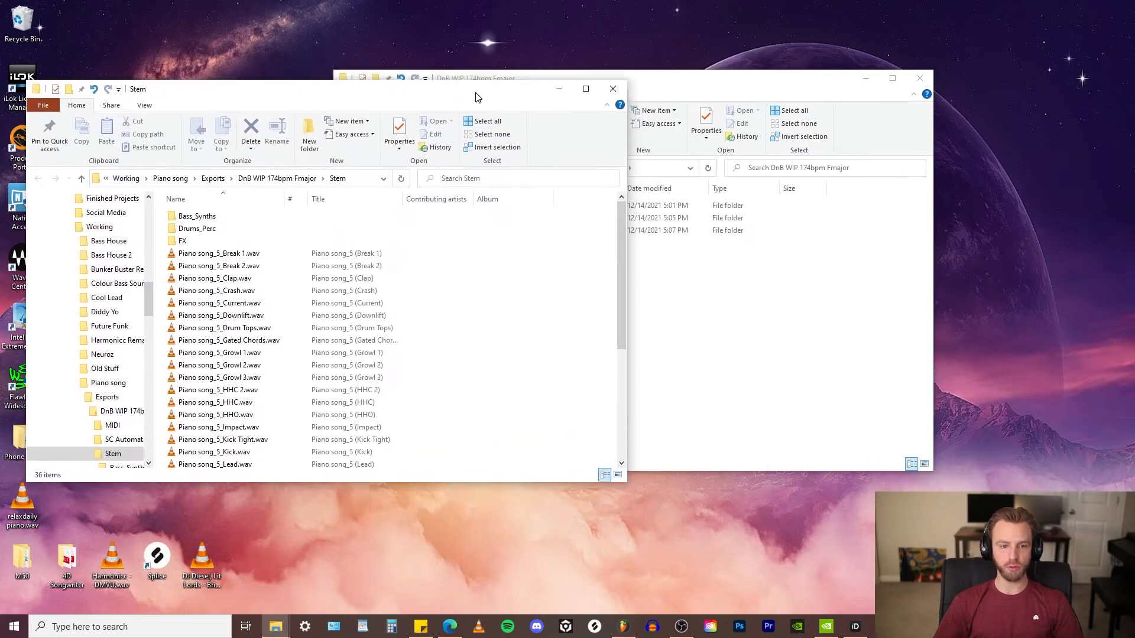
click(867, 73)
scroll(337, 423, down, 5)
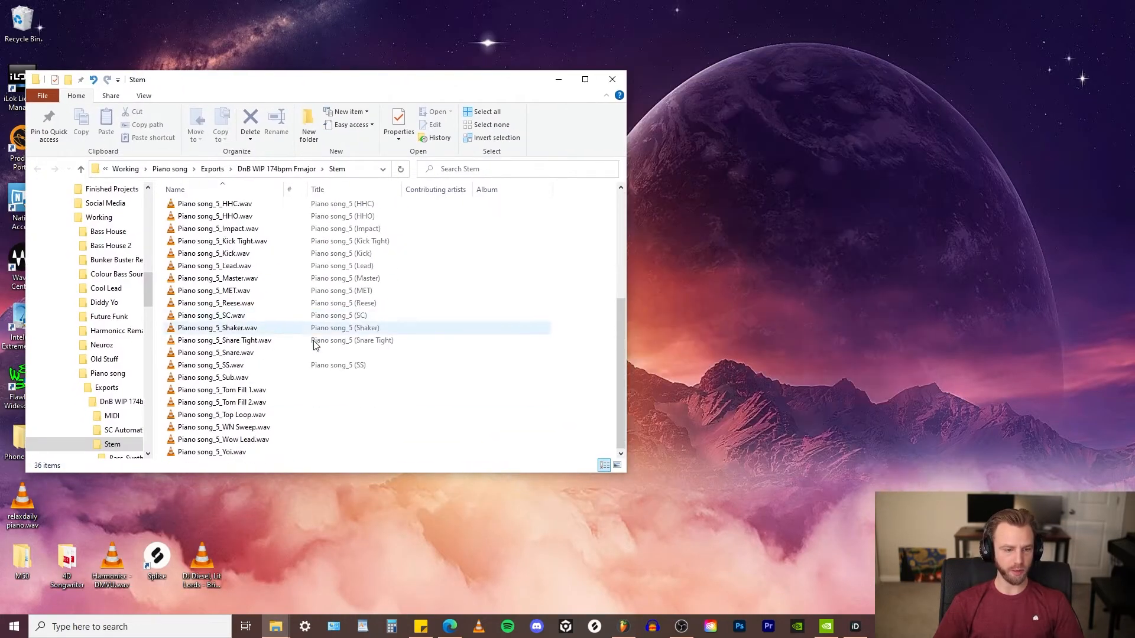
Step: Bring up the sticky note with the rename command and inspect the "Piano song_5_" prefix in the Break 1 file name
click(421, 627)
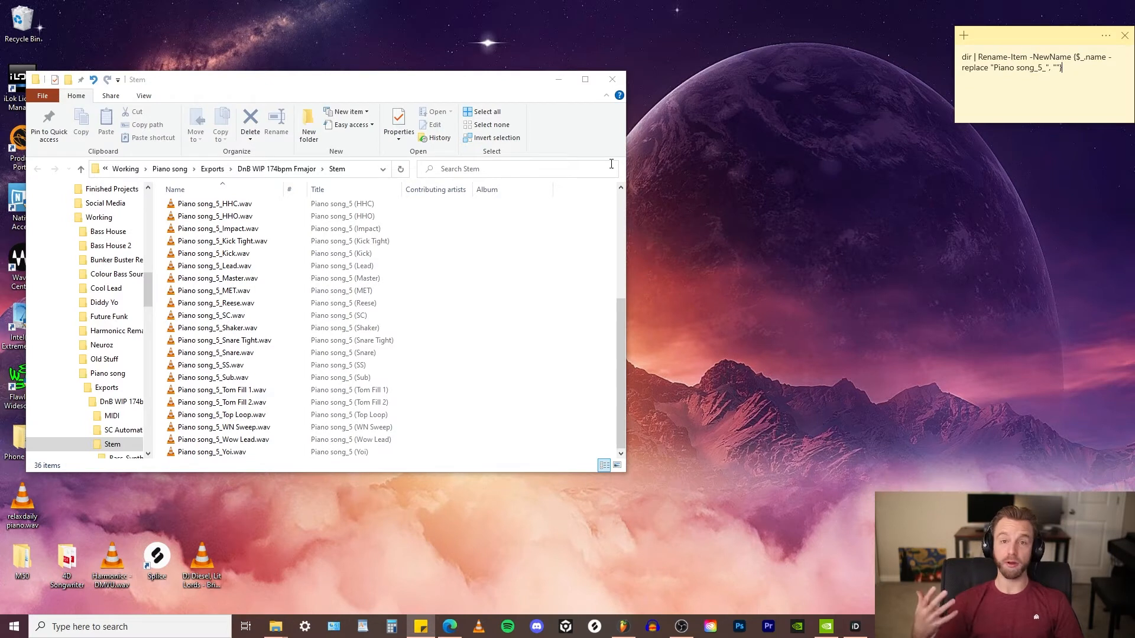
scroll(342, 278, up, 5)
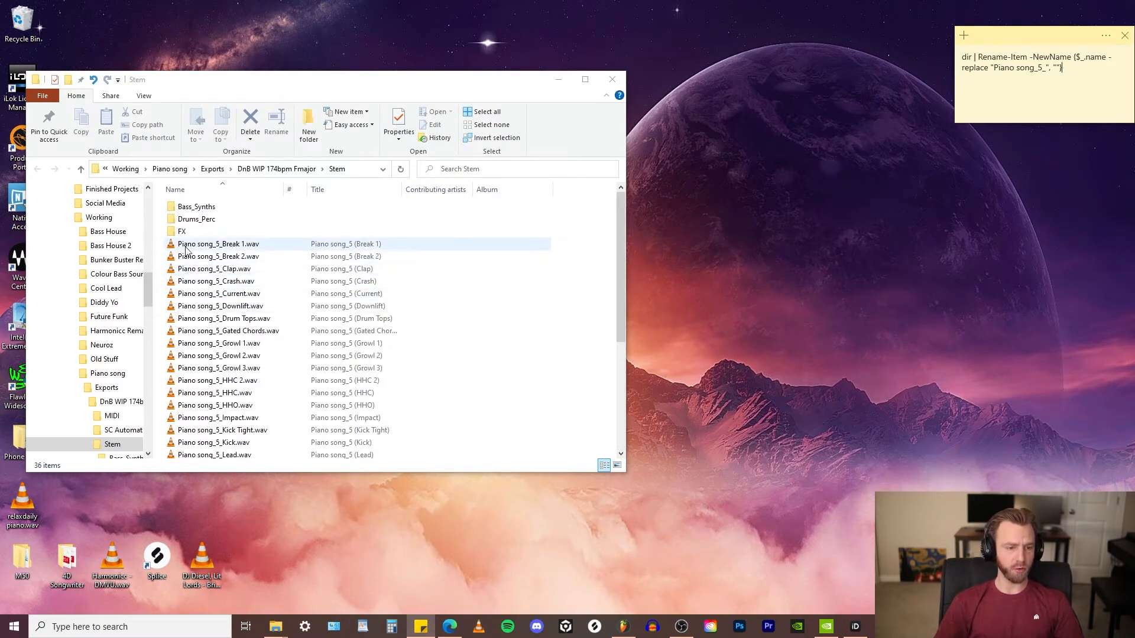
click(209, 245)
click(214, 248)
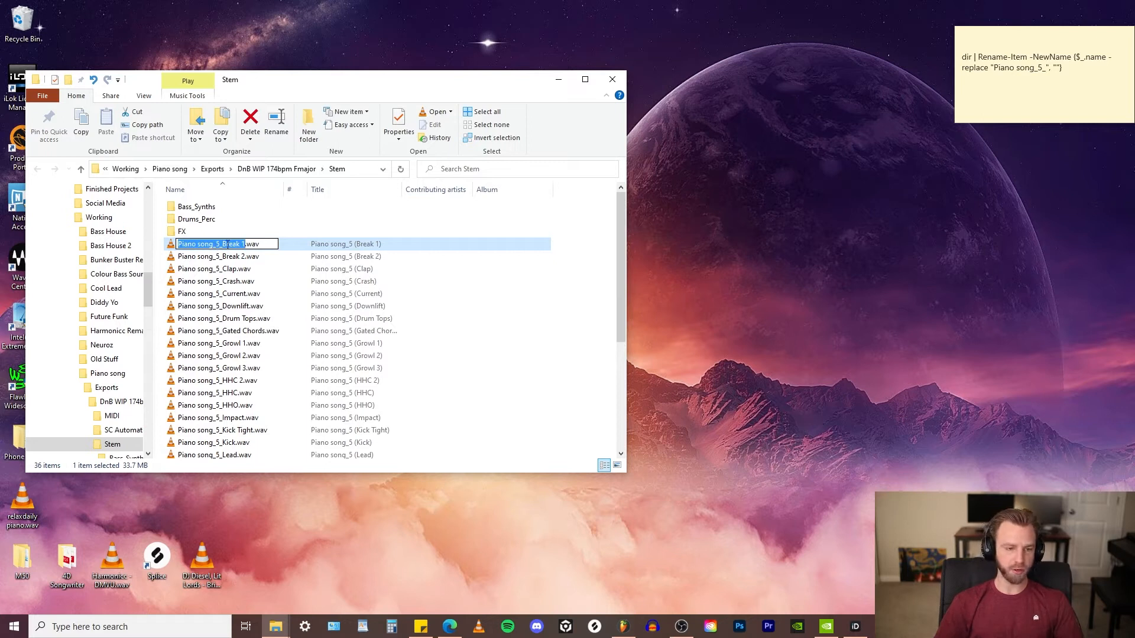
drag(222, 243, 177, 244)
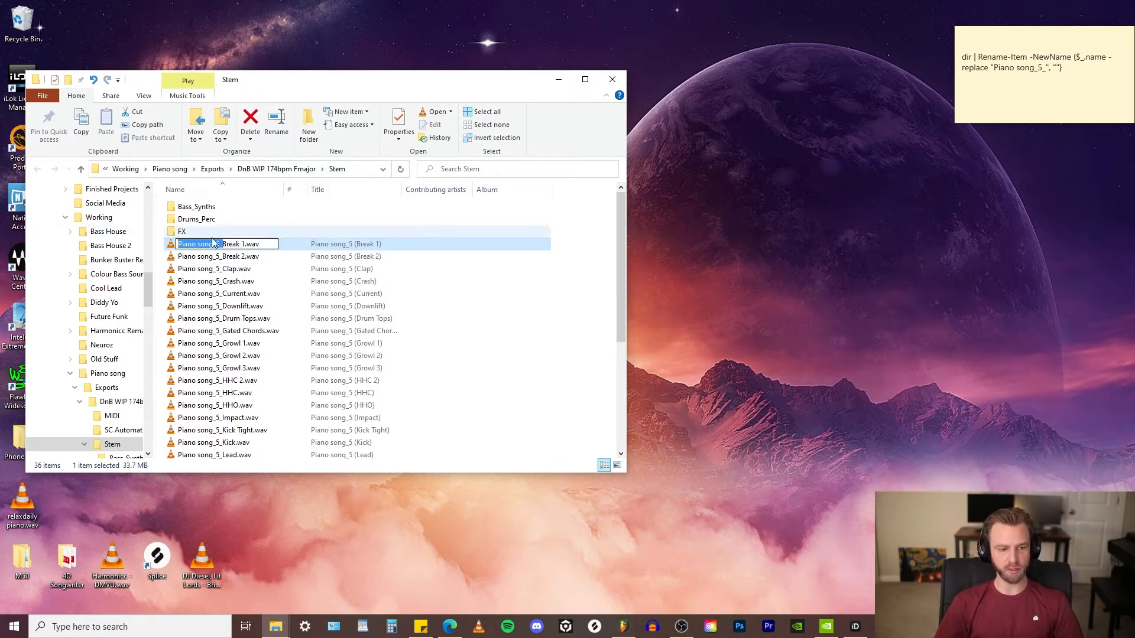
click(318, 247)
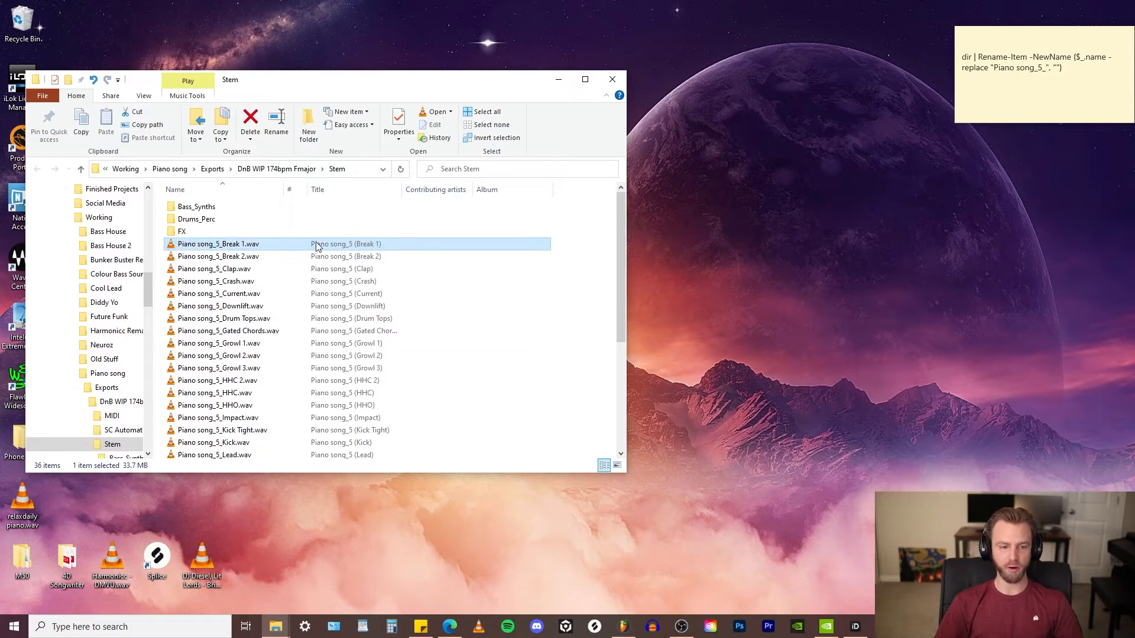
Step: Move the sticky note closer to the Stem folder window and copy its entire Rename-Item command
click(1046, 39)
drag(1031, 36, 879, 104)
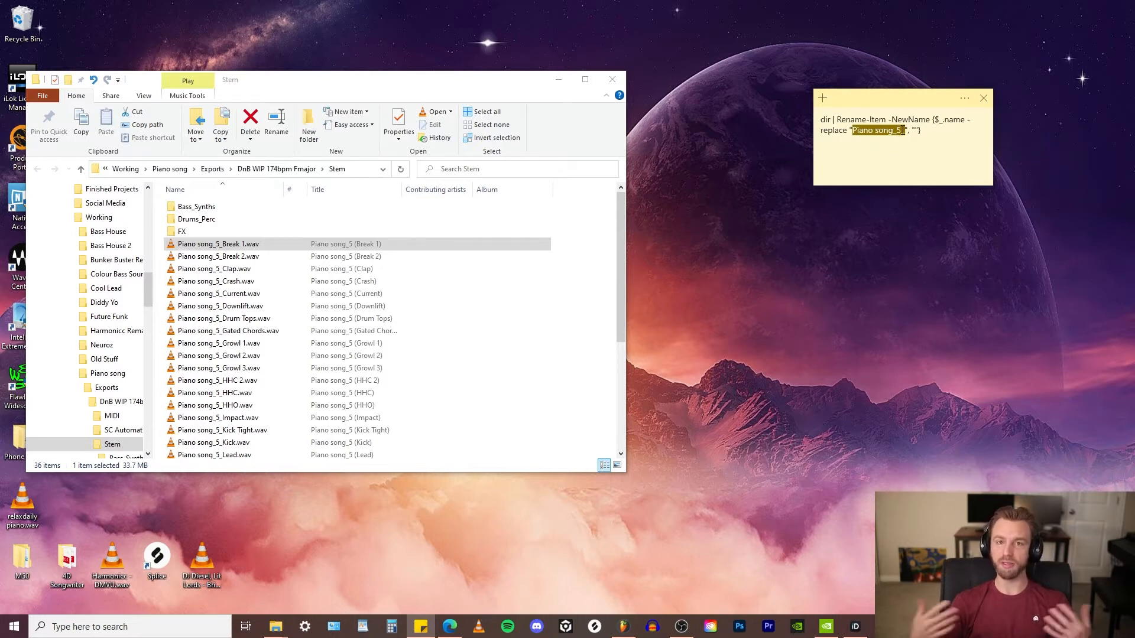
key(ctrl+a)
key(ctrl+c)
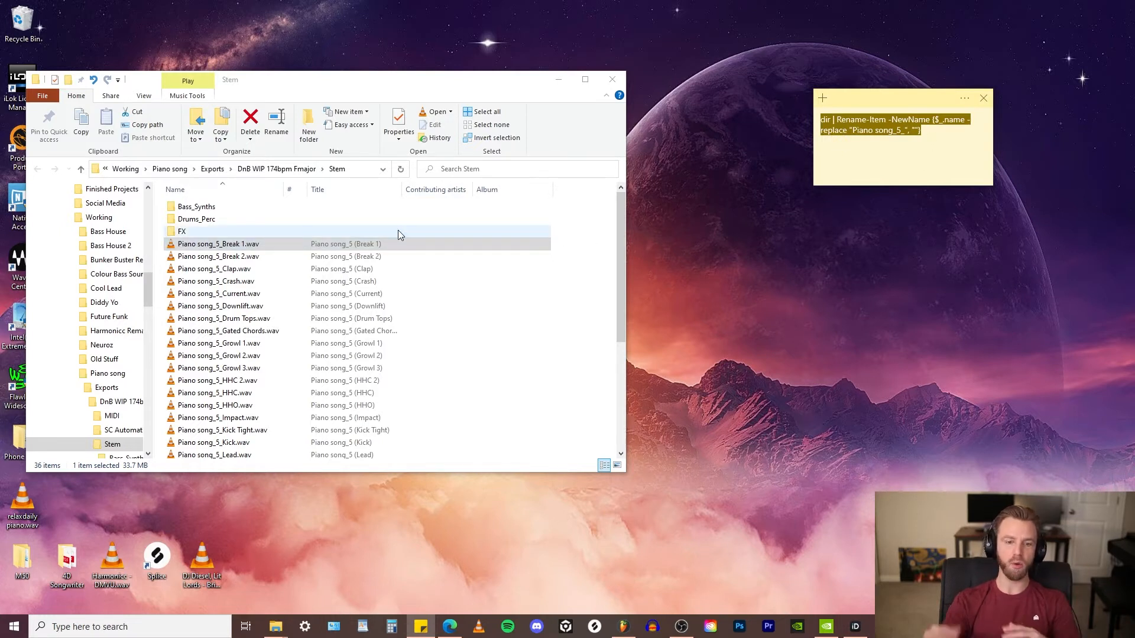
Step: Widen the Stem folder window and open PowerShell in that folder, placing it beside the file list
drag(630, 227, 693, 228)
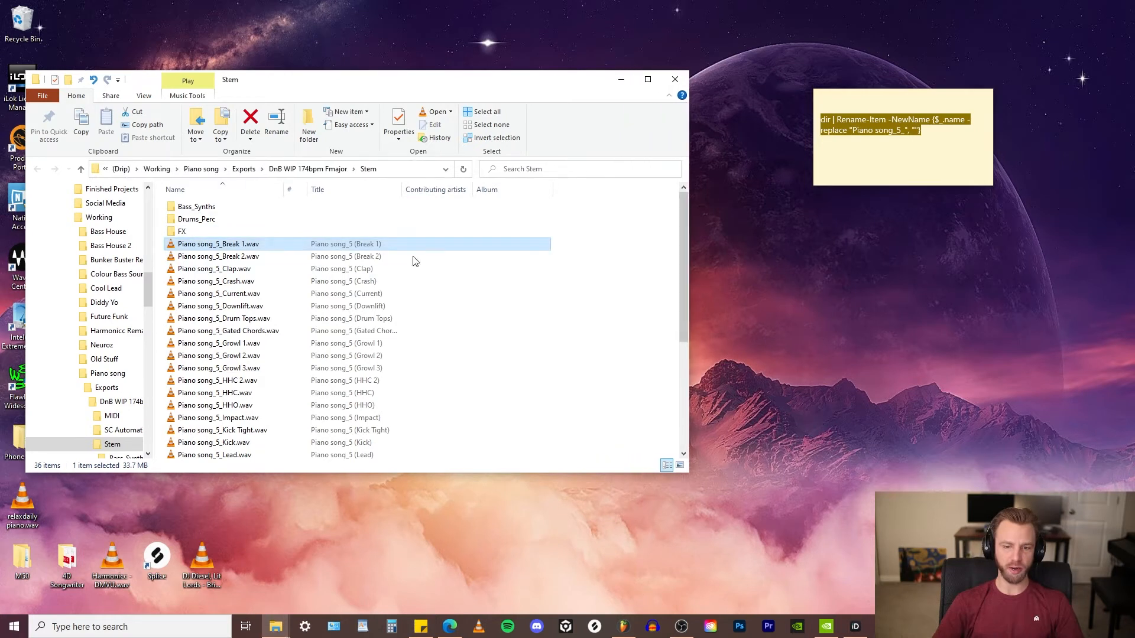
click(408, 369)
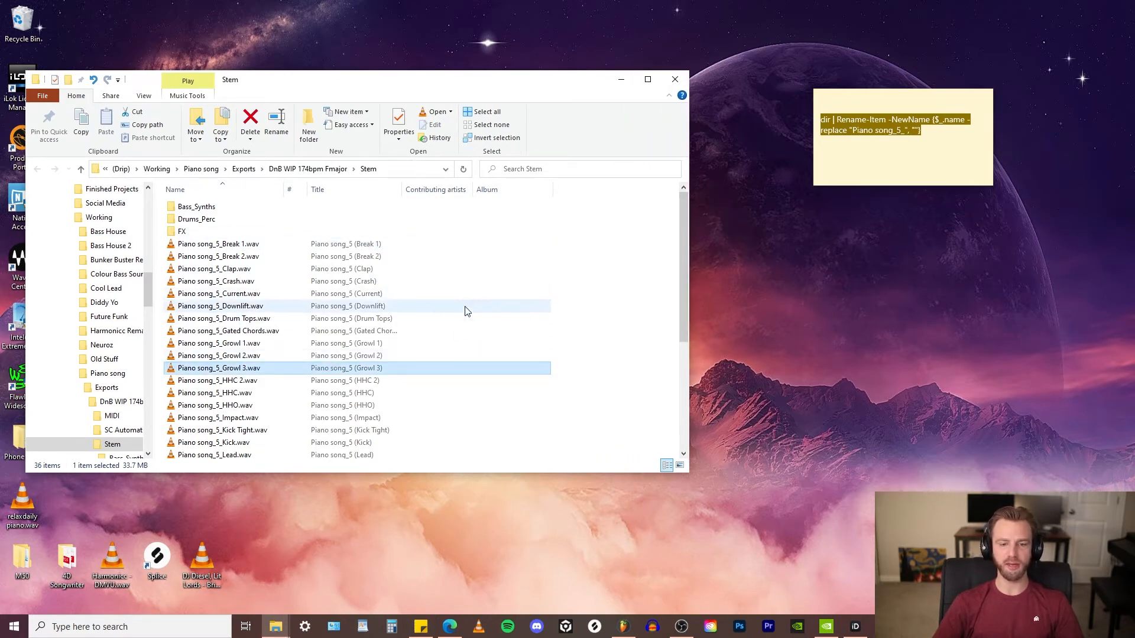
click(652, 264)
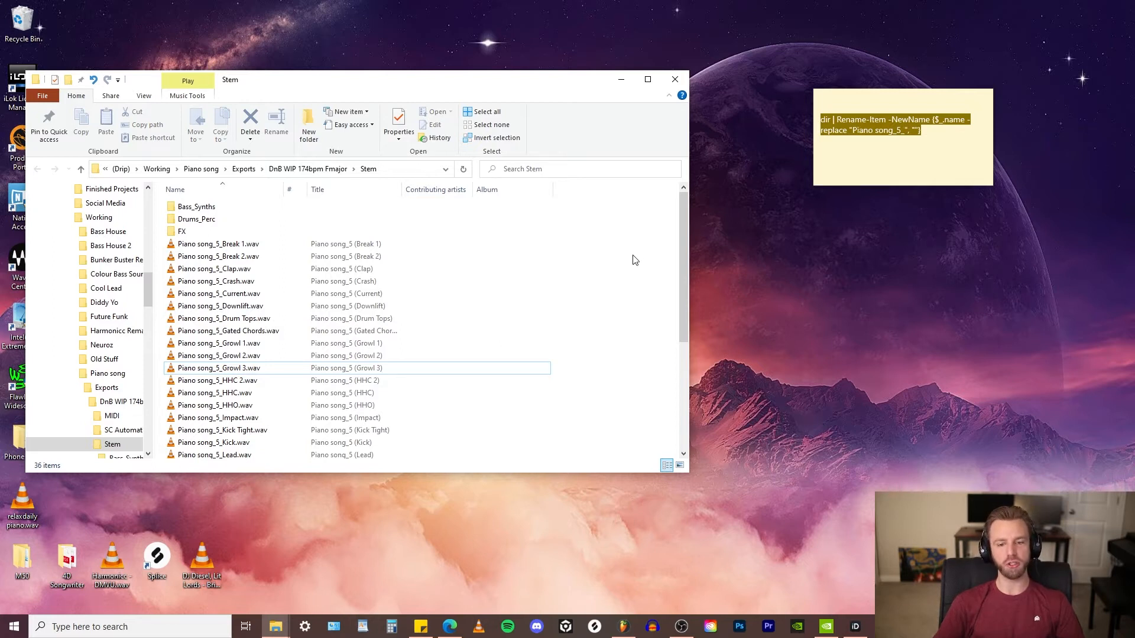
right_click(635, 261)
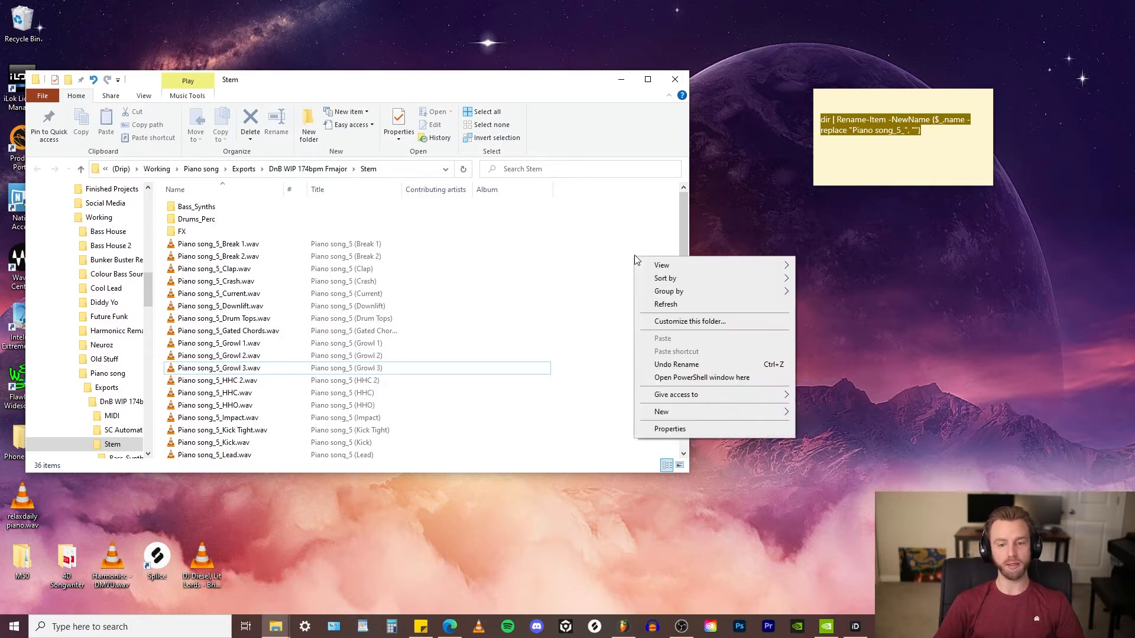
click(699, 378)
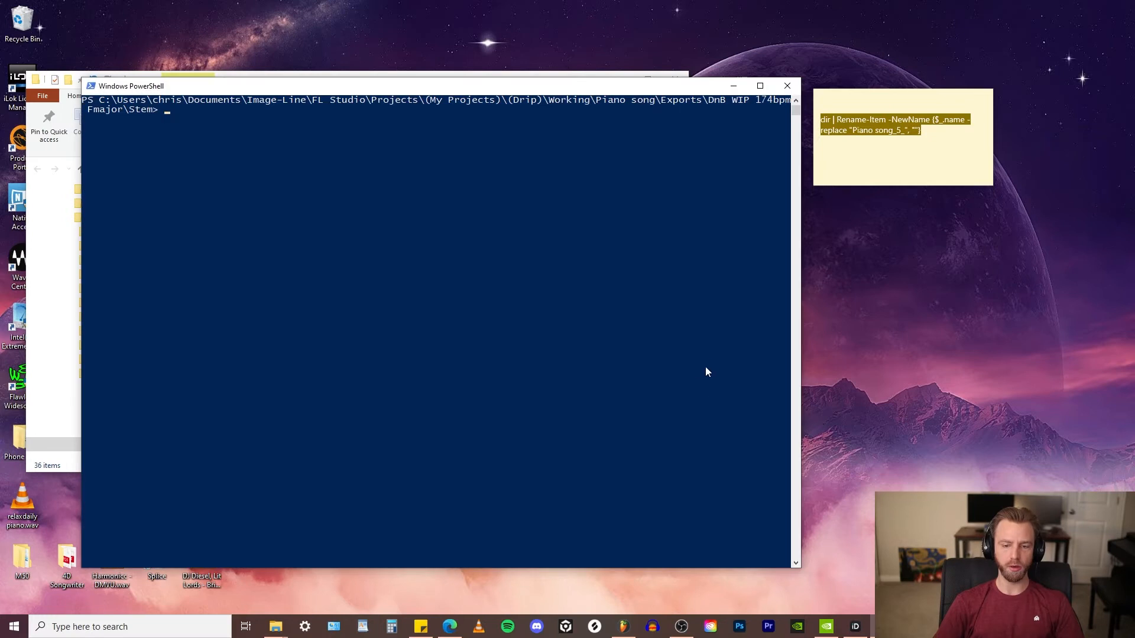
drag(206, 90, 731, 97)
Step: Run the copied Rename-Item command to strip "Piano song_5_" from the stem file names, and look over the file list
right_click(752, 106)
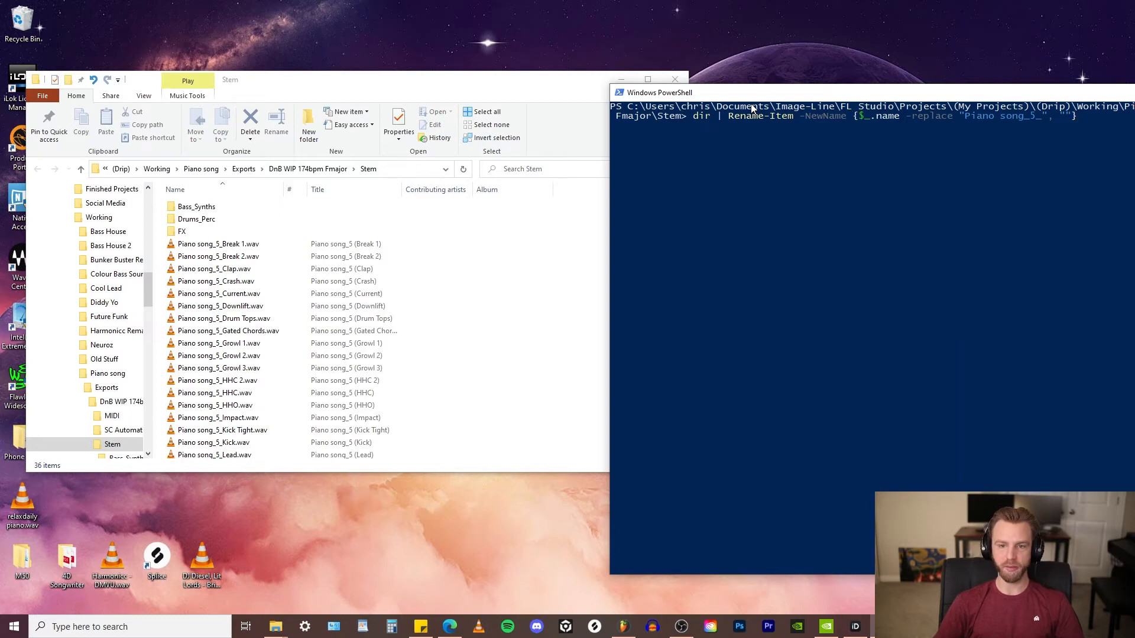
key(Return)
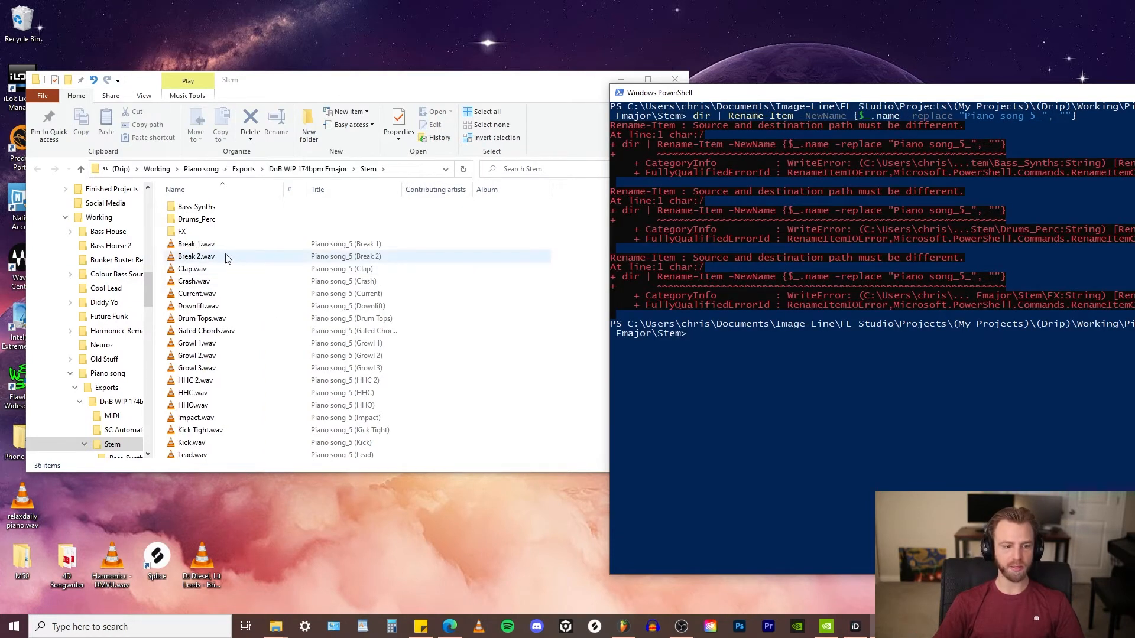
scroll(214, 371, down, 5)
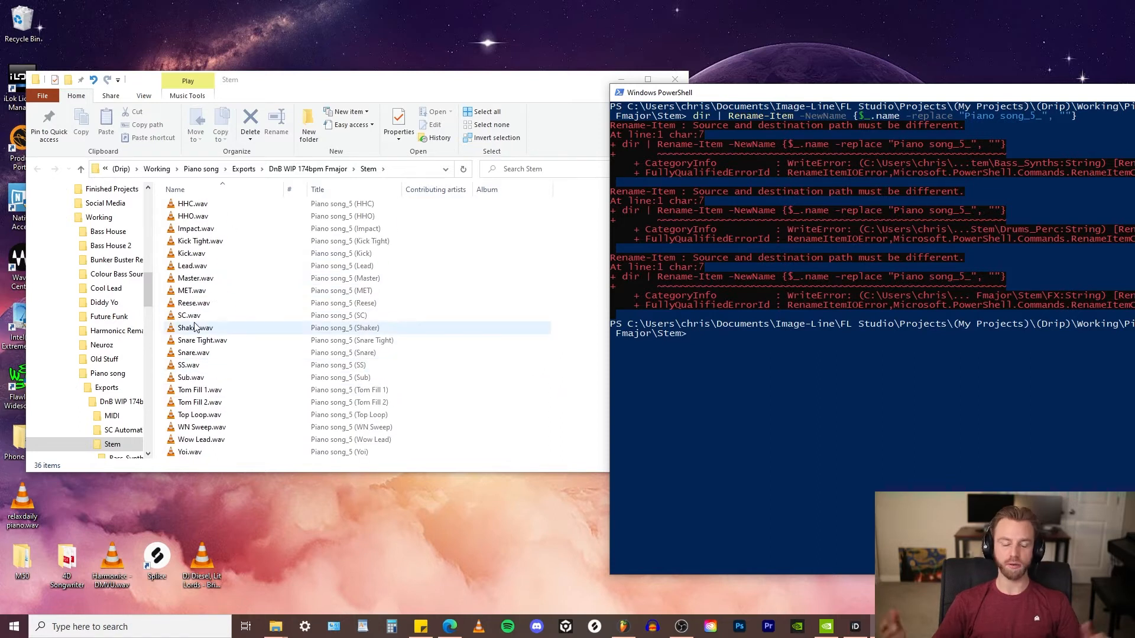
scroll(201, 328, up, 5)
drag(902, 86, 437, 89)
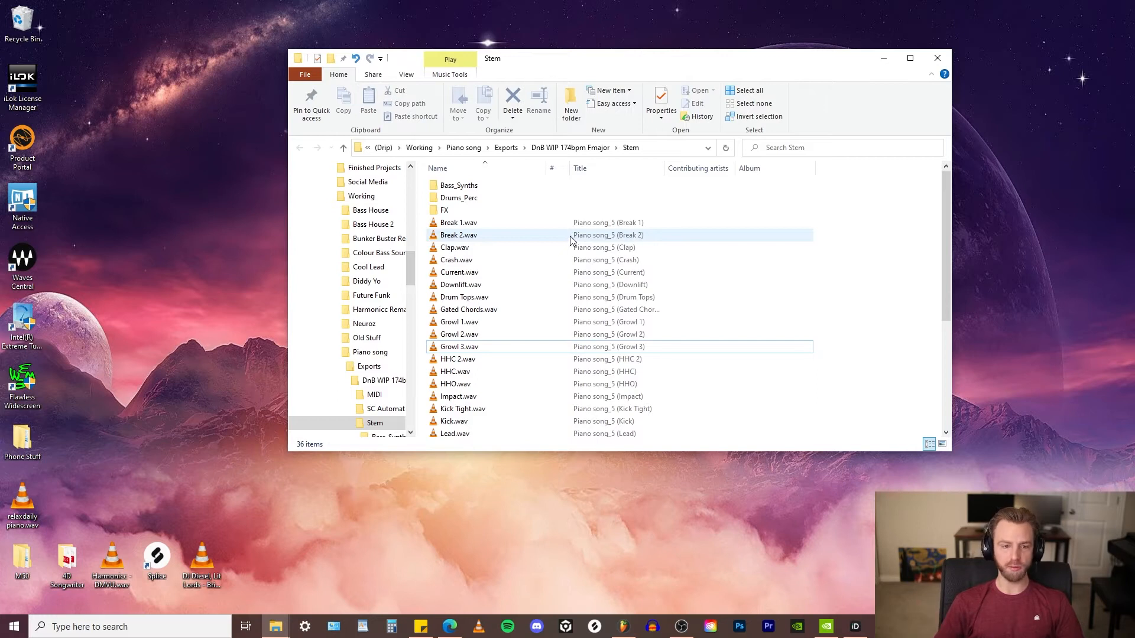
Step: Move the break, clap, crash, Drum Tops, hi-hat, kick, shaker, snare, tom and Top Loop stems into Drums_Perc, and Downlift and WN Sweep into FX
click(486, 225)
ctrl+click(470, 236)
ctrl+click(469, 248)
ctrl+click(468, 261)
ctrl+click(471, 297)
scroll(467, 237, down, 3)
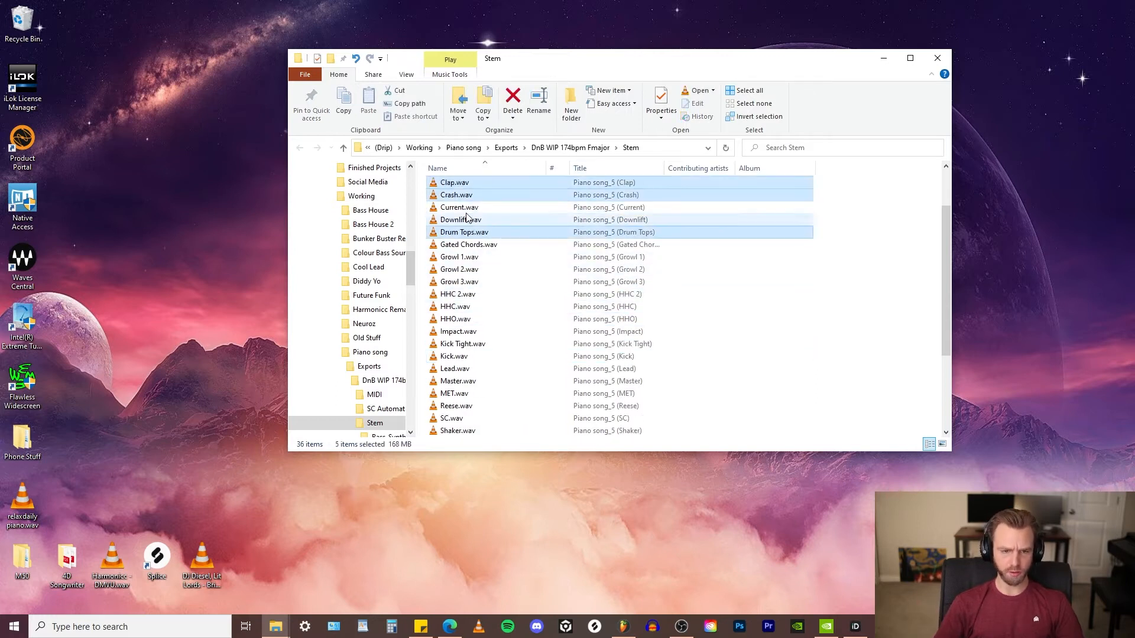
ctrl+click(470, 257)
ctrl+click(471, 270)
ctrl+click(482, 332)
ctrl+click(474, 343)
ctrl+click(471, 369)
ctrl+click(472, 381)
ctrl+click(471, 393)
drag(471, 248, 464, 199)
click(490, 236)
drag(465, 397, 457, 212)
Step: Move the Gated Chords, Growl, Lead, Reese, SS, Sub, Wow Lead and Yoi stems into Bass_Synths, and Impact.wav into FX
click(471, 235)
ctrl+click(471, 272)
ctrl+click(471, 300)
ctrl+click(463, 334)
ctrl+click(461, 360)
ctrl+click(461, 397)
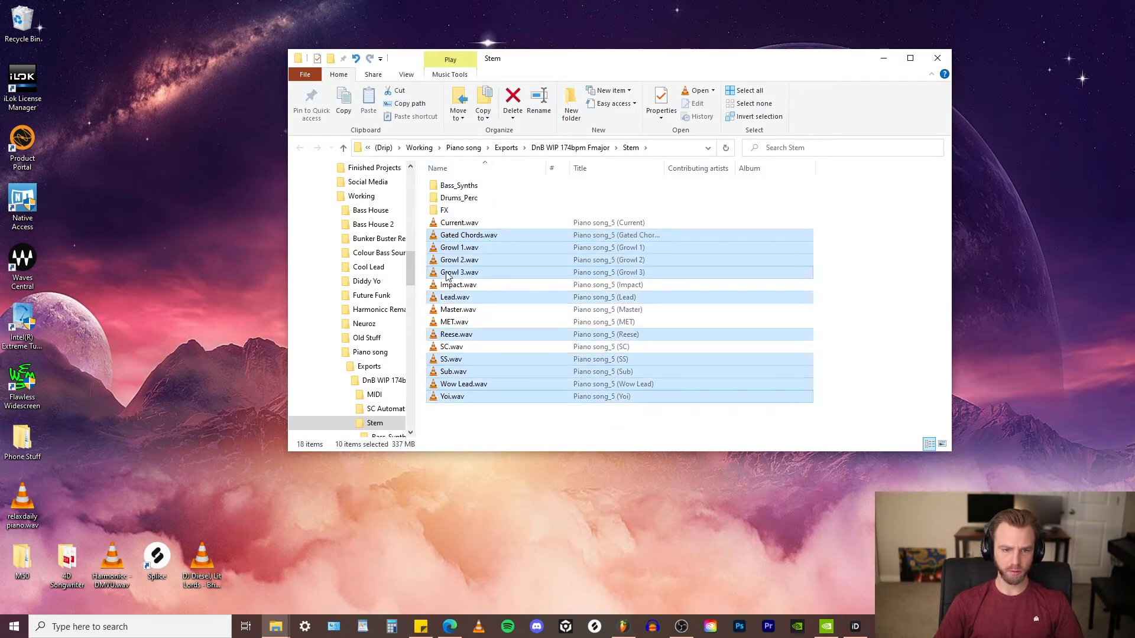
drag(452, 272, 458, 187)
drag(463, 235, 460, 212)
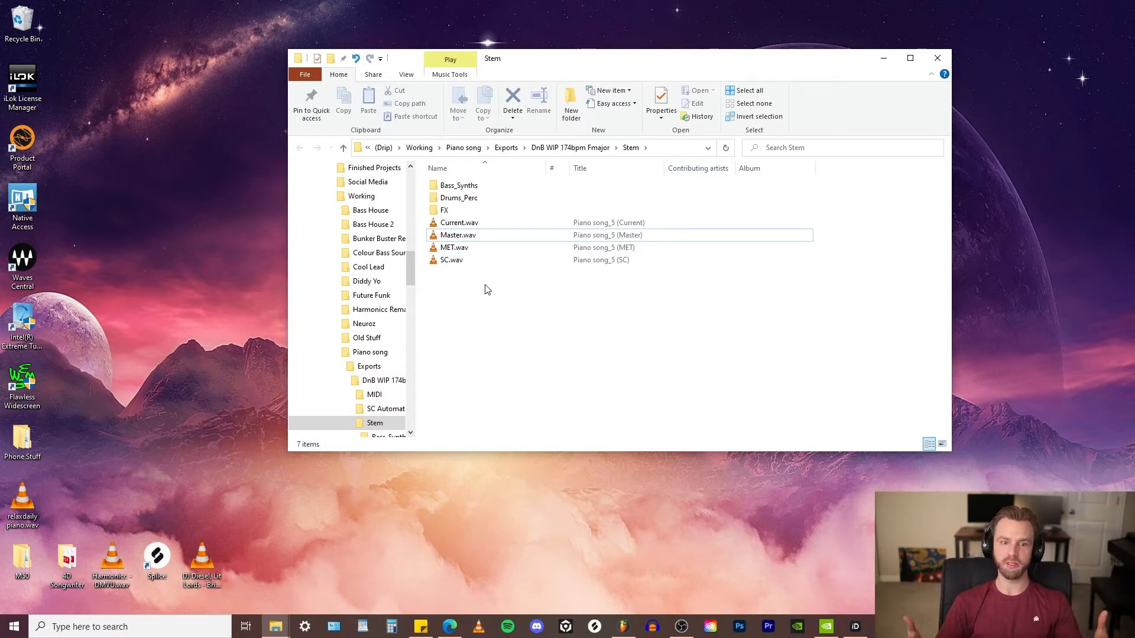
Step: Go through the Current, Master, MET and SC files left directly in the Stem folder
click(472, 265)
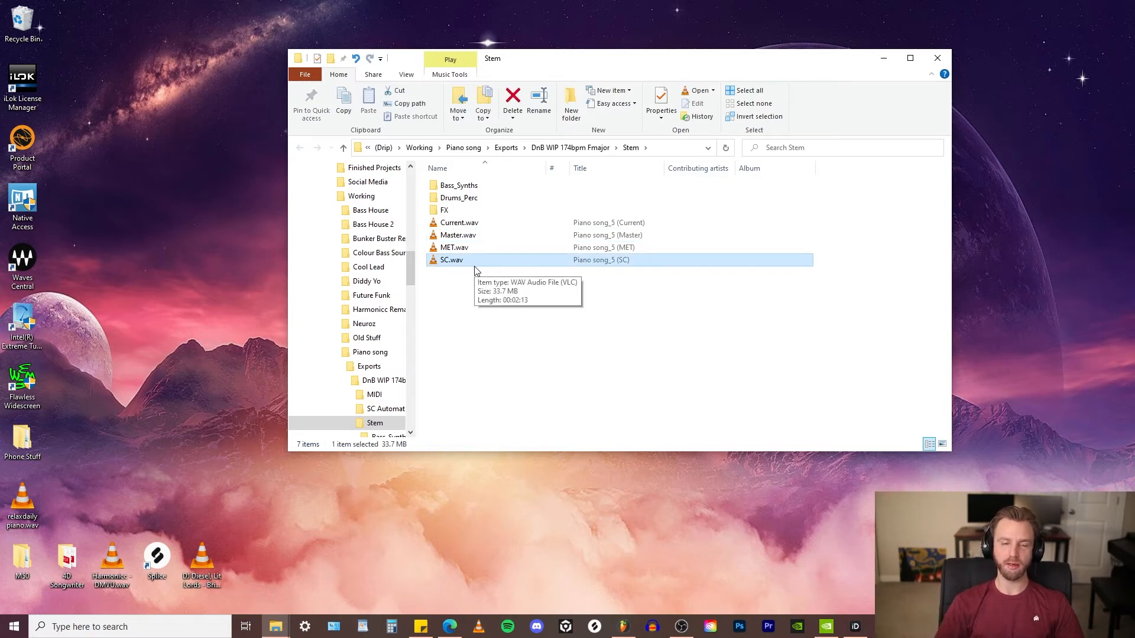
click(472, 236)
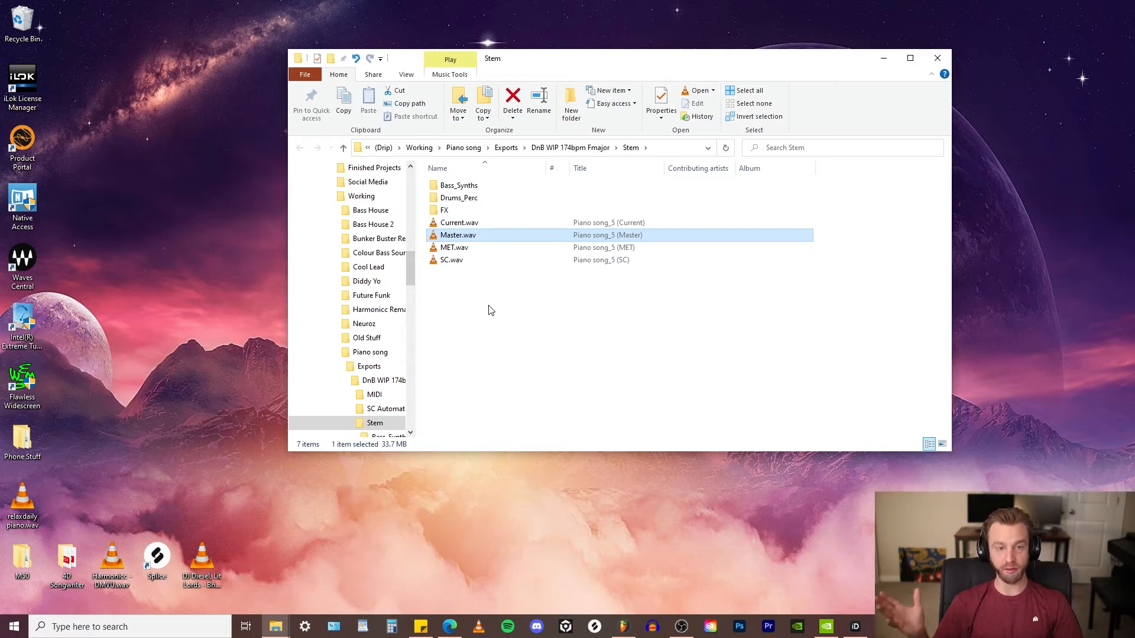
click(470, 225)
click(470, 248)
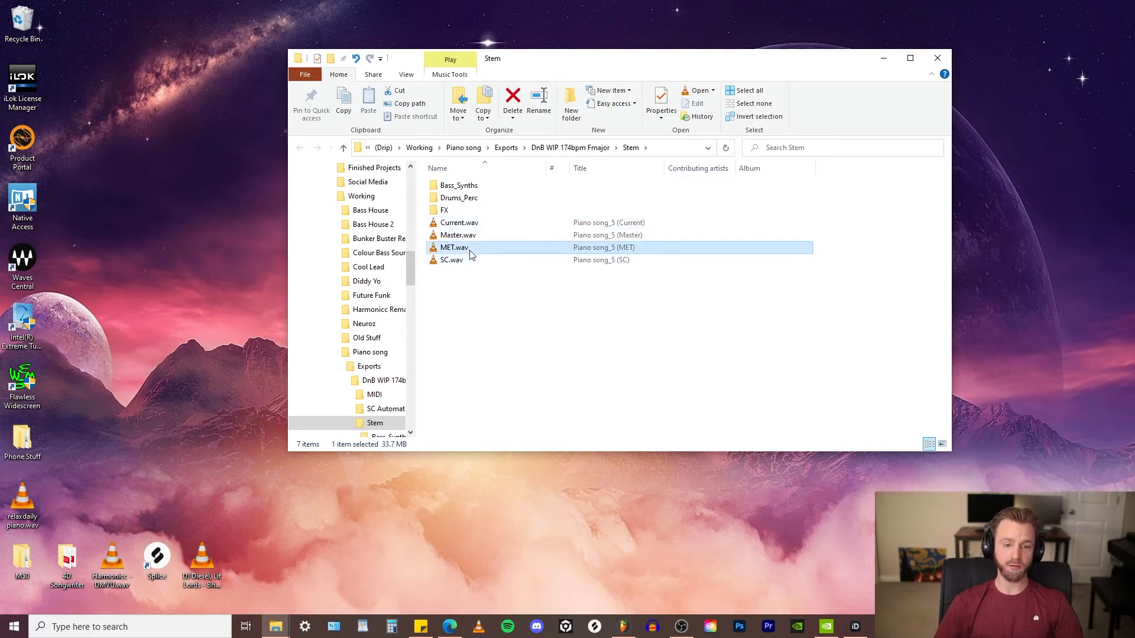
click(473, 224)
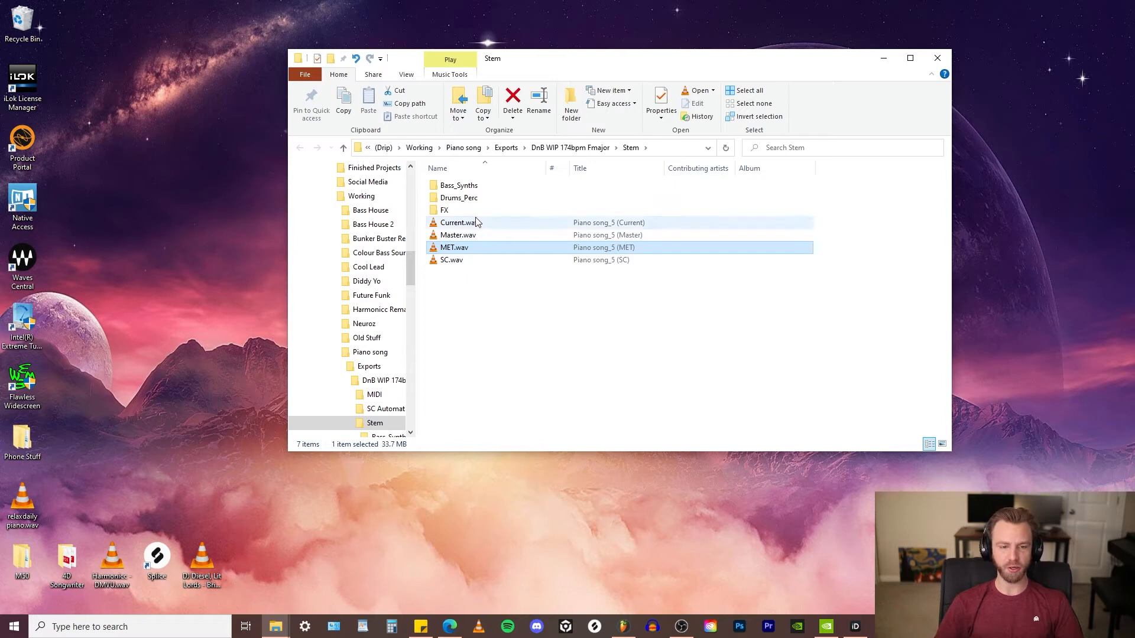
Step: Delete the Current, Master, MET and SC files from the Stem folder, keeping only its three subfolders
shift+click(480, 261)
key(Delete)
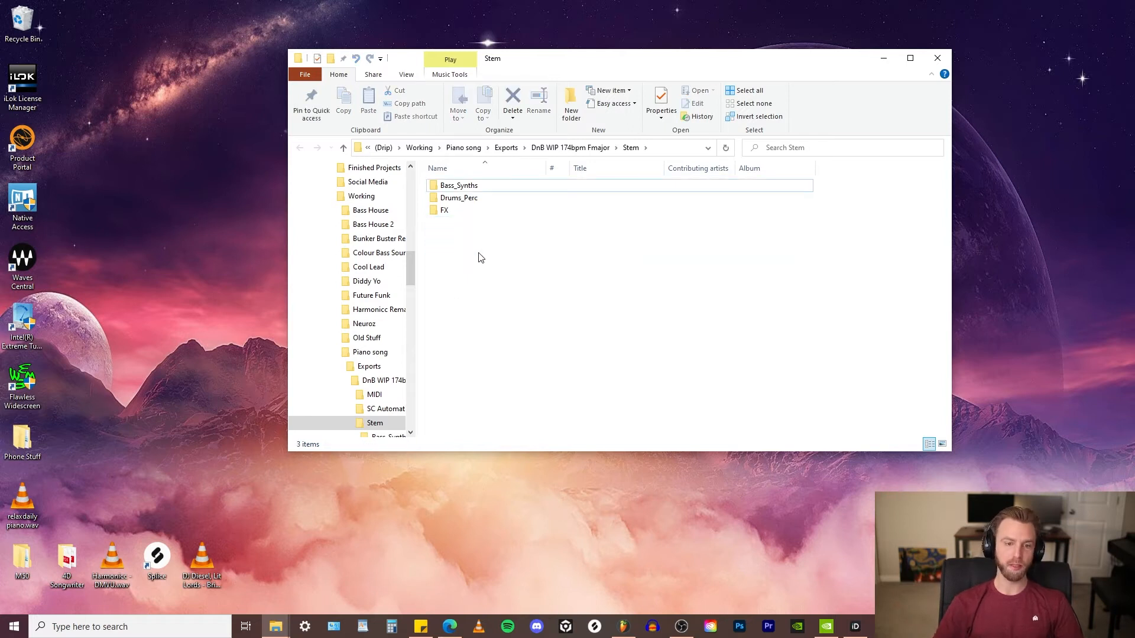
click(471, 190)
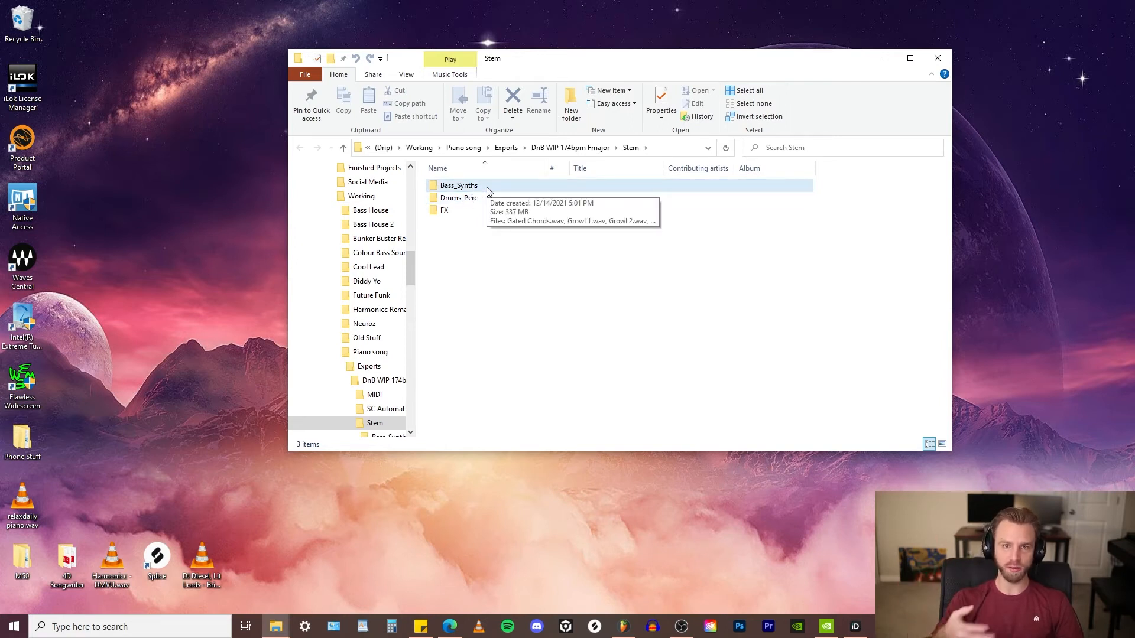
click(460, 234)
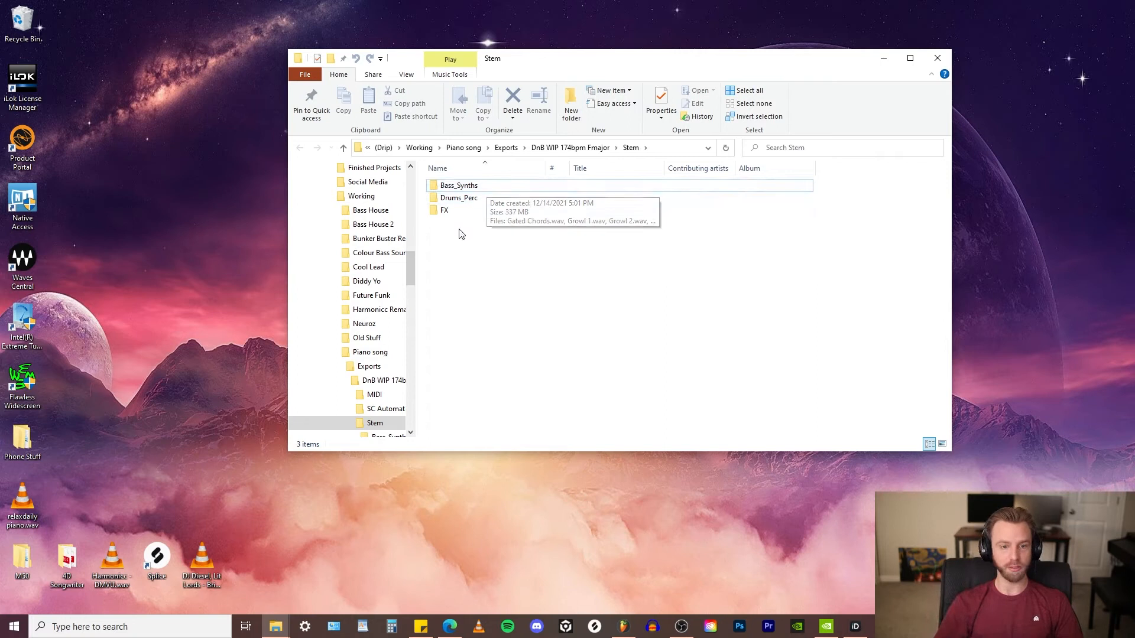
Step: Look through the Drums_Perc, SC Automation and MIDI folders of the DnB WIP 174bpm Fmajor export
double_click(467, 199)
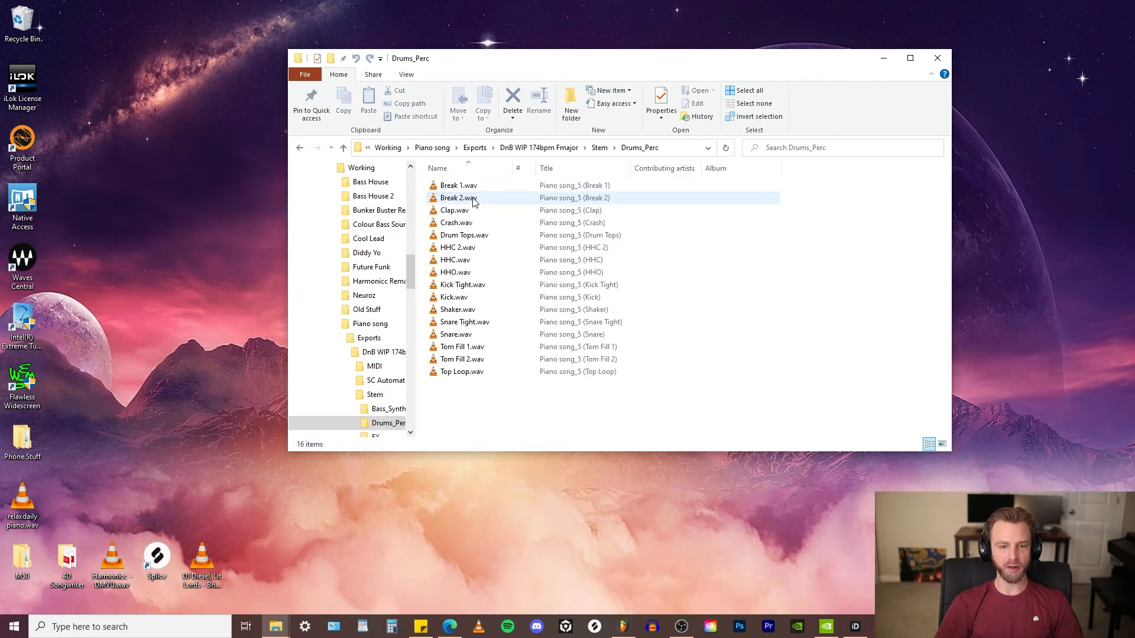
click(586, 147)
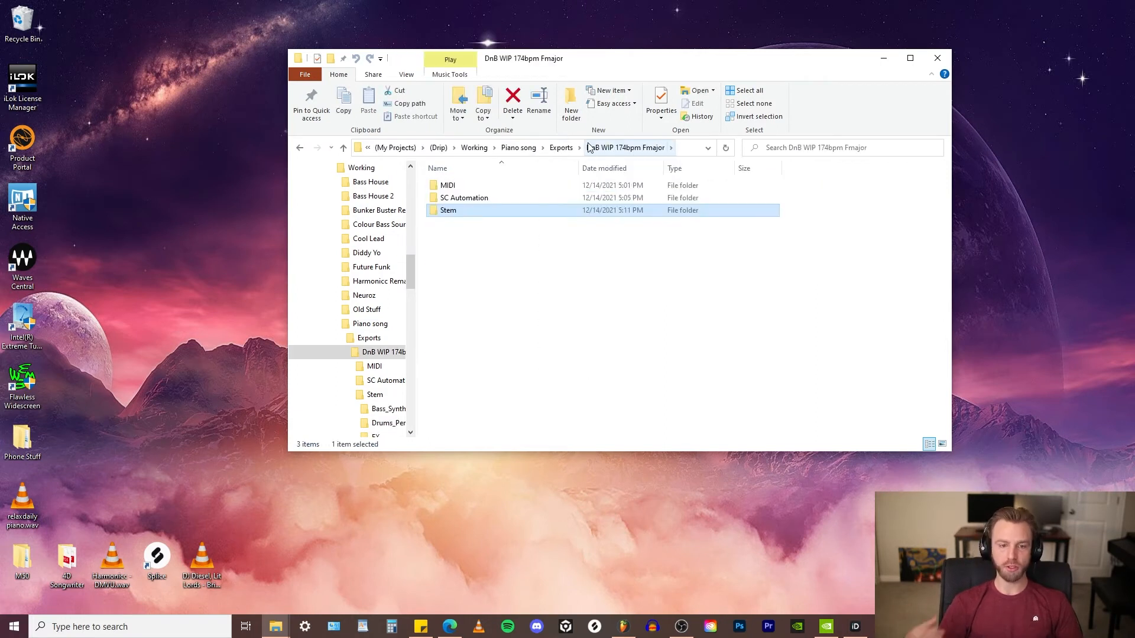
double_click(470, 203)
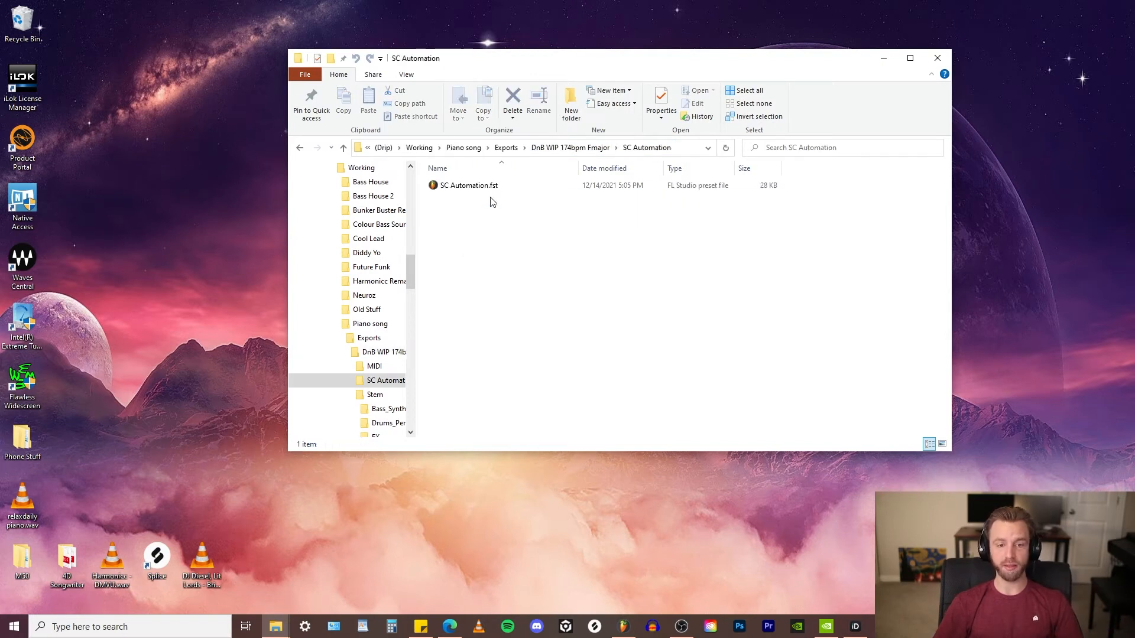
click(596, 149)
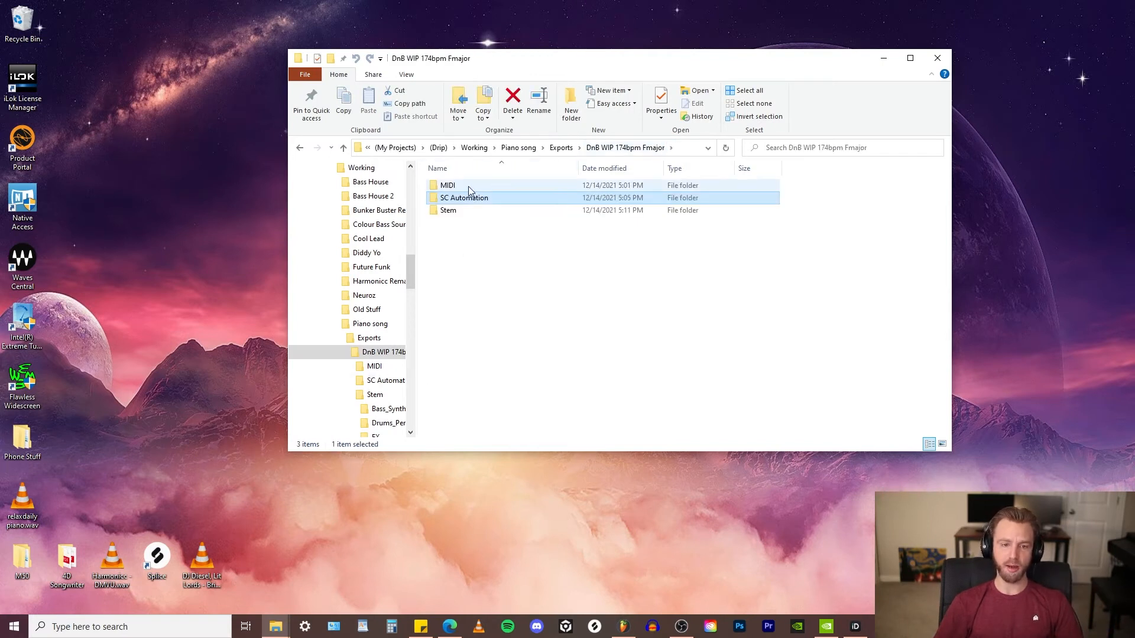
double_click(468, 186)
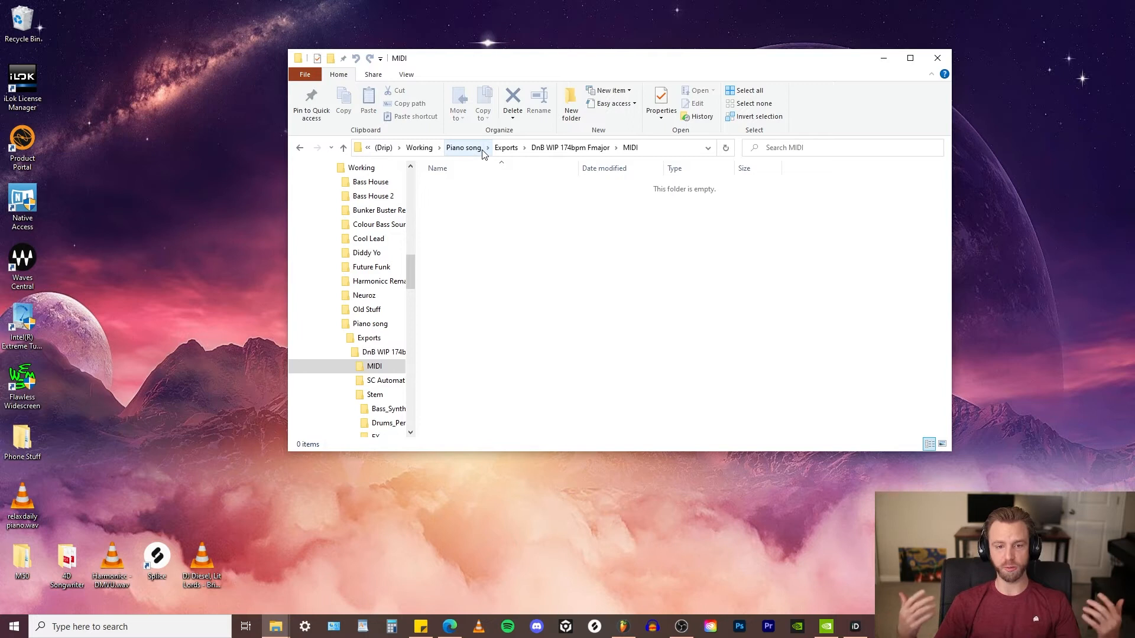
click(571, 148)
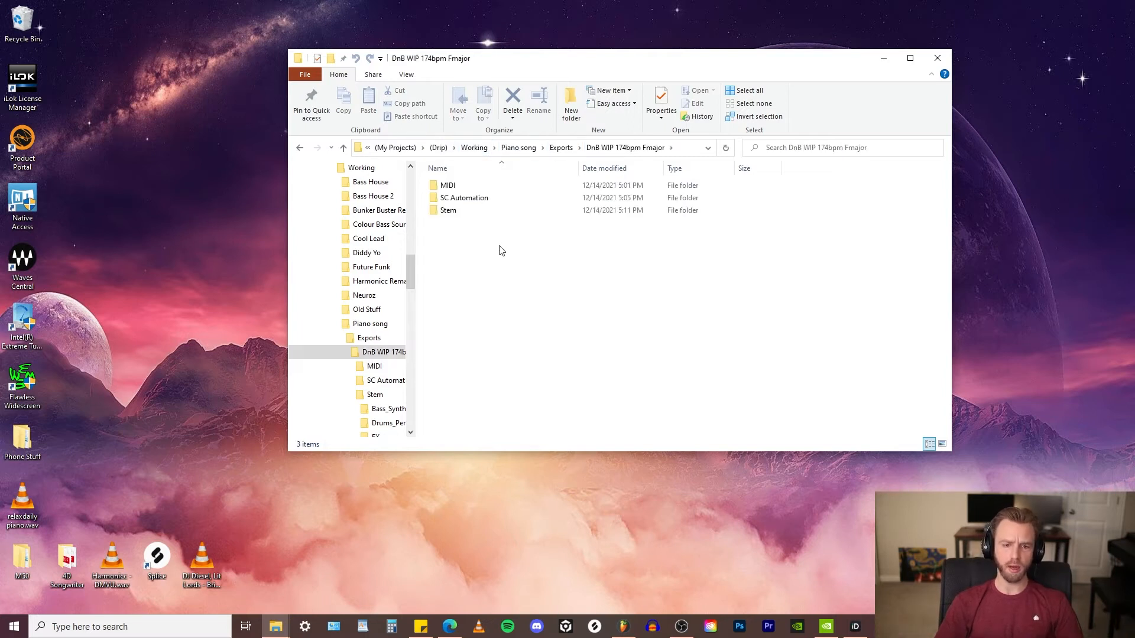
Step: Switch to FL Studio and run the Prepare for MIDI export macro, accepting the conversion of all channels to MIDI Out
click(623, 627)
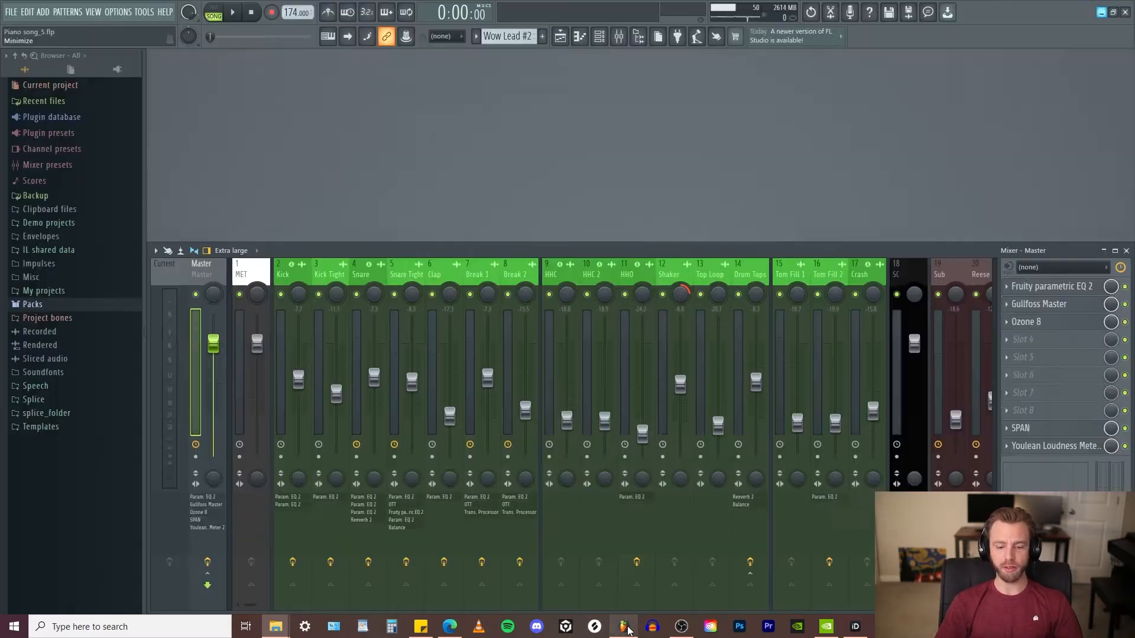
key(F5)
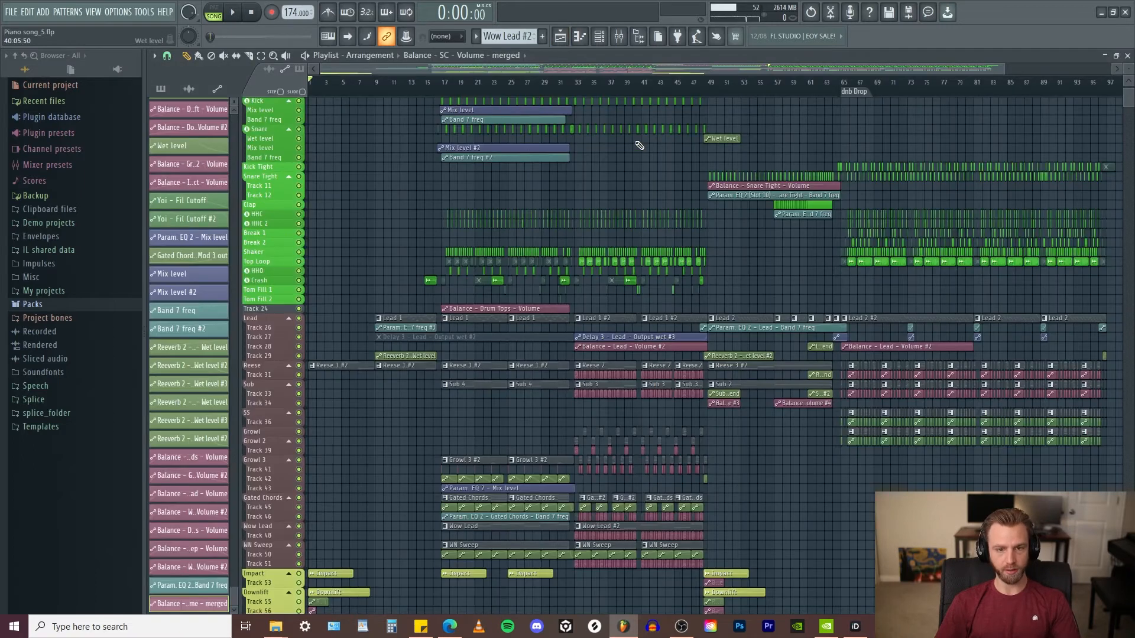
click(146, 13)
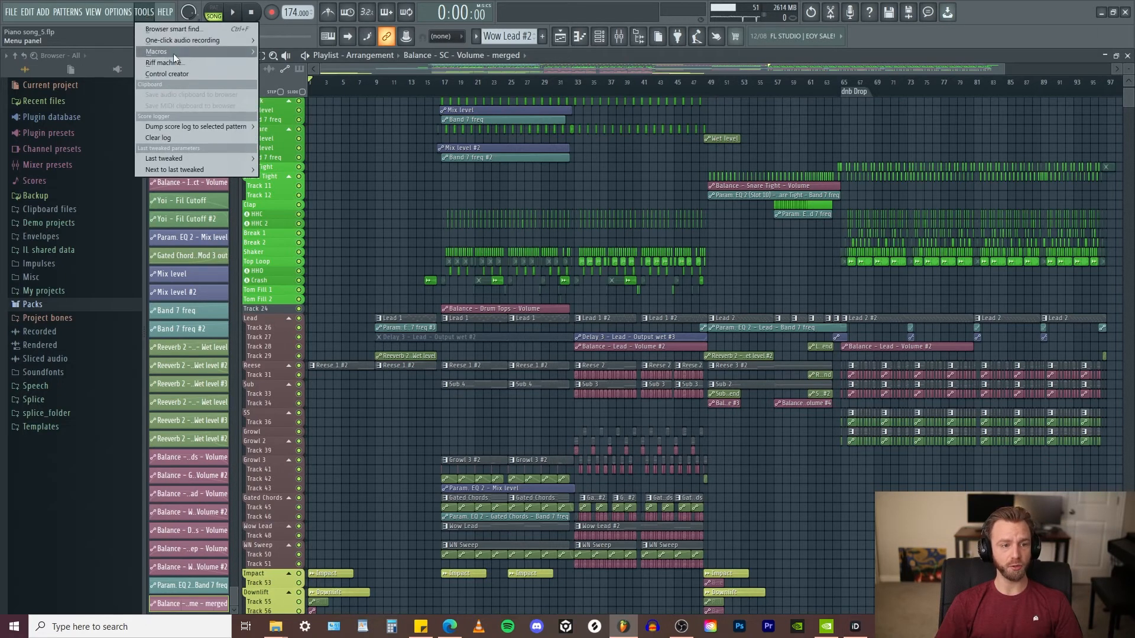
mouse_move(176, 52)
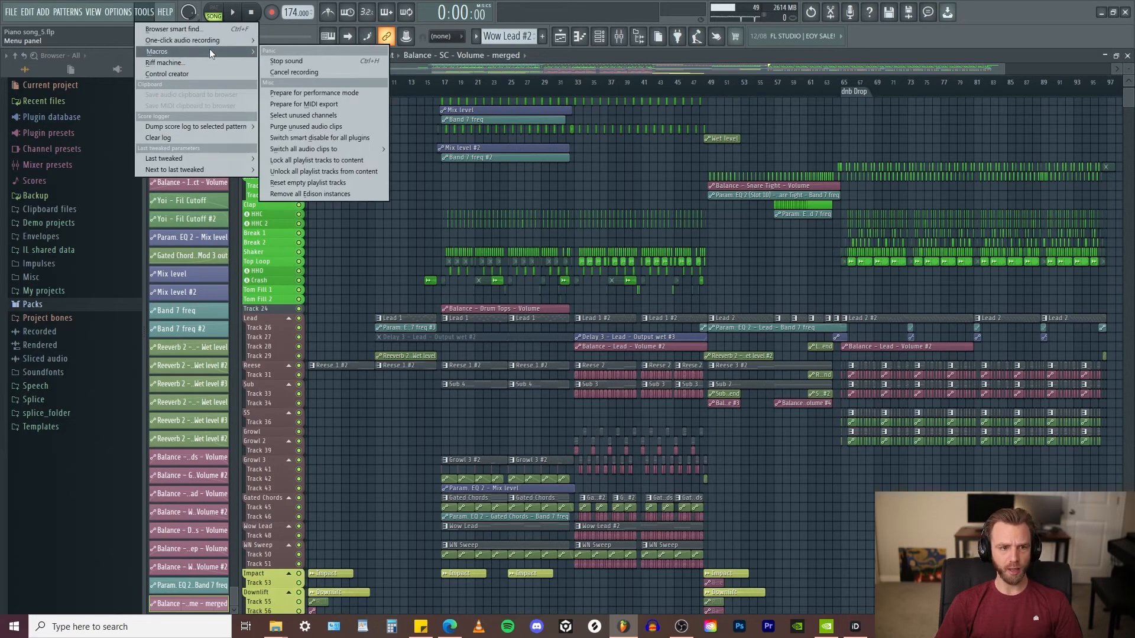
click(348, 105)
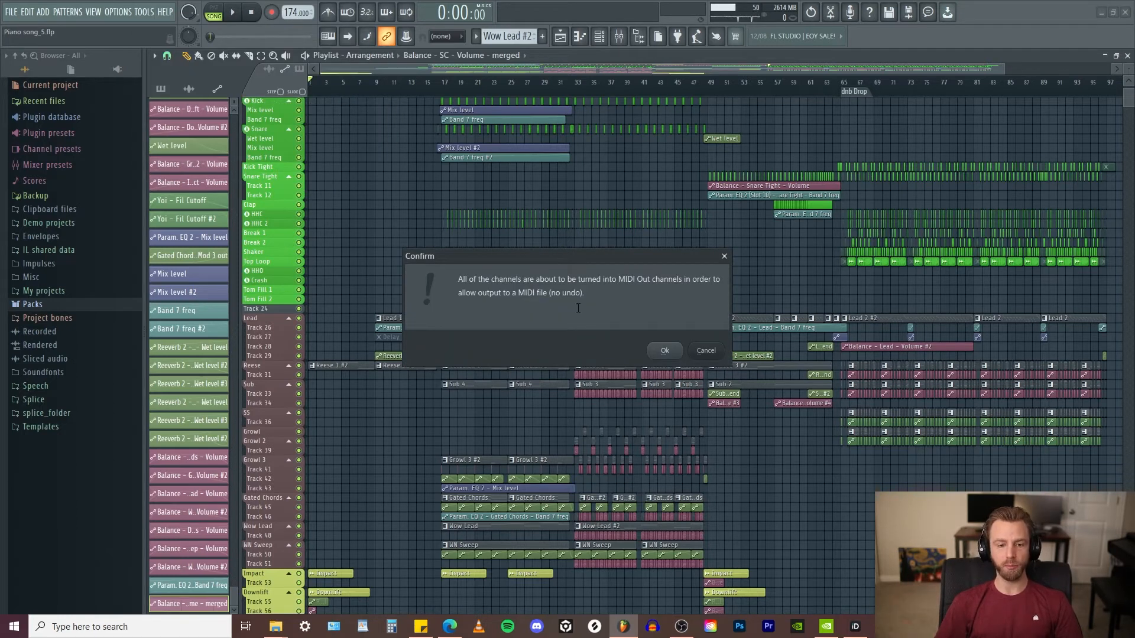
drag(583, 256, 593, 169)
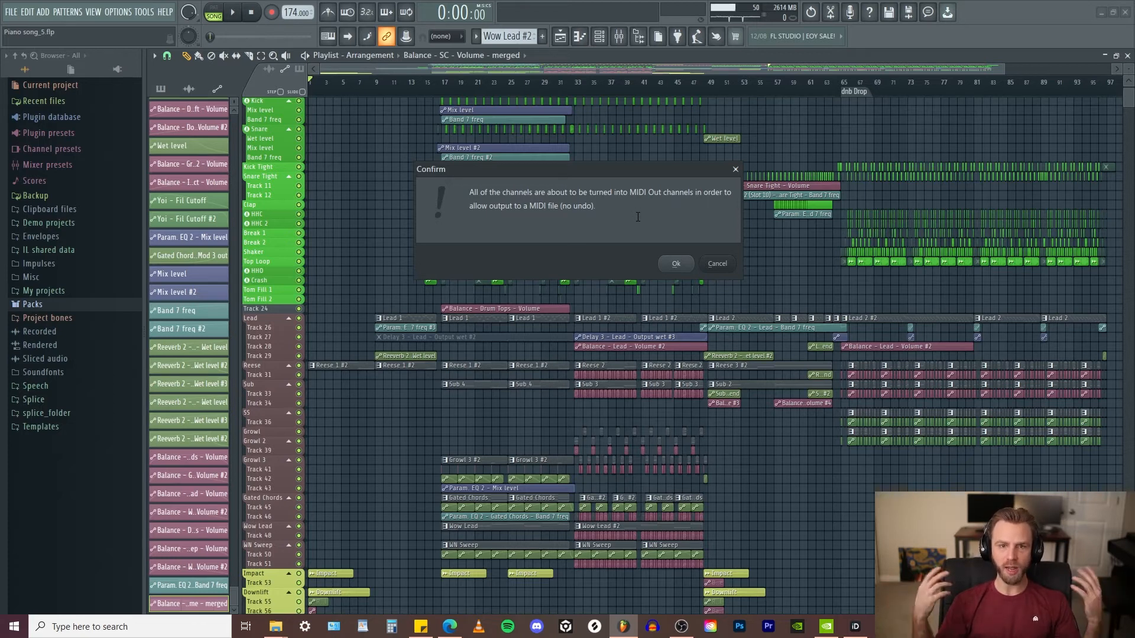
click(677, 264)
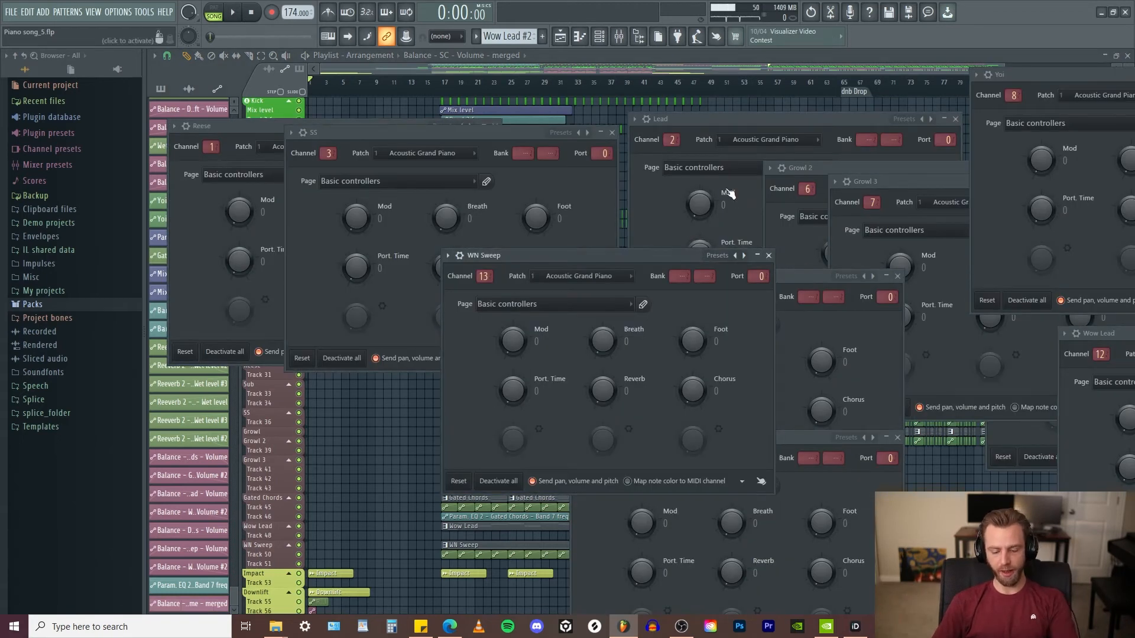
Step: Close all open windows and show only the Unsorted channels in the channel rack
key(F12)
click(599, 36)
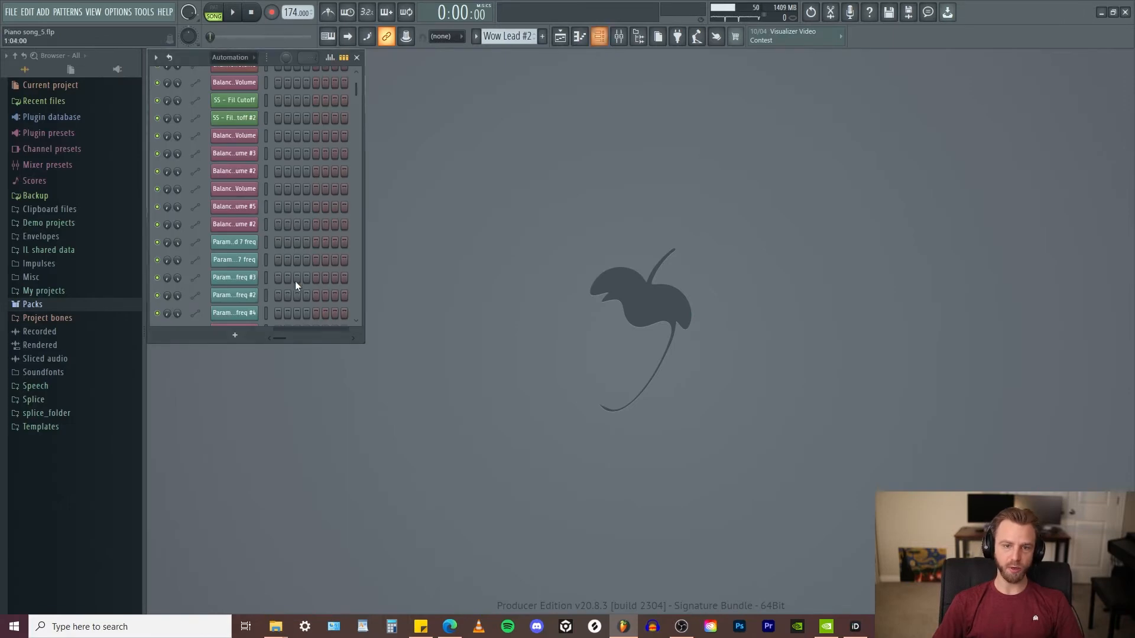
click(234, 58)
click(259, 109)
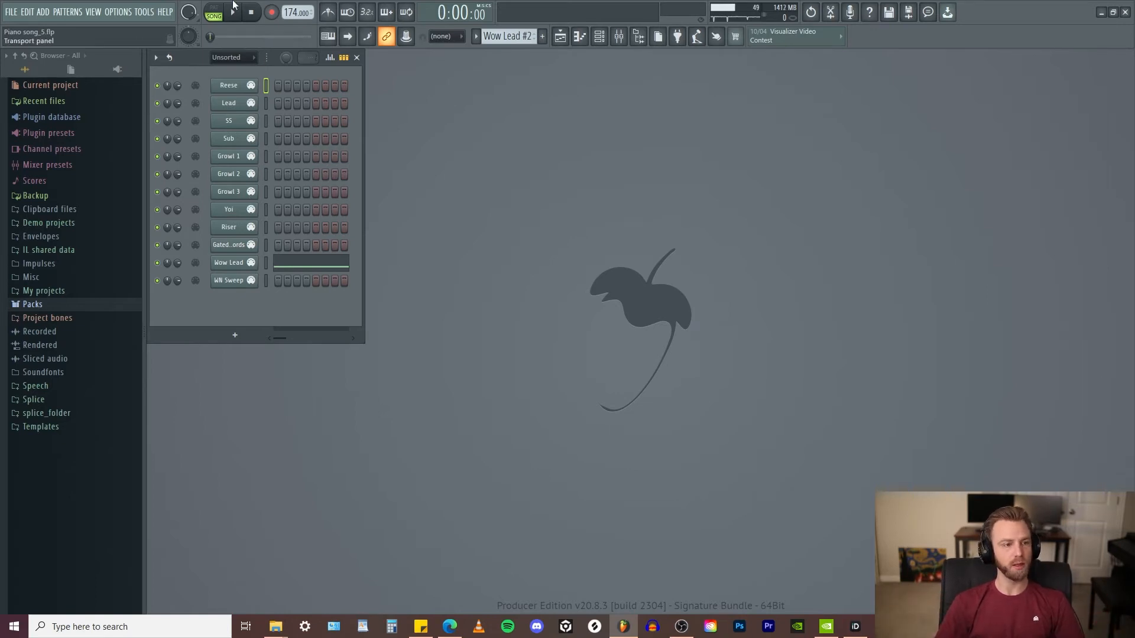
Step: Export the full song as a MIDI file named "-" into the MIDI folder of DnB WIP 174bpm Fmajor
click(13, 14)
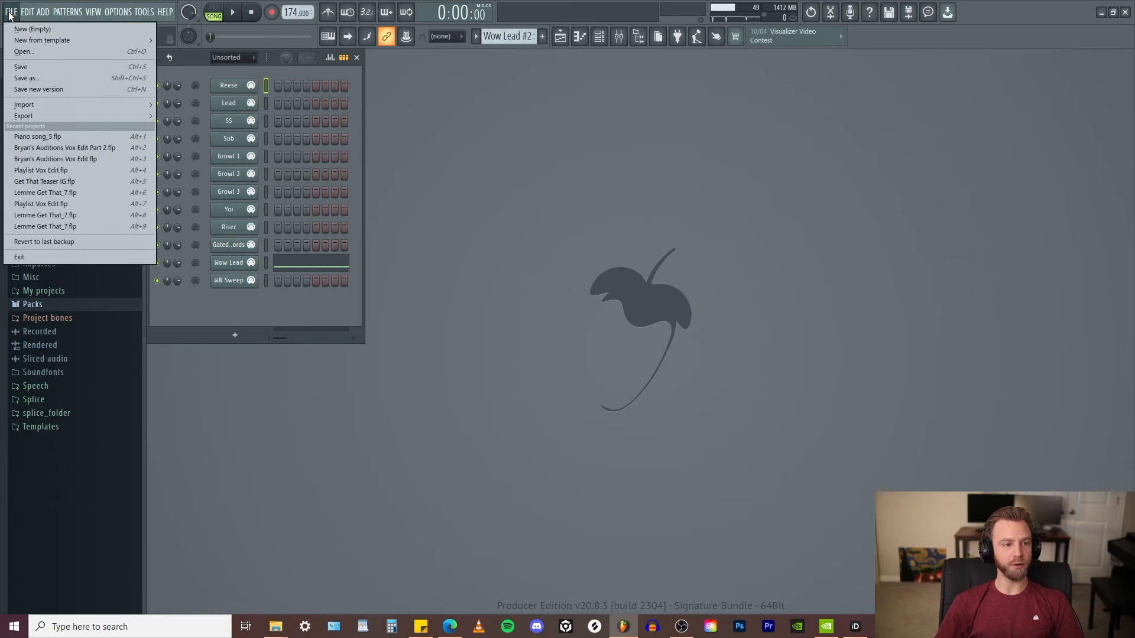
mouse_move(84, 115)
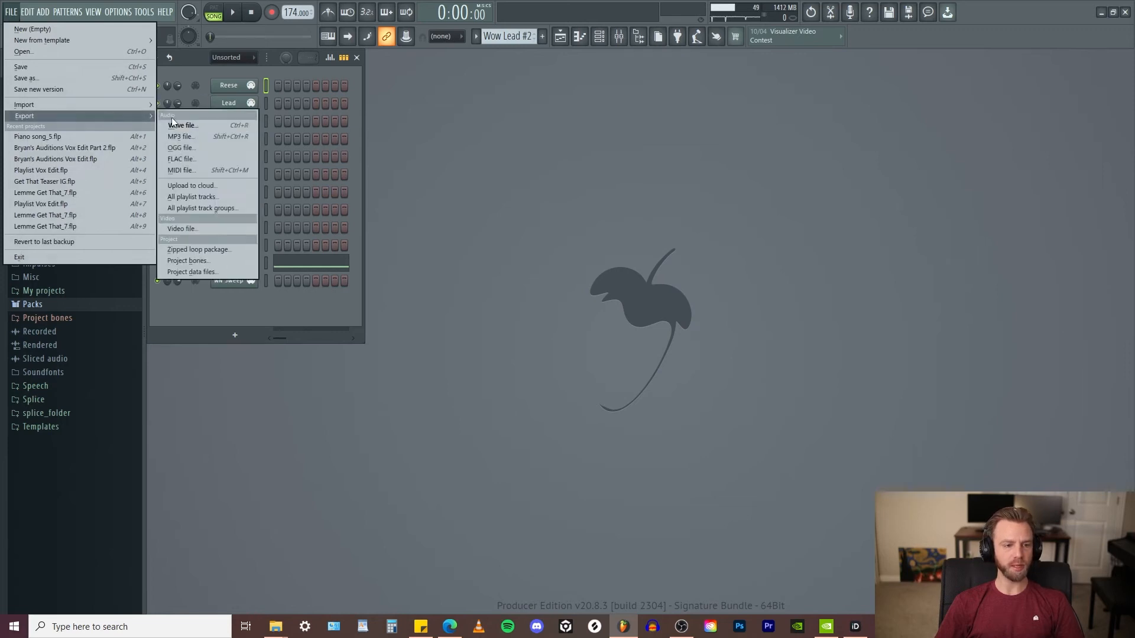
click(200, 170)
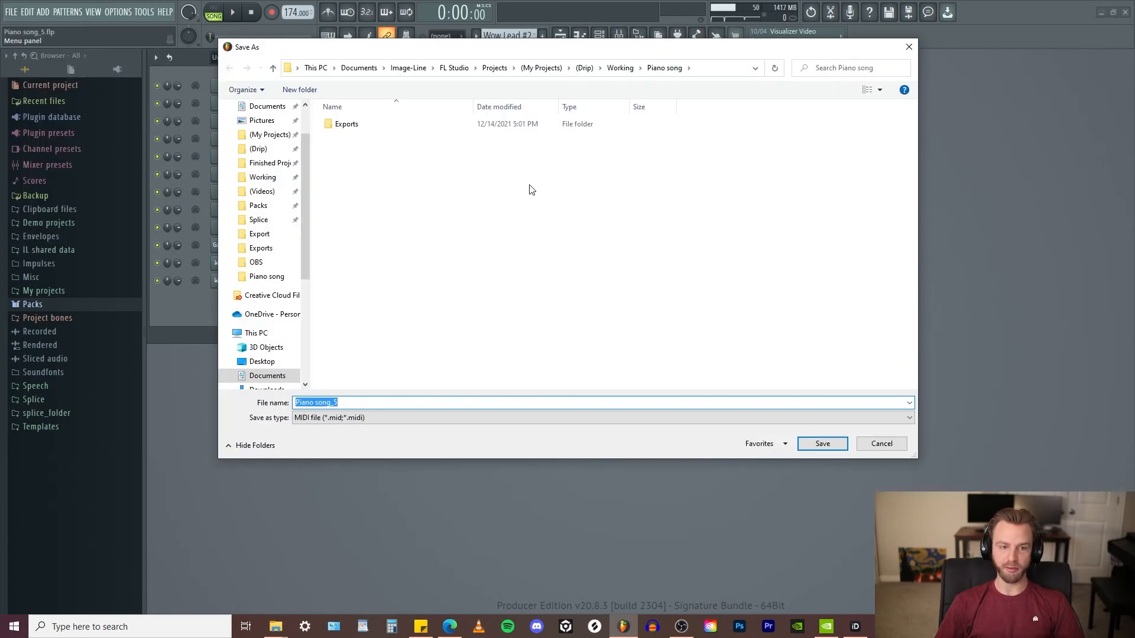
double_click(344, 125)
double_click(384, 128)
double_click(354, 125)
key(Return)
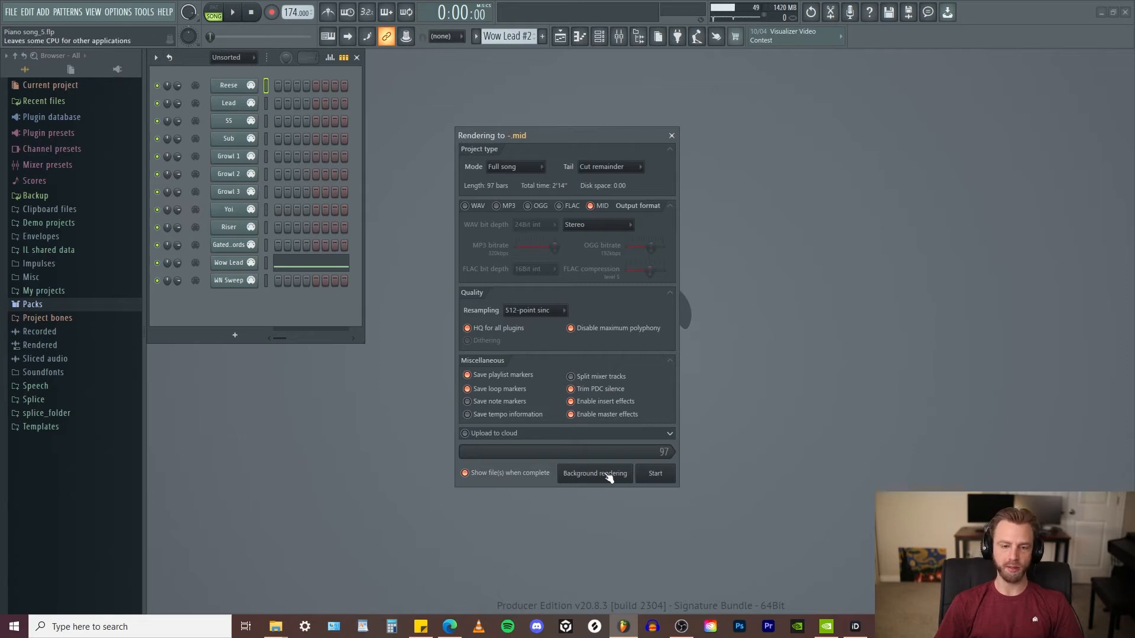
click(656, 474)
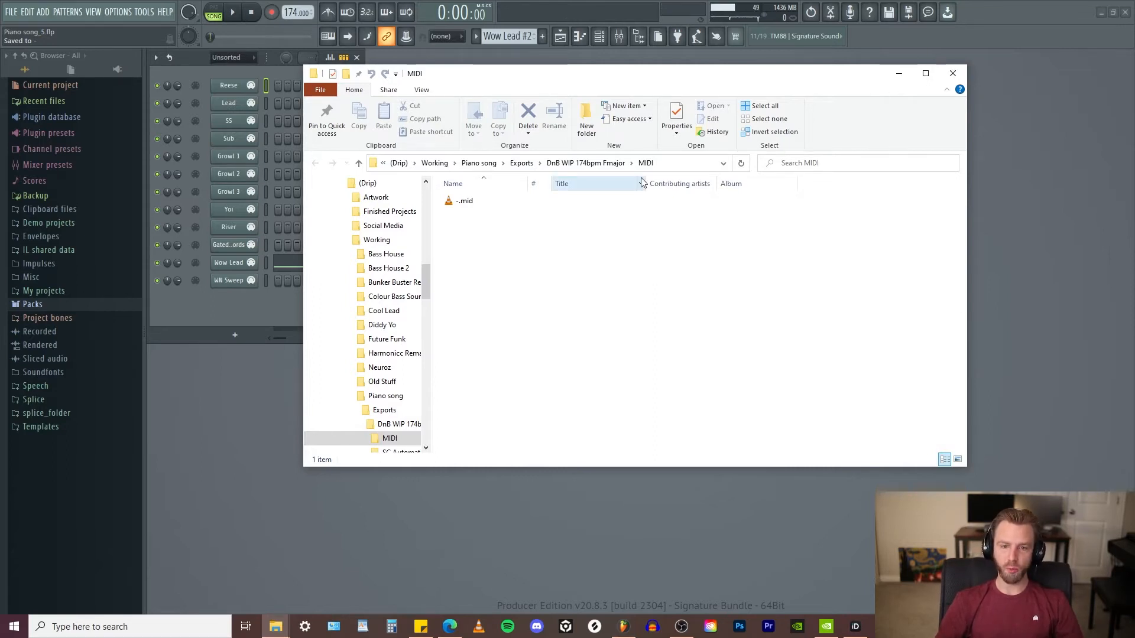
Step: Review the DnB WIP 174bpm Fmajor folder and the Exports folder that contains it
click(585, 164)
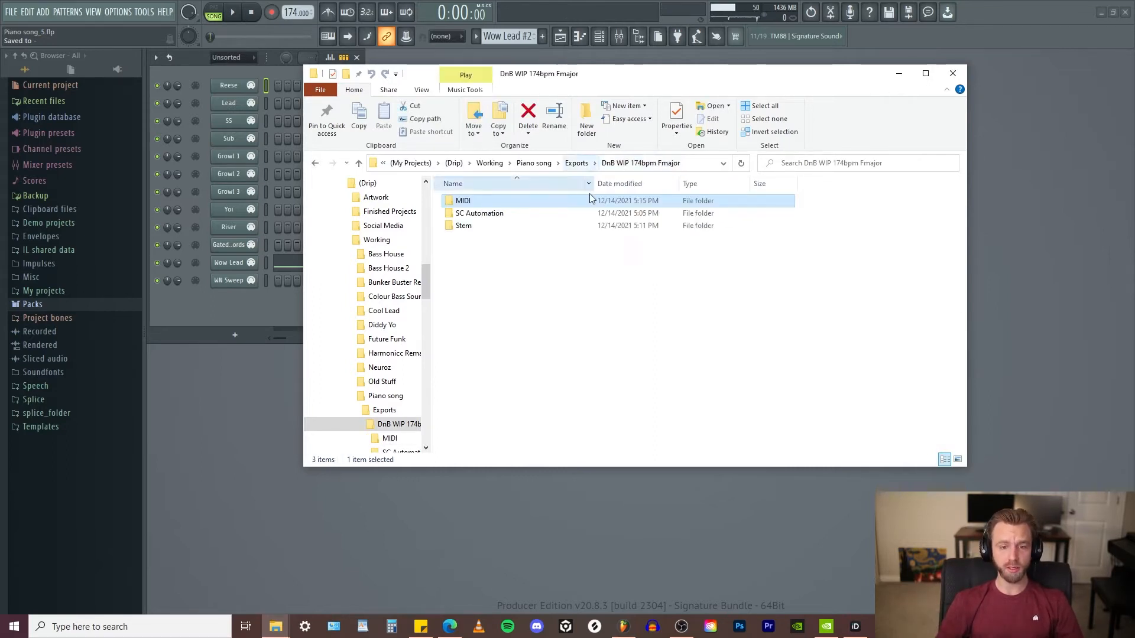
click(899, 74)
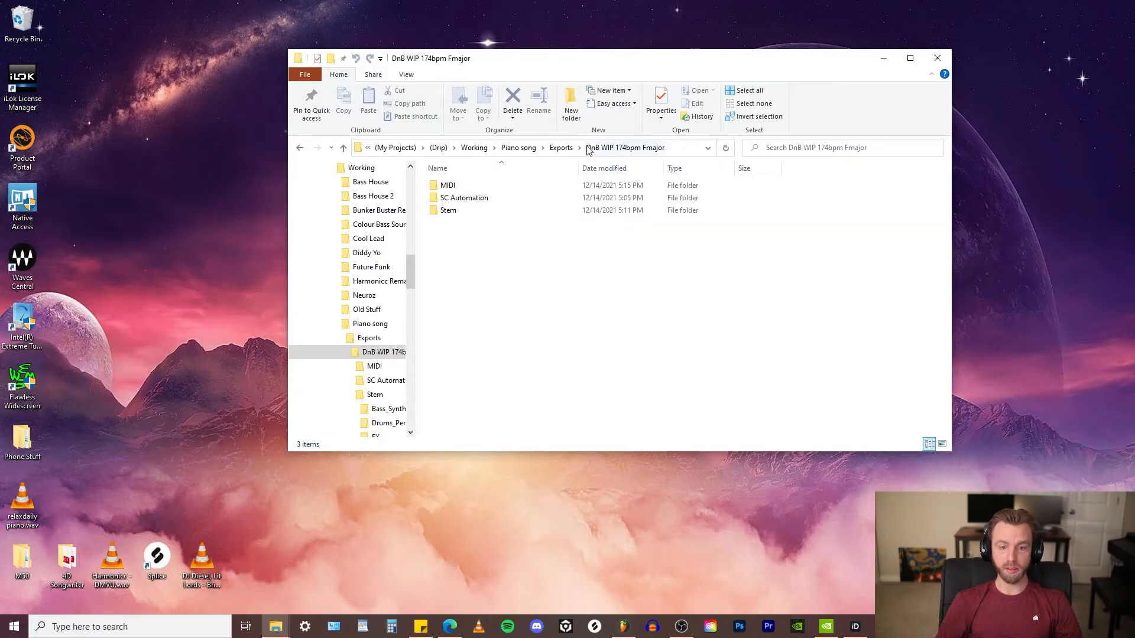
click(558, 148)
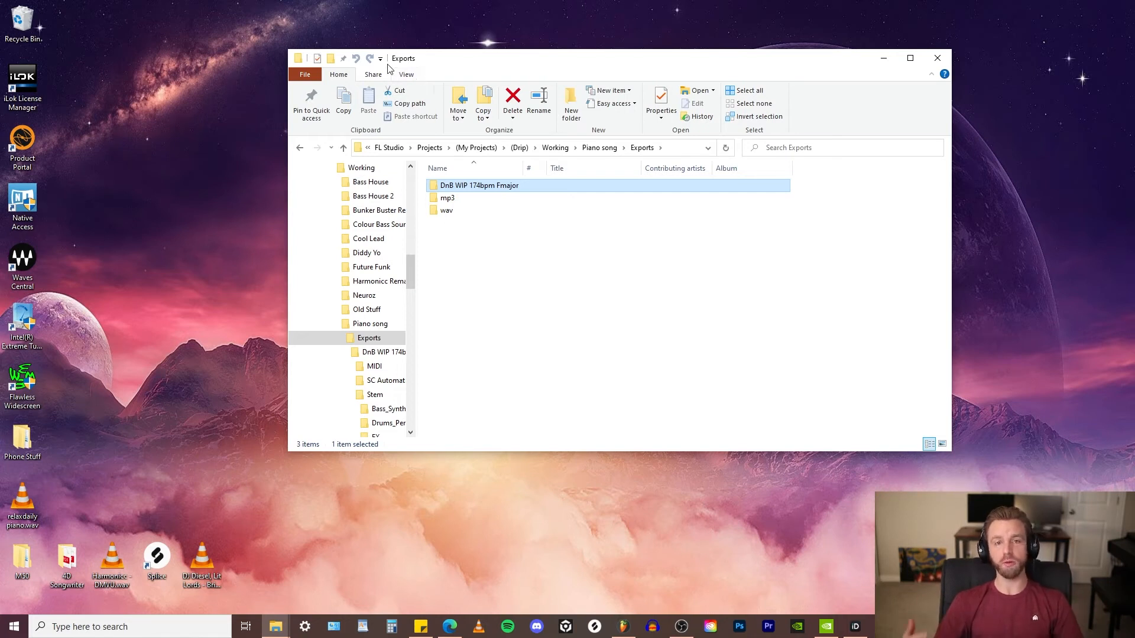
double_click(454, 186)
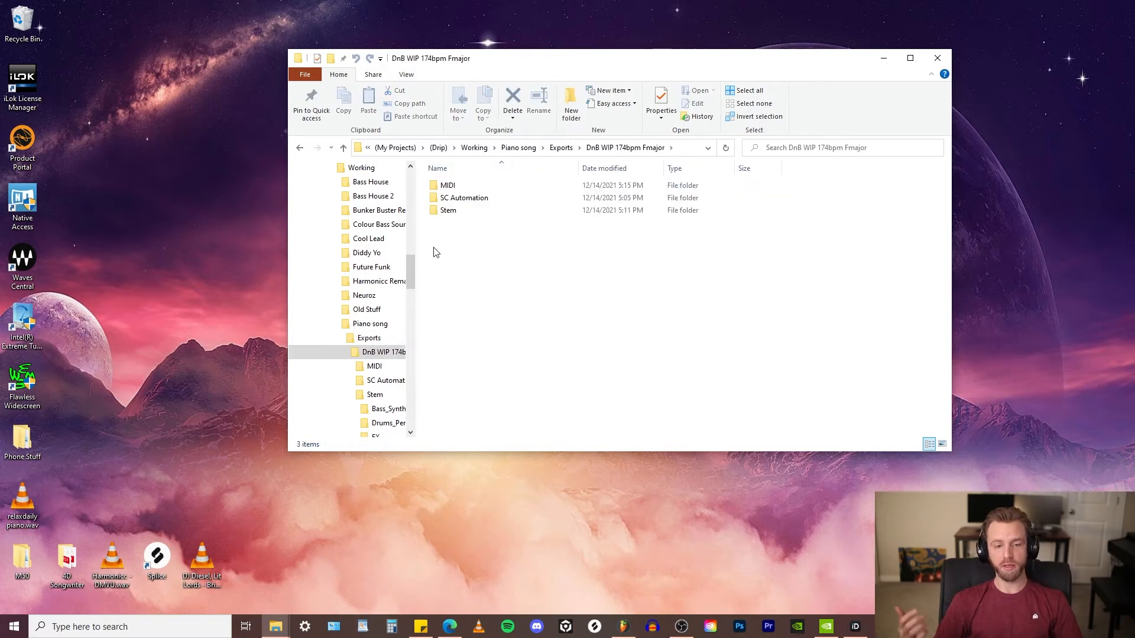
Step: Open the Drums_Perc folder inside Stem and select all of its drum stems
double_click(467, 212)
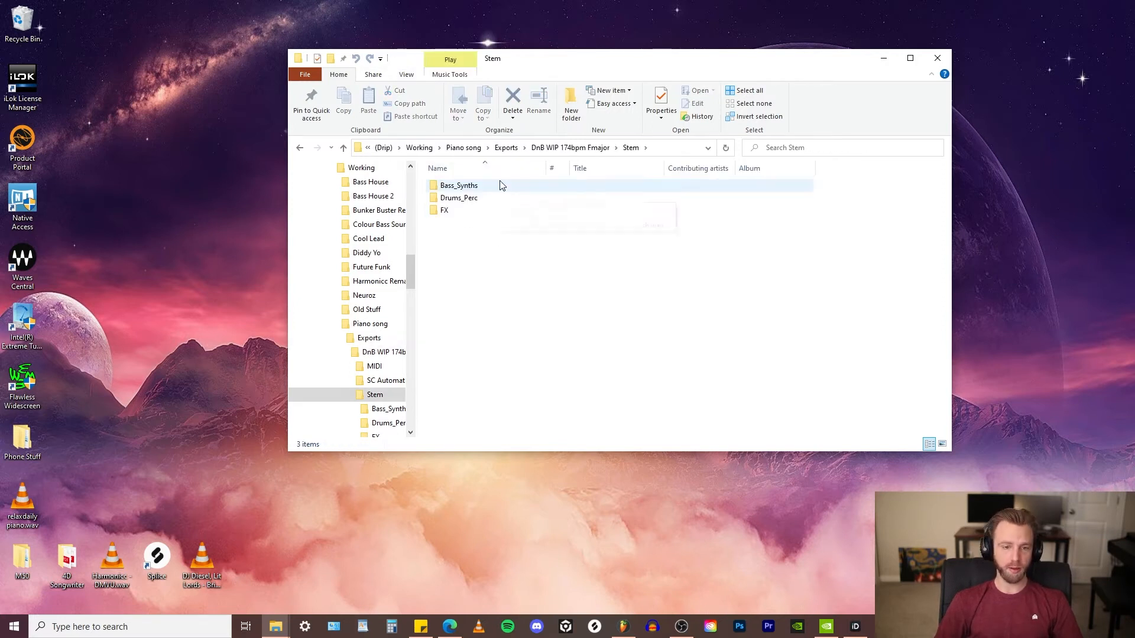
double_click(478, 197)
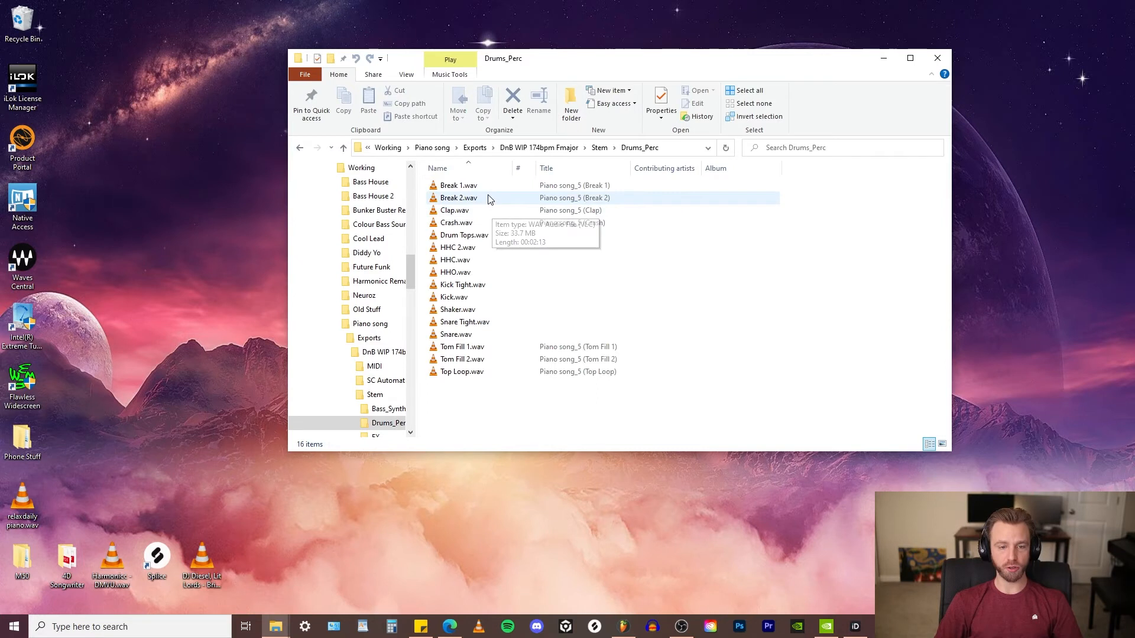
key(ctrl+a)
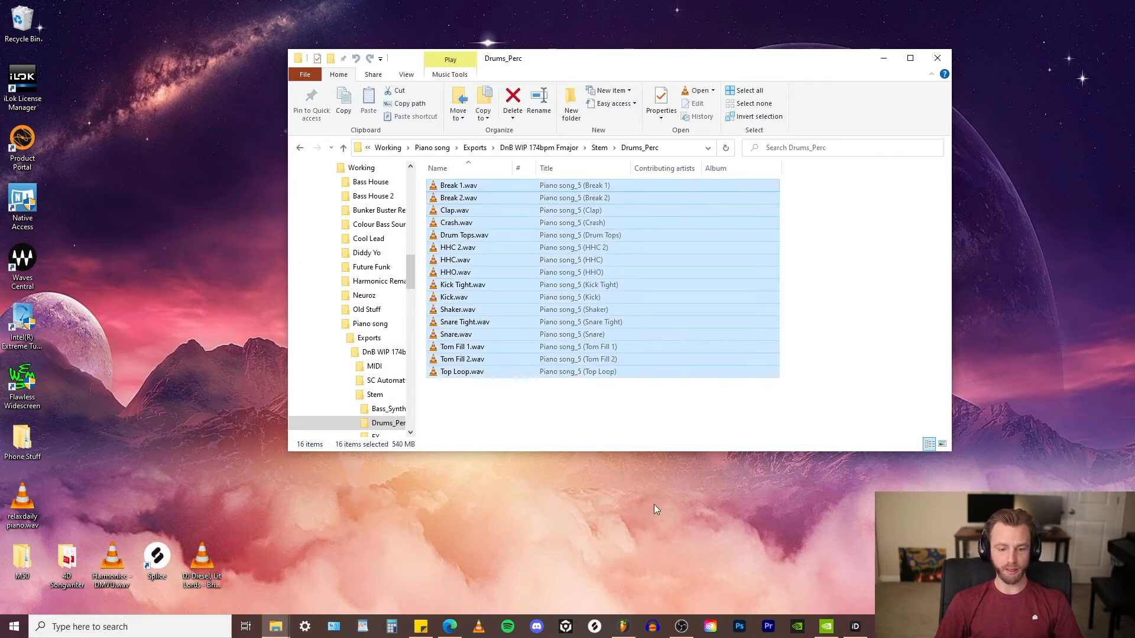
Step: Place the file window beside the empty FL Studio project and import the selected drum stems into the playlist as audio tracks
click(623, 627)
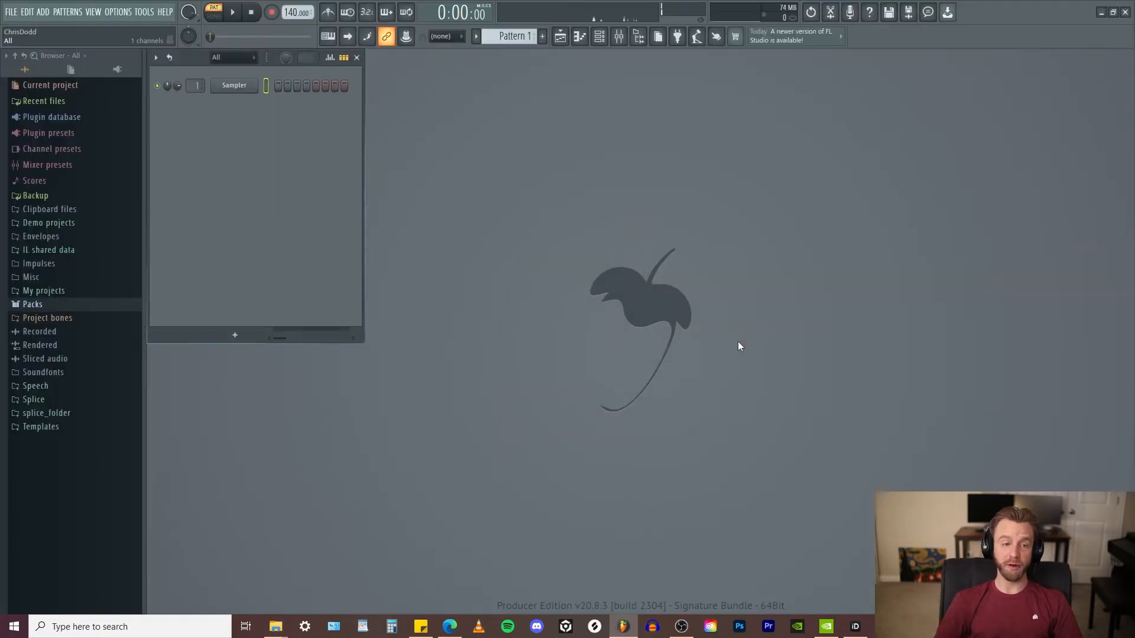
drag(465, 97, 456, 112)
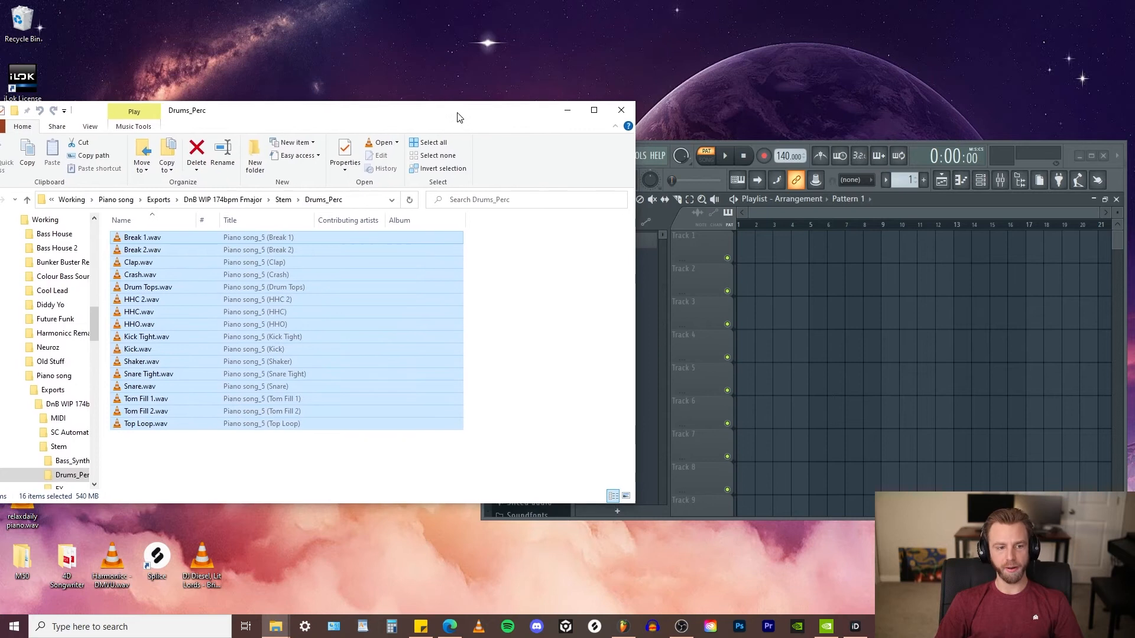
click(1073, 148)
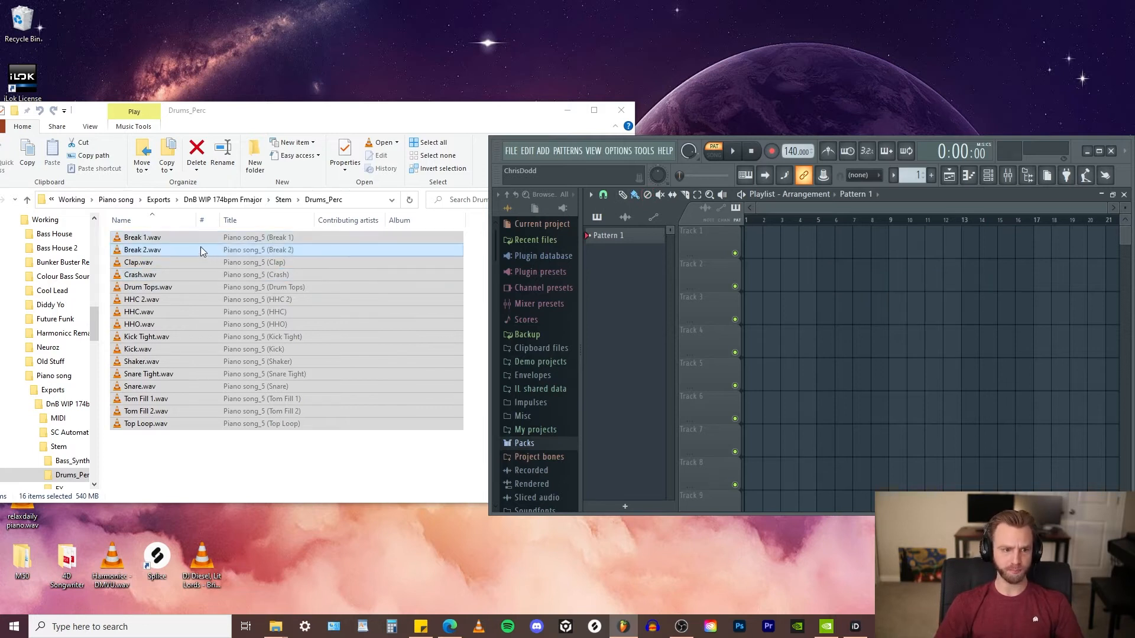
drag(135, 242, 711, 240)
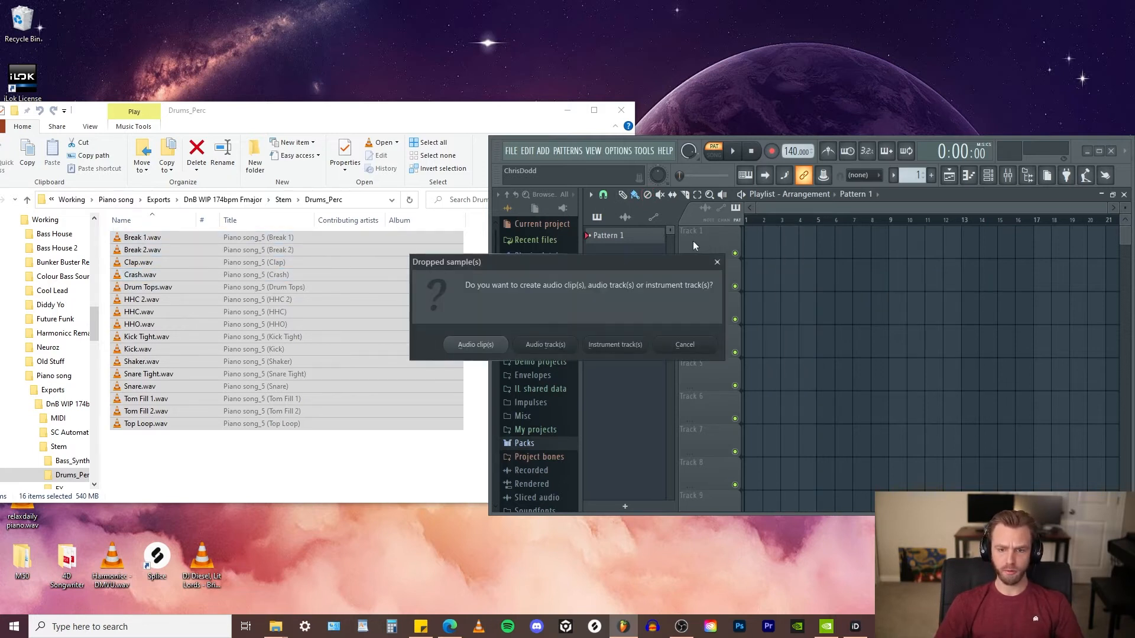
click(546, 345)
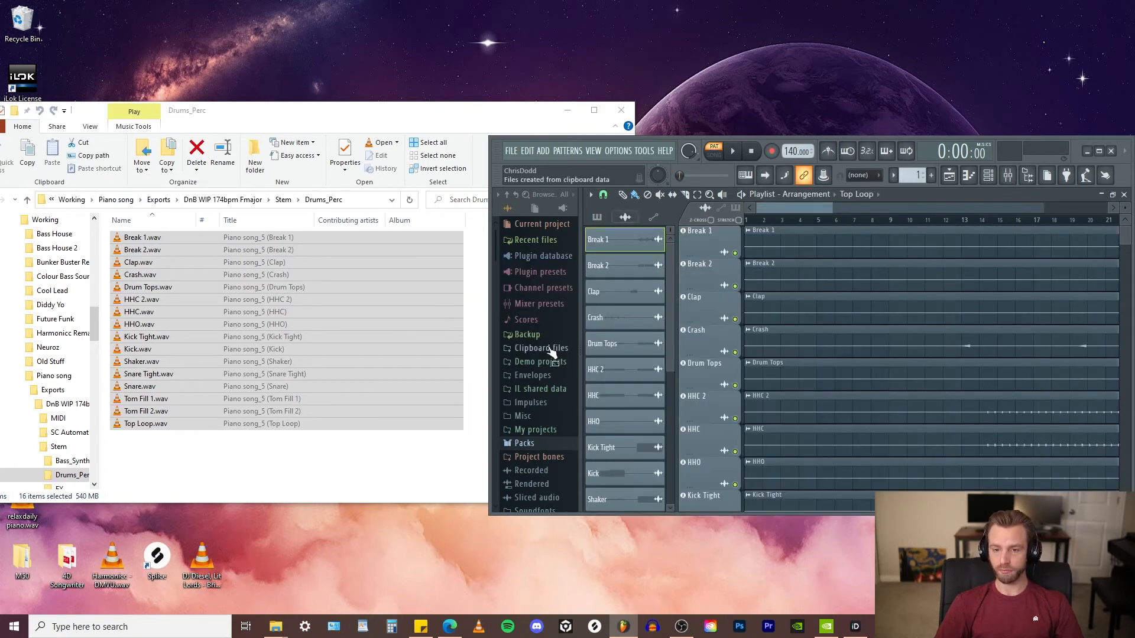
Step: Review the imported drum tracks in the enlarged playlist and the mixer tracks linked to them
click(1101, 155)
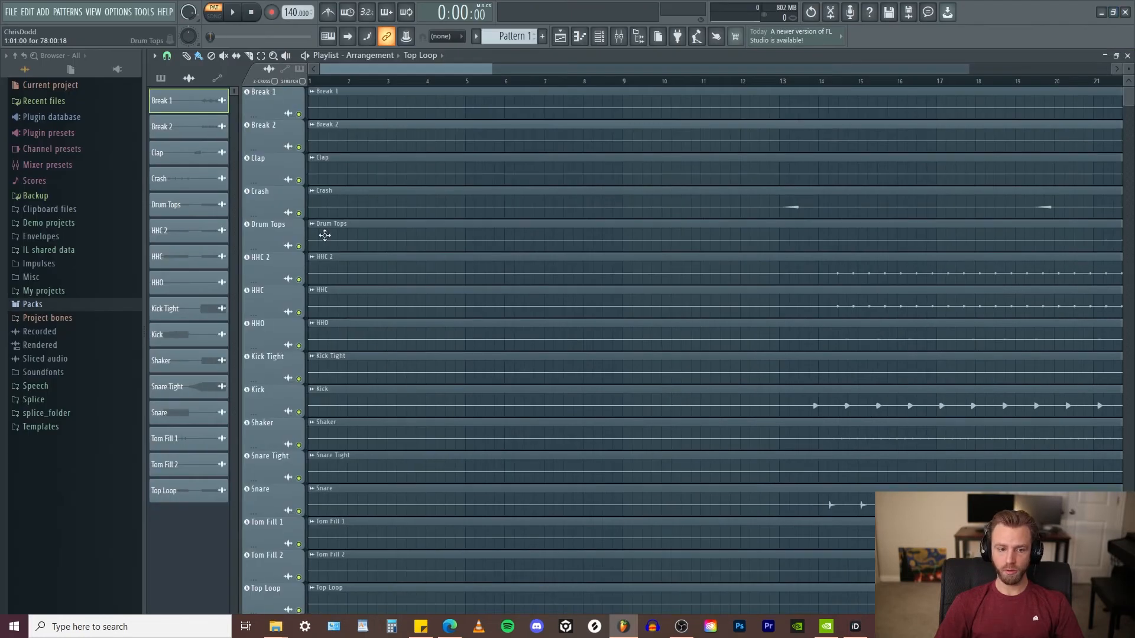
scroll(452, 227, down, 2)
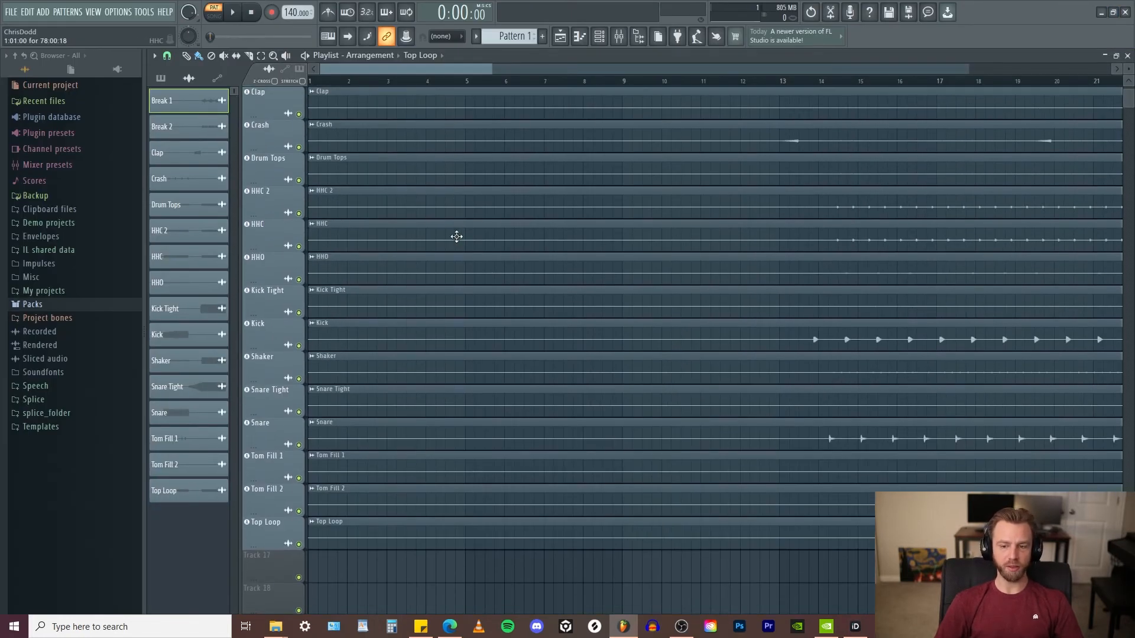
scroll(555, 250, down, 5)
scroll(742, 330, up, 2)
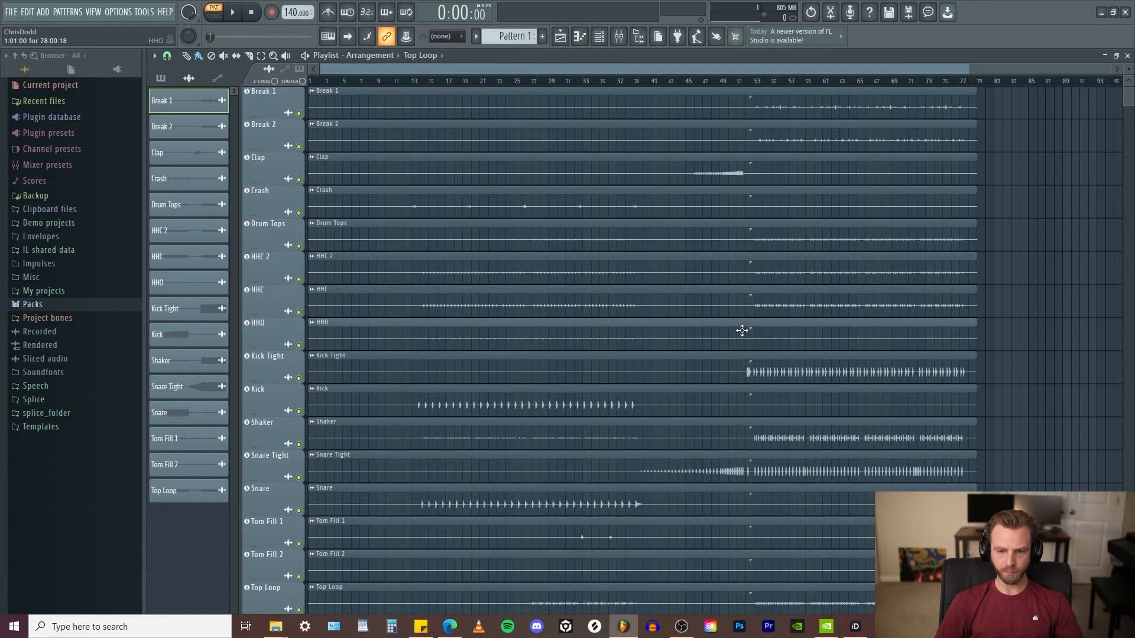
click(619, 36)
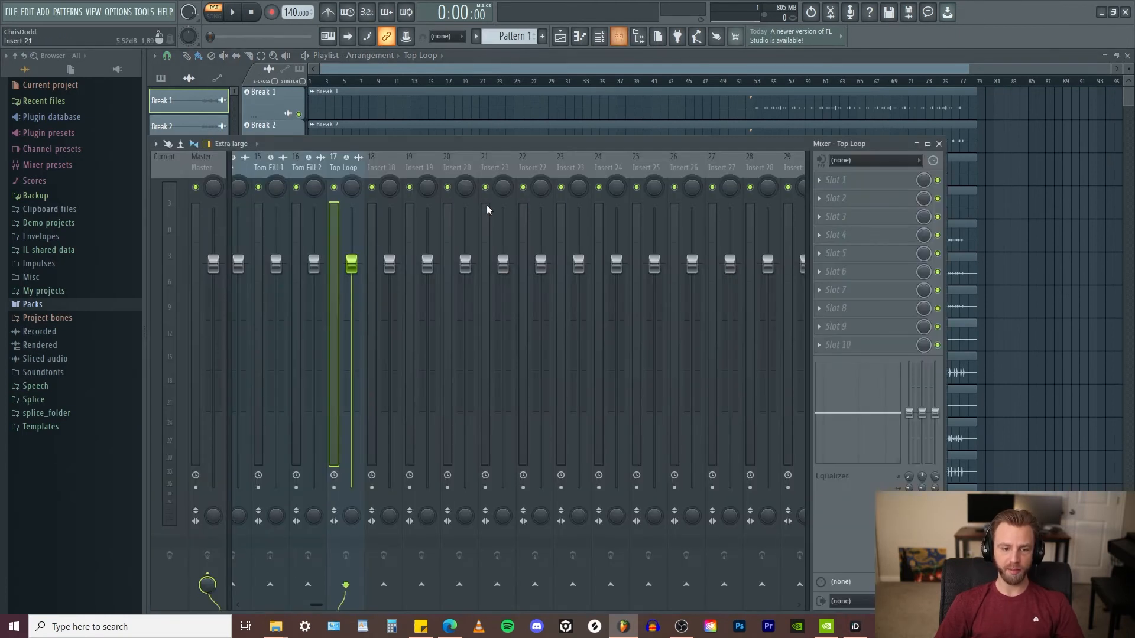
scroll(569, 160, up, 5)
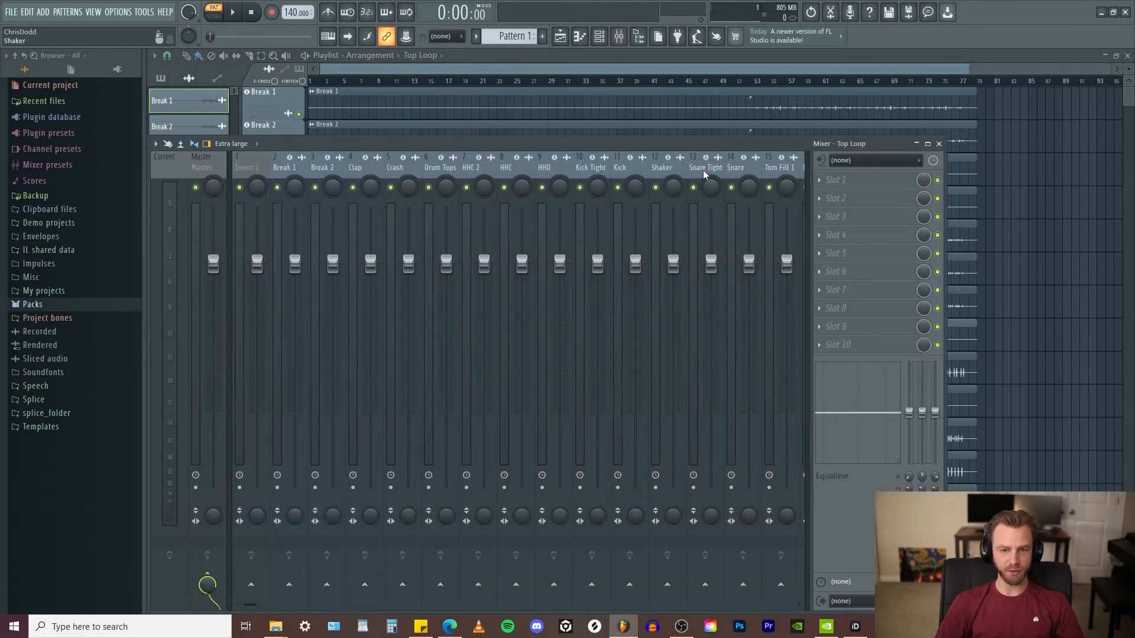
drag(726, 144, 796, 306)
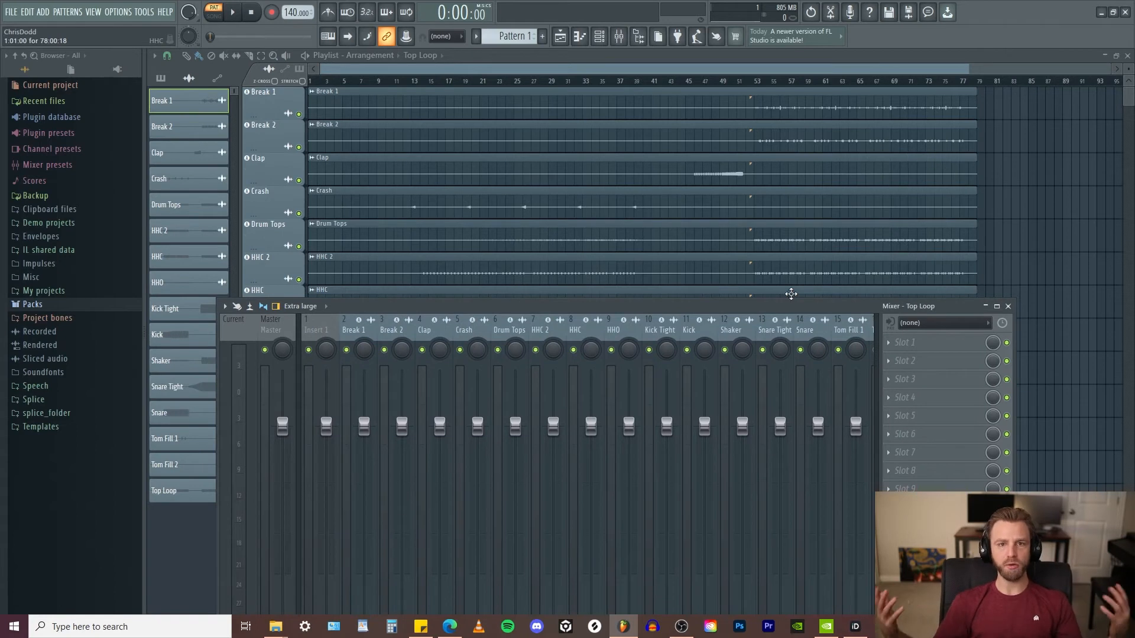
click(1008, 306)
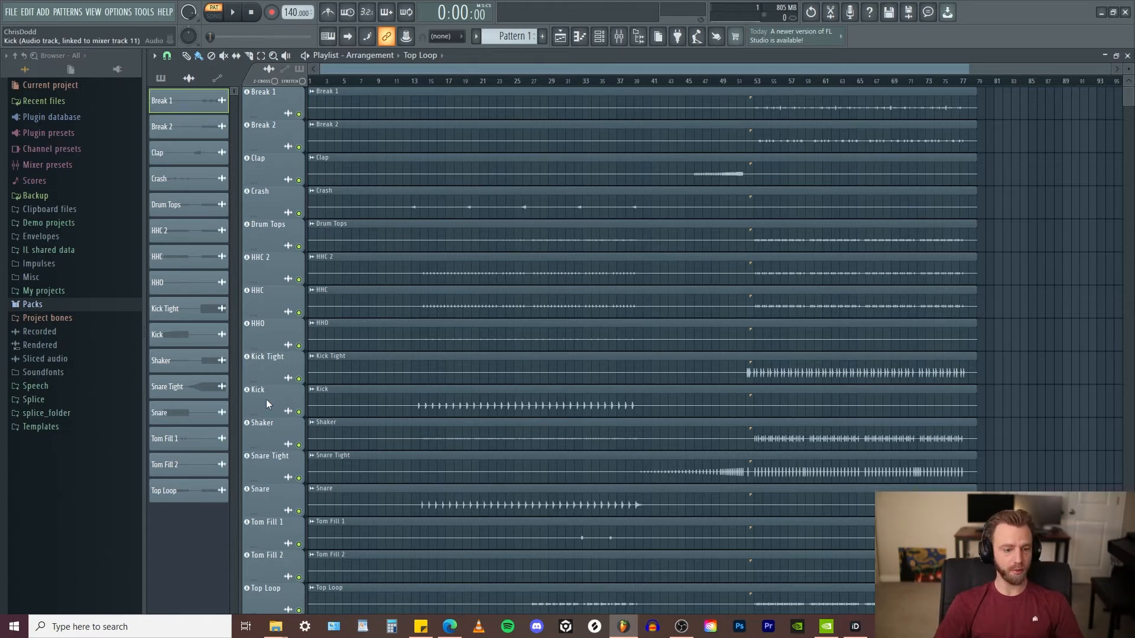
Step: Group the Break 2, Clap, Crash and Drum Tops playlist tracks under the Break 1 track
scroll(267, 385, down, 3)
scroll(267, 378, up, 3)
right_click(271, 132)
click(290, 240)
right_click(265, 165)
click(284, 272)
right_click(266, 198)
click(285, 306)
right_click(260, 231)
click(281, 339)
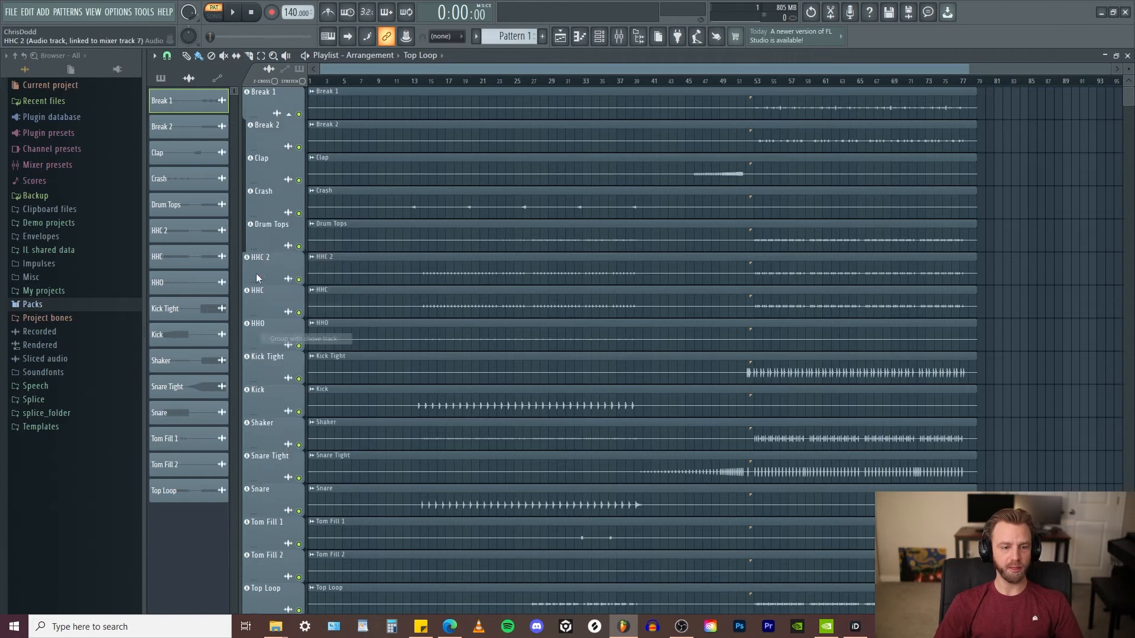
Step: Add the remaining drum tracks down to Top Loop to the Break 1 group, each grouped with the track above
scroll(463, 262, down, 4)
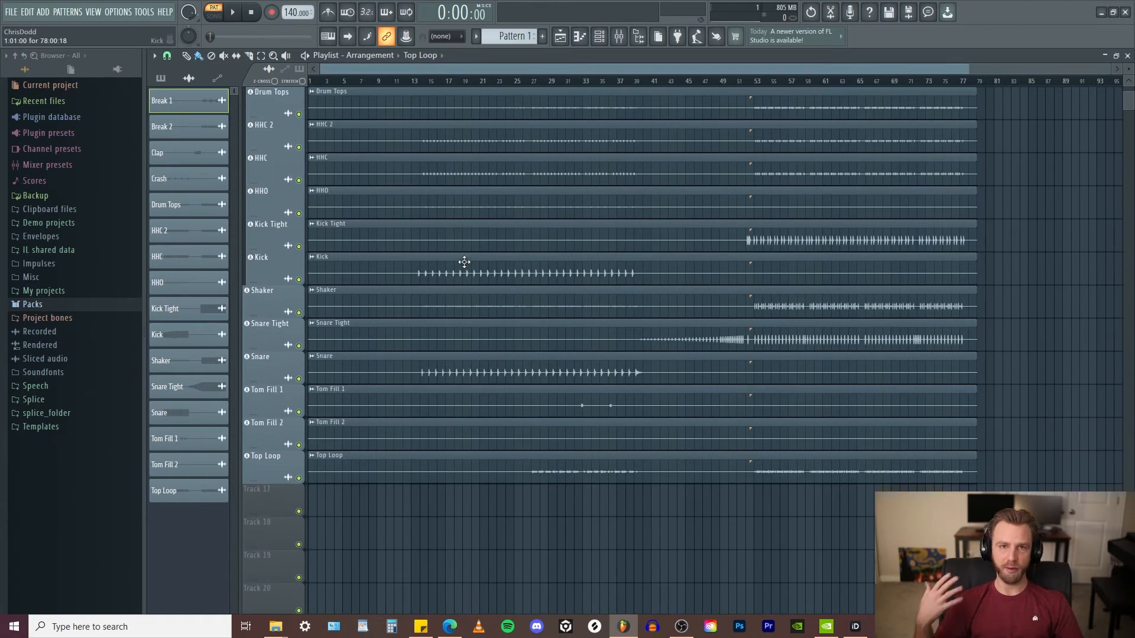
right_click(266, 299)
click(285, 405)
right_click(262, 334)
click(281, 439)
right_click(260, 358)
click(281, 463)
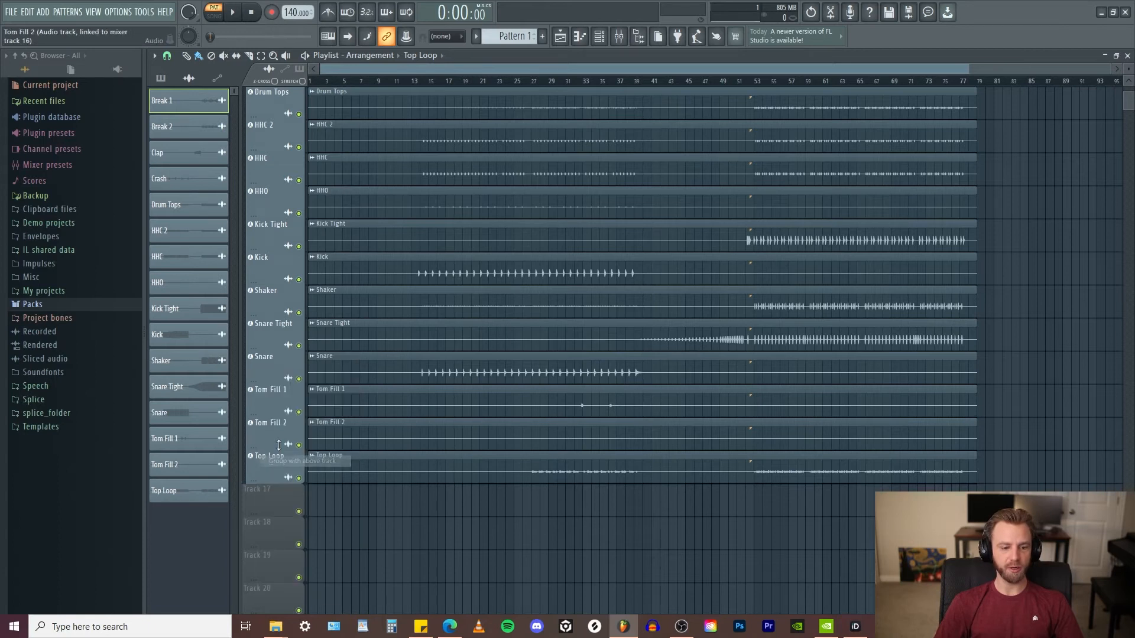
Step: Color the Break 1 playlist track lime green (#25CD13)
scroll(464, 357, up, 4)
right_click(272, 99)
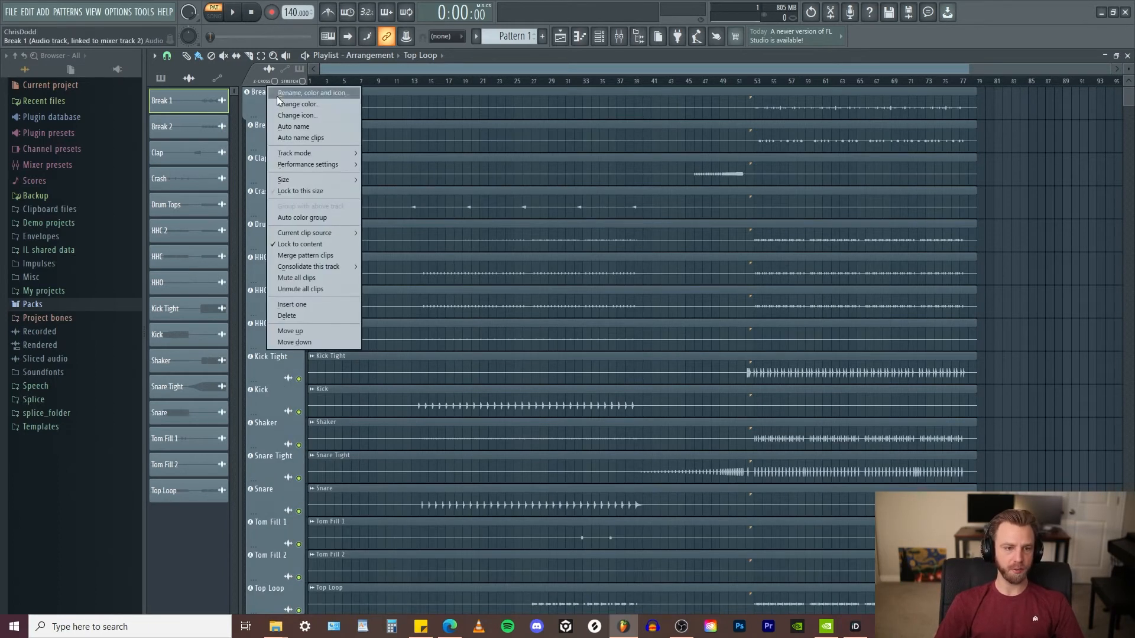
click(327, 105)
click(394, 264)
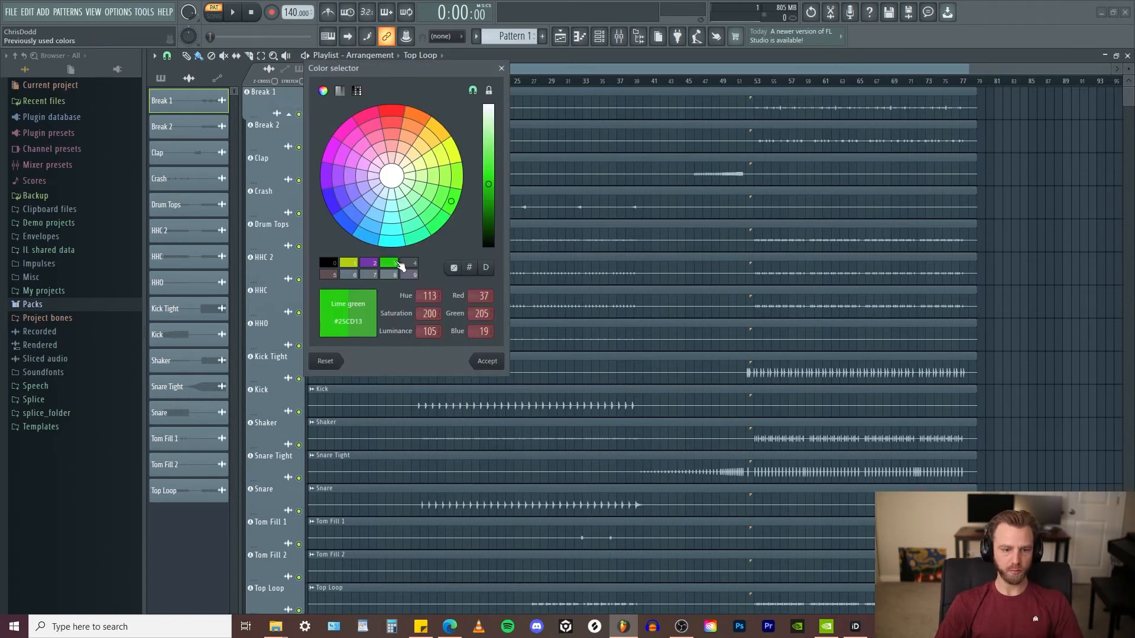
click(487, 361)
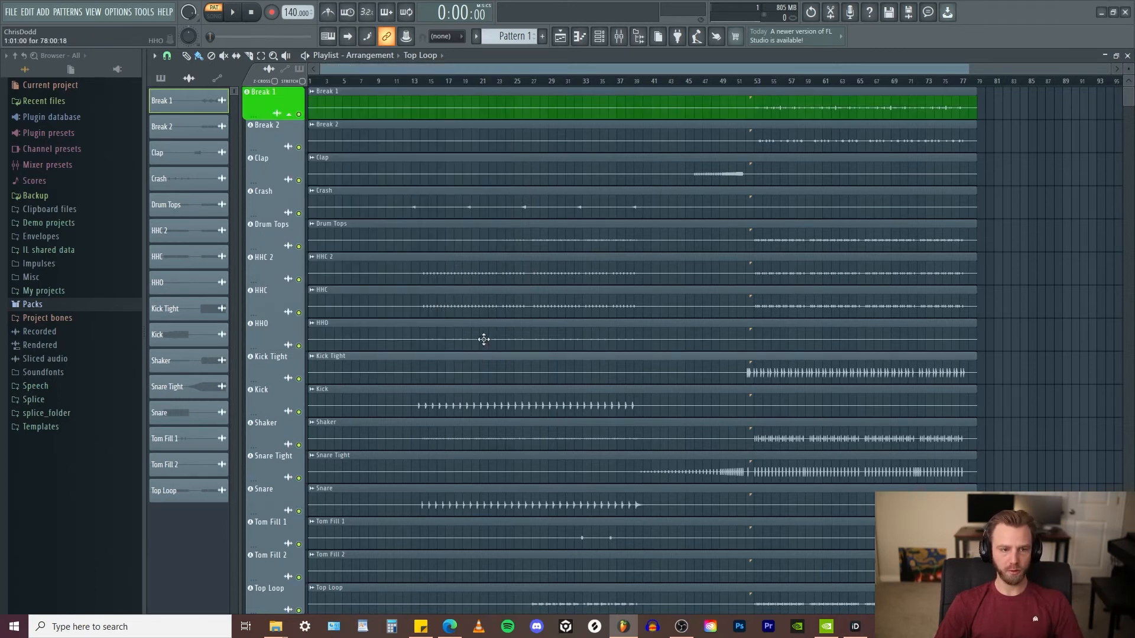
Step: Auto color the whole drum track group to match its Break 1 parent track
right_click(267, 100)
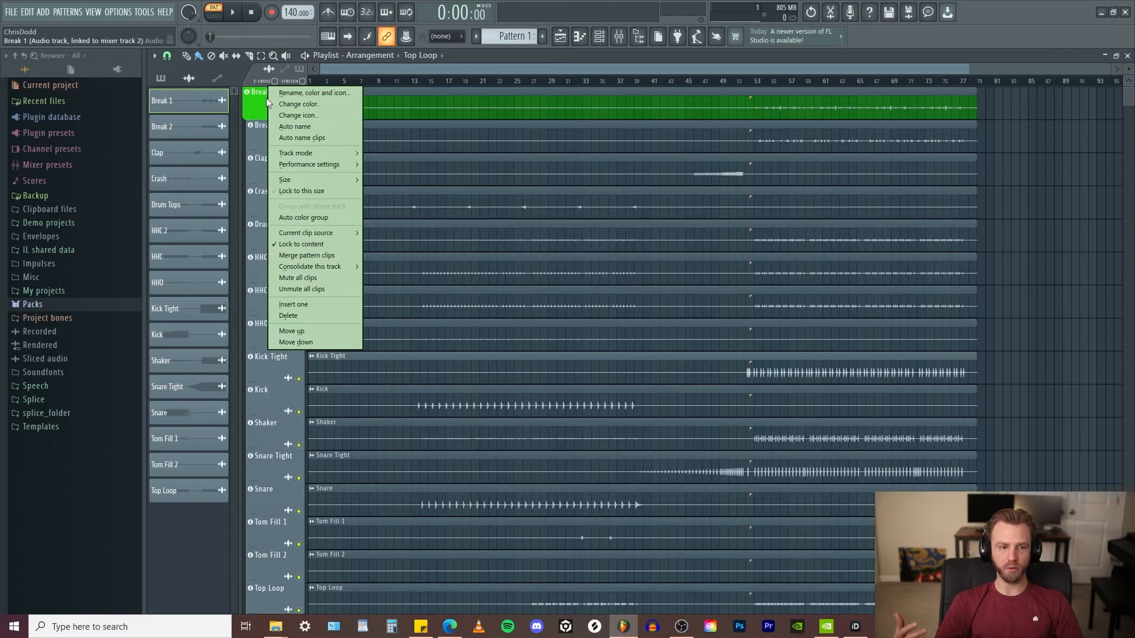
click(322, 220)
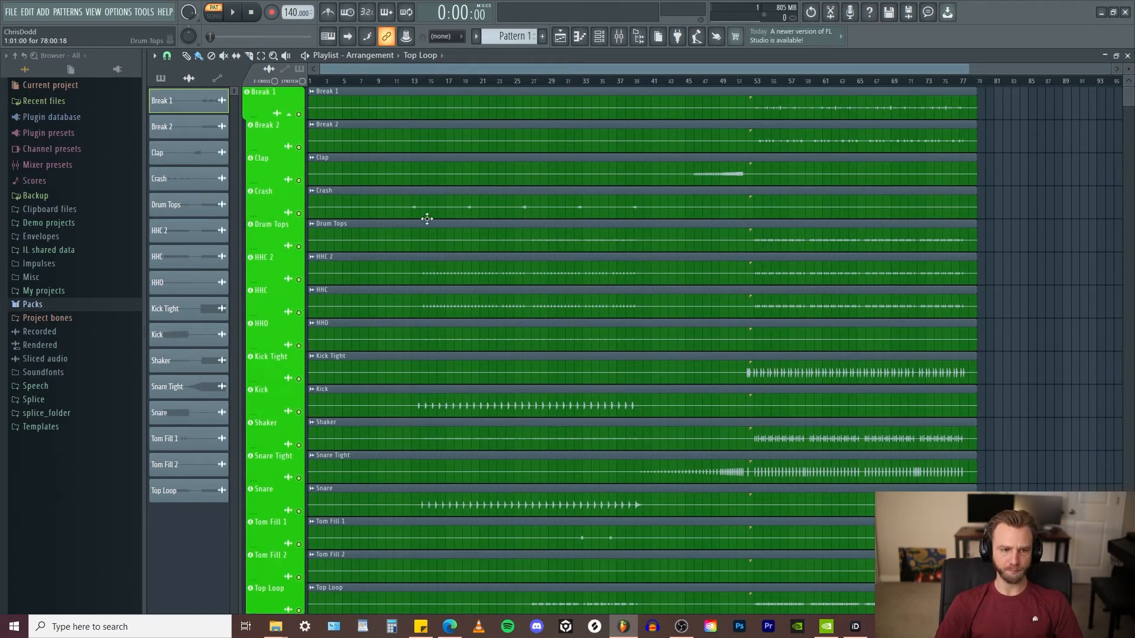
scroll(544, 218, down, 4)
scroll(535, 216, up, 2)
scroll(527, 220, up, 2)
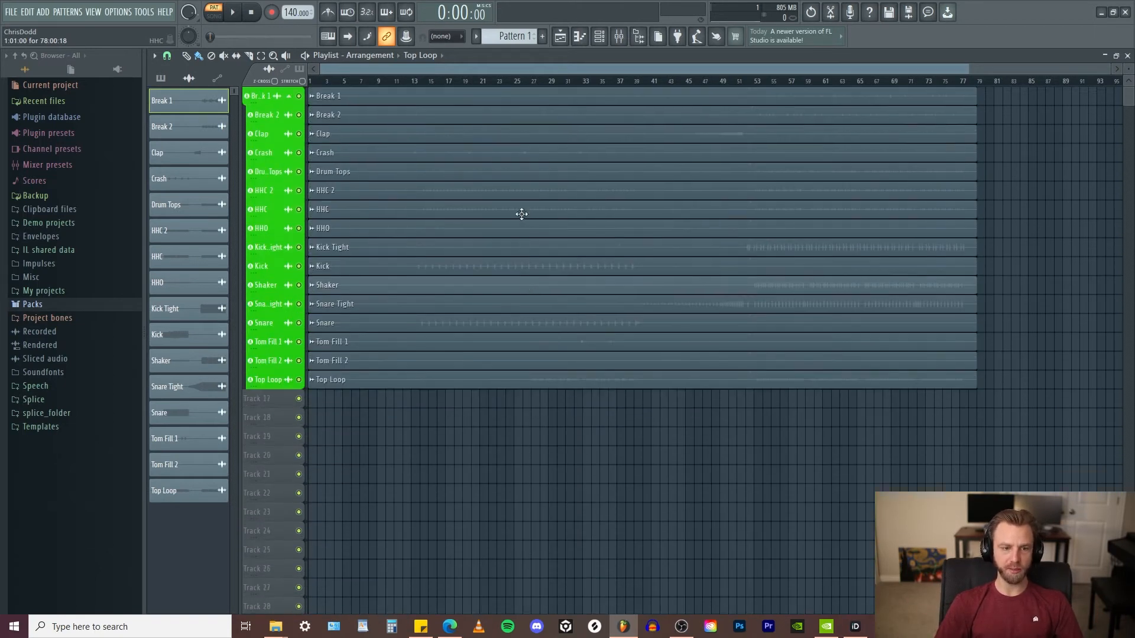
drag(416, 192, 385, 193)
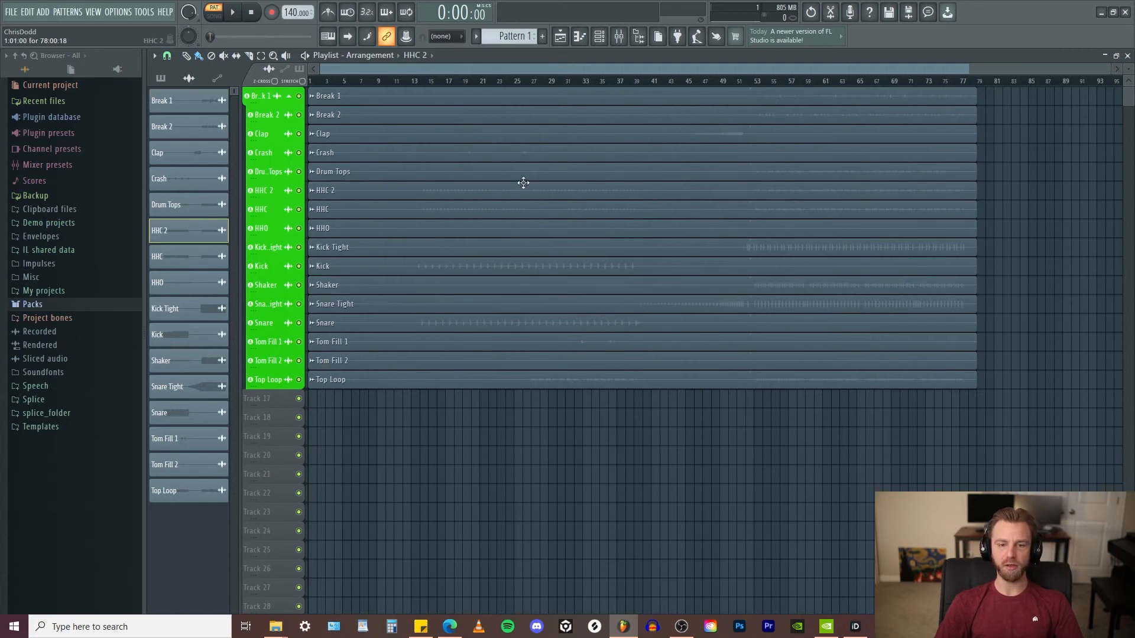
Step: Select all drum channels in the channel rack and color them with a gradient whose first and last colors are lime green
click(599, 36)
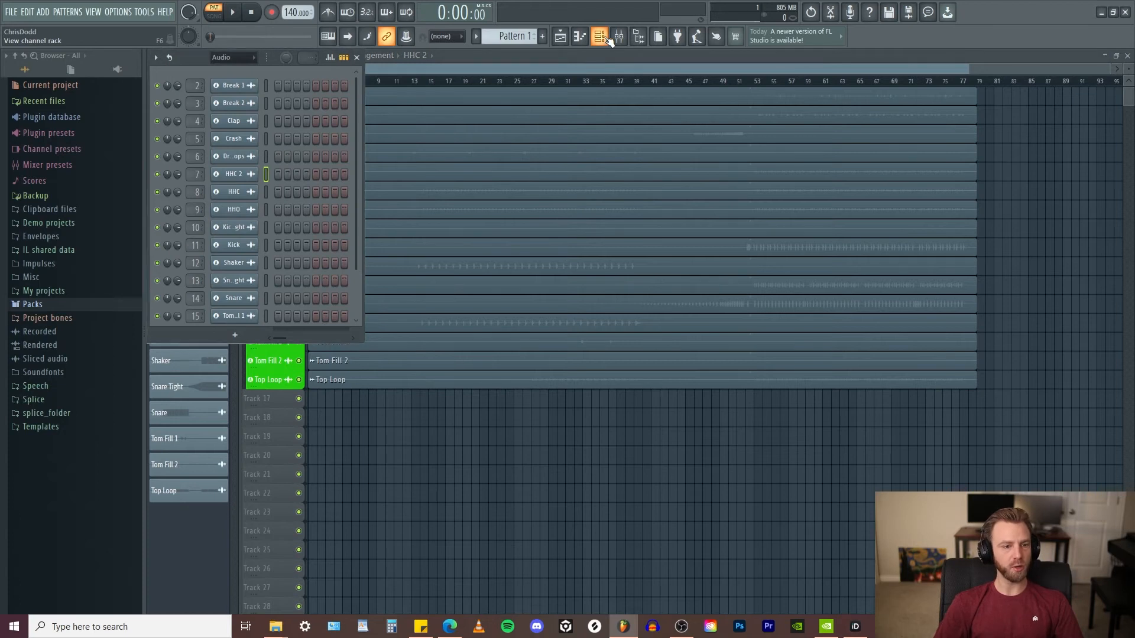
drag(266, 85, 219, 496)
scroll(316, 215, down, 3)
scroll(318, 242, up, 2)
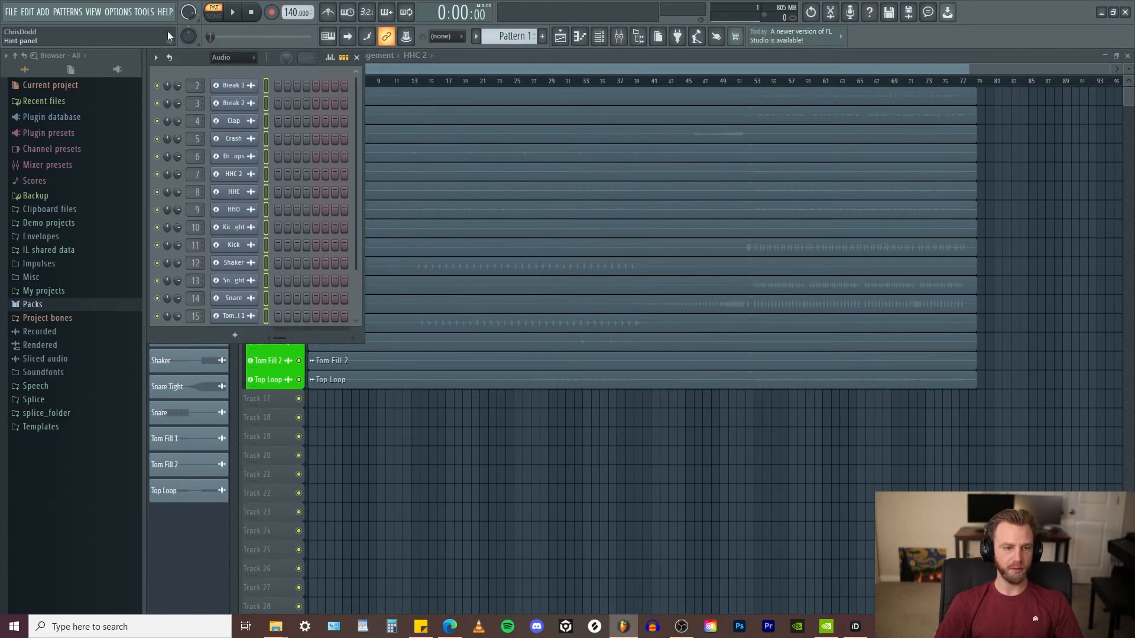
click(156, 58)
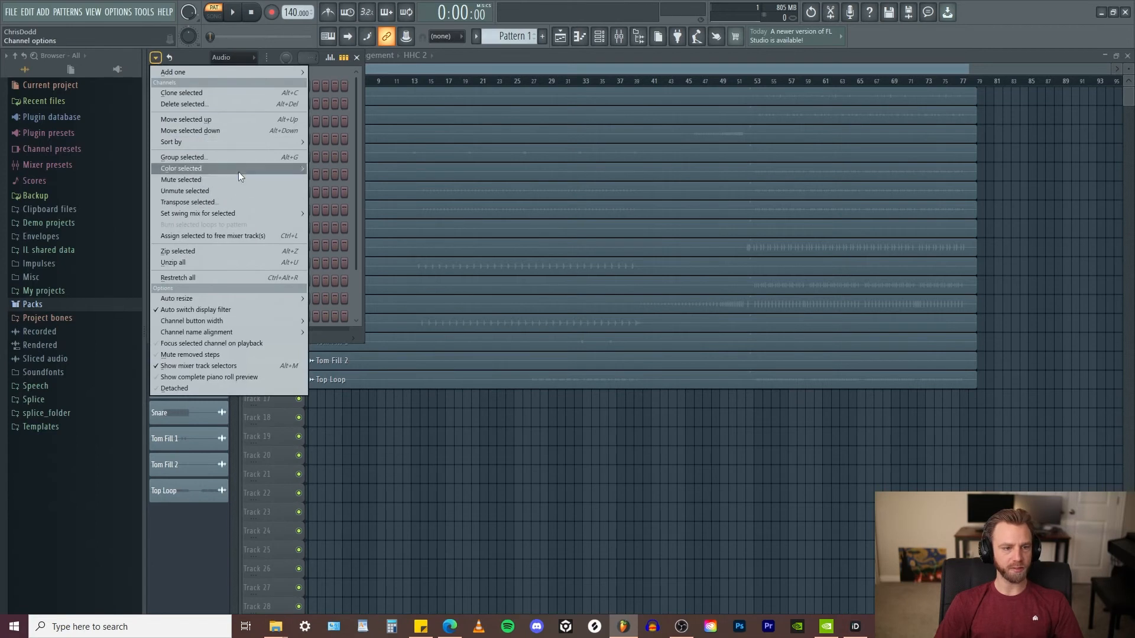
mouse_move(240, 172)
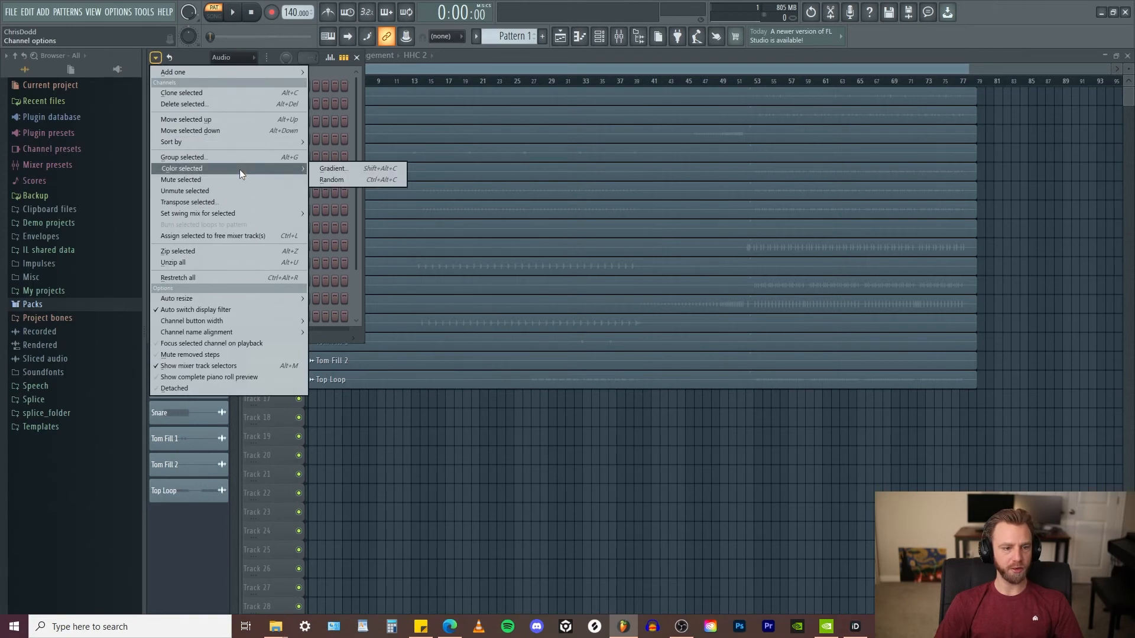
click(352, 168)
click(538, 326)
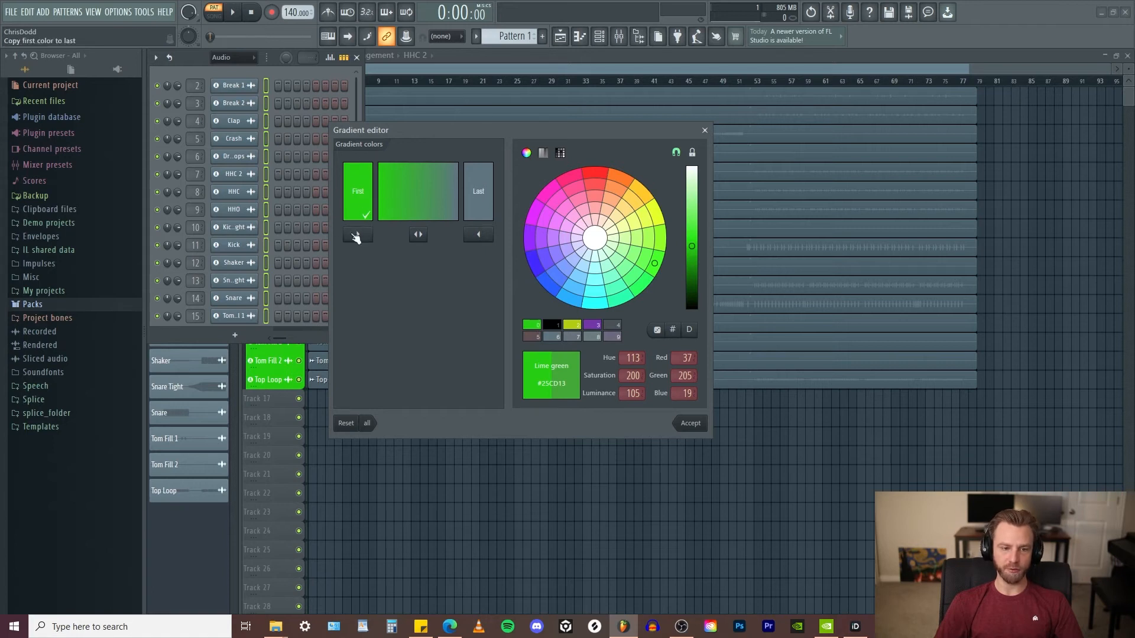
click(488, 198)
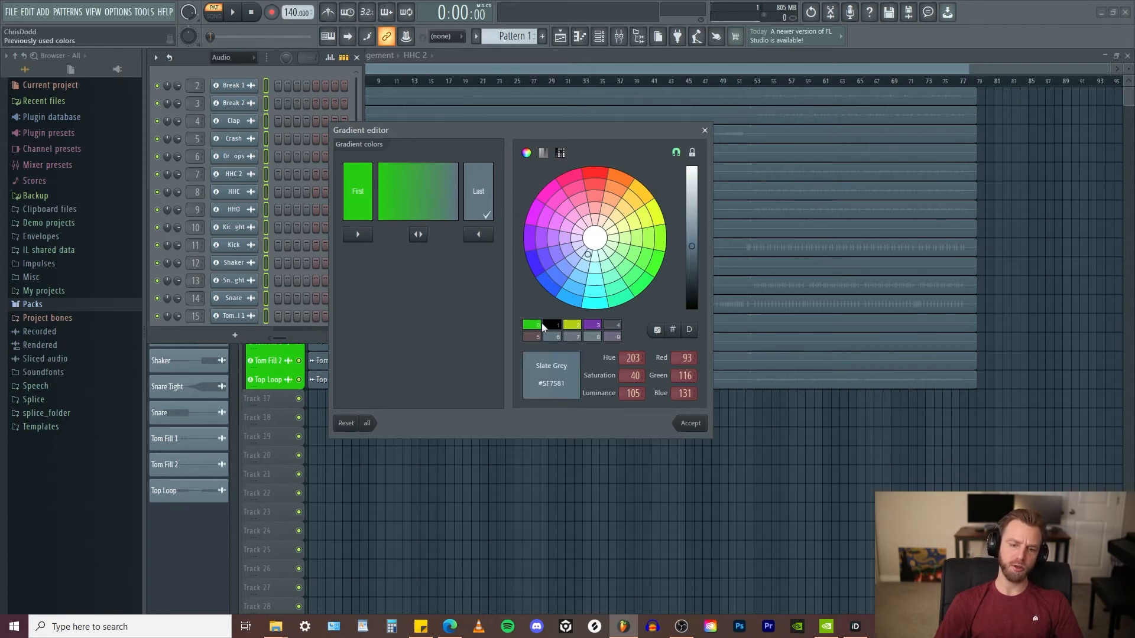
click(539, 326)
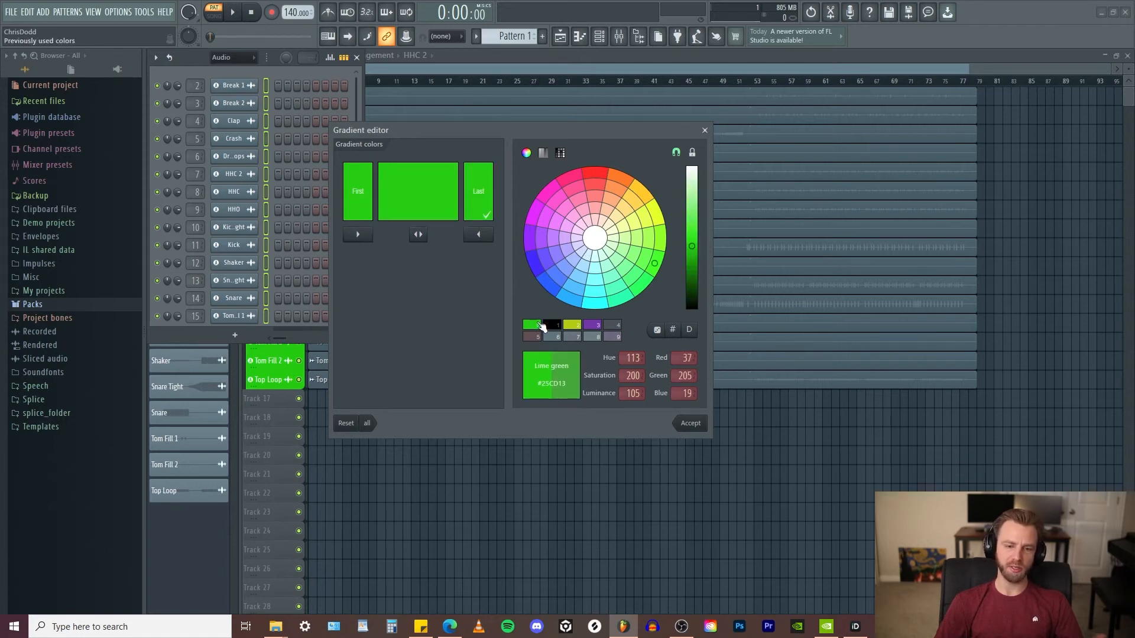
click(690, 423)
scroll(278, 172, down, 3)
scroll(286, 172, up, 3)
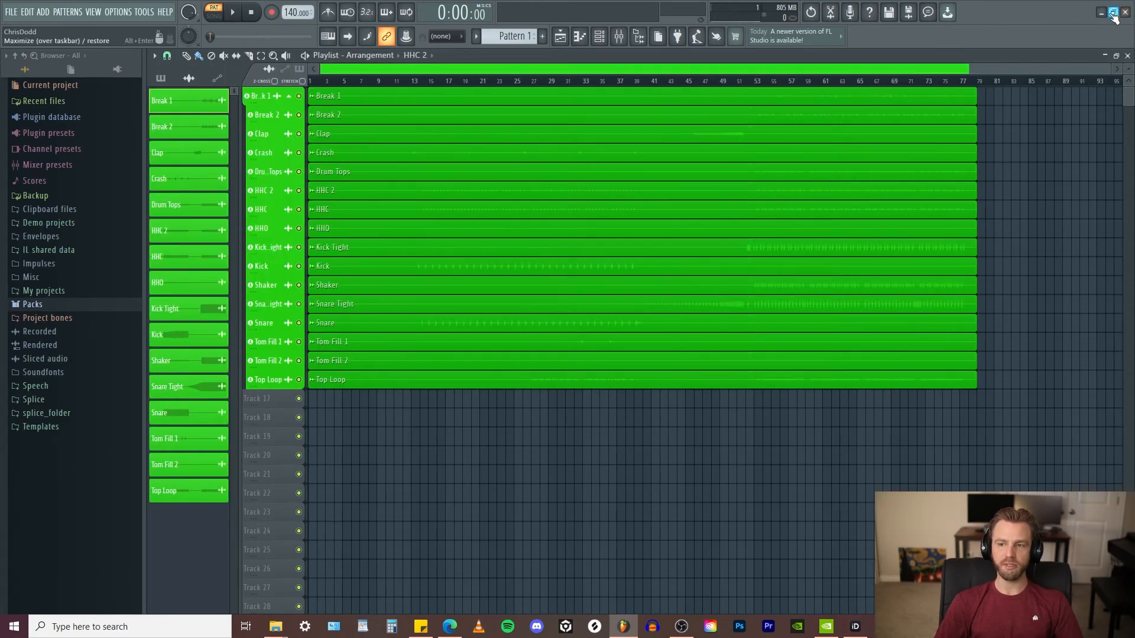
Step: Import all ten stems from the Bass_Synths folder inside Stem into the playlist as audio tracks below the drums
click(1113, 12)
click(275, 200)
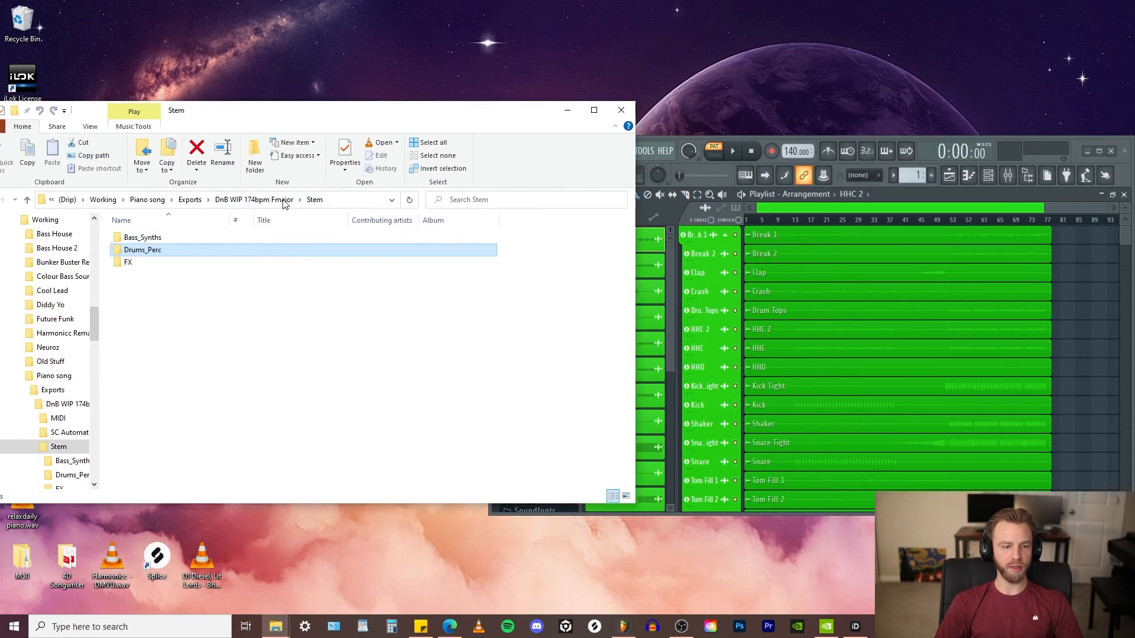
double_click(167, 237)
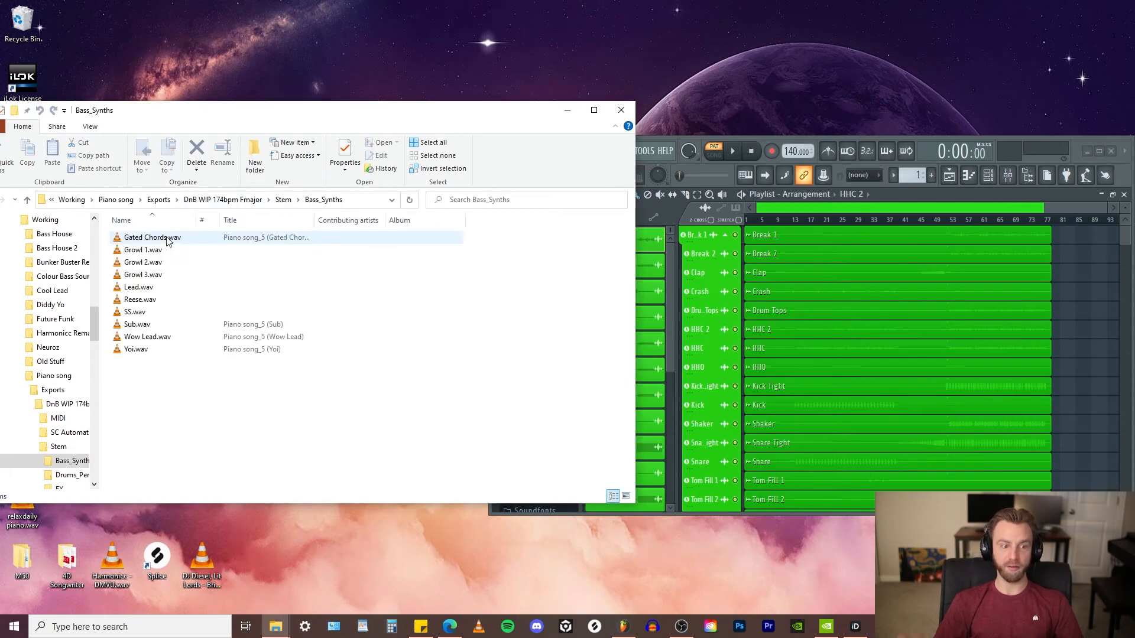
click(188, 238)
shift+click(153, 347)
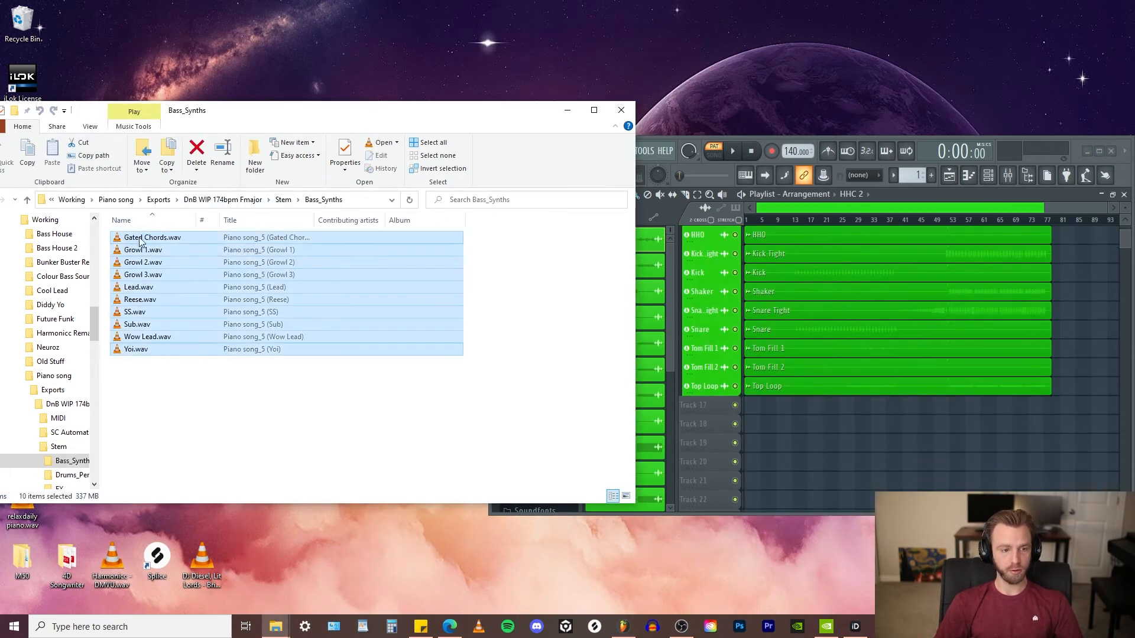
drag(142, 243, 724, 413)
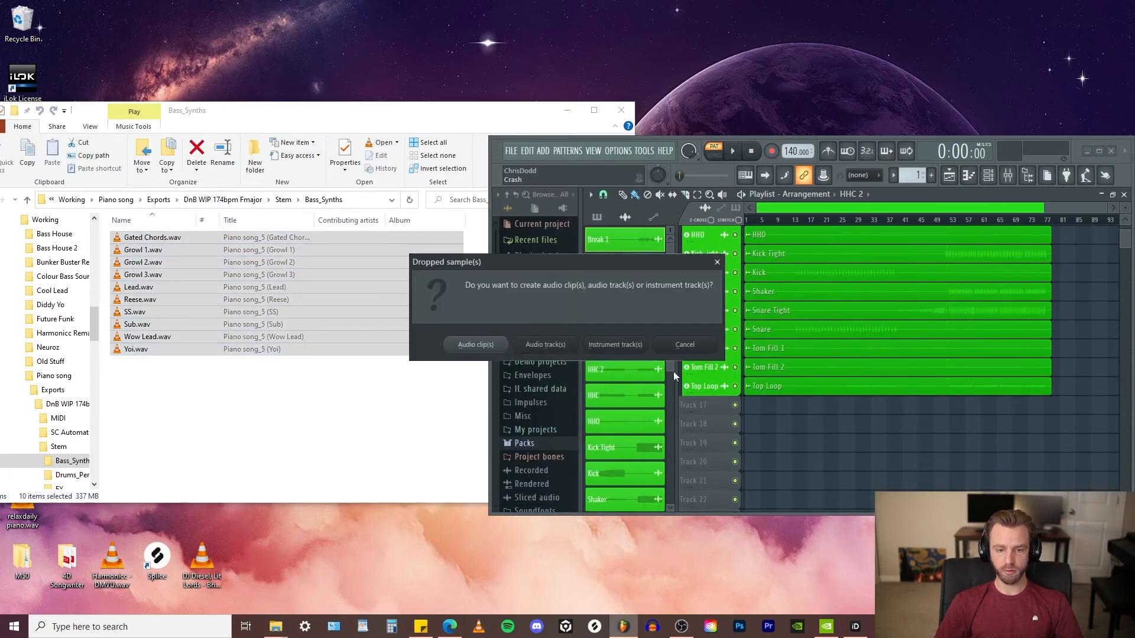
click(543, 343)
Step: Group the bass and synth tracks from Growl 1 down to Yoi under the Gated Chords track
click(1098, 151)
right_click(259, 300)
click(290, 415)
right_click(259, 321)
click(290, 435)
right_click(259, 340)
key(g)
right_click(259, 359)
key(g)
right_click(258, 378)
key(g)
right_click(258, 397)
key(g)
right_click(258, 416)
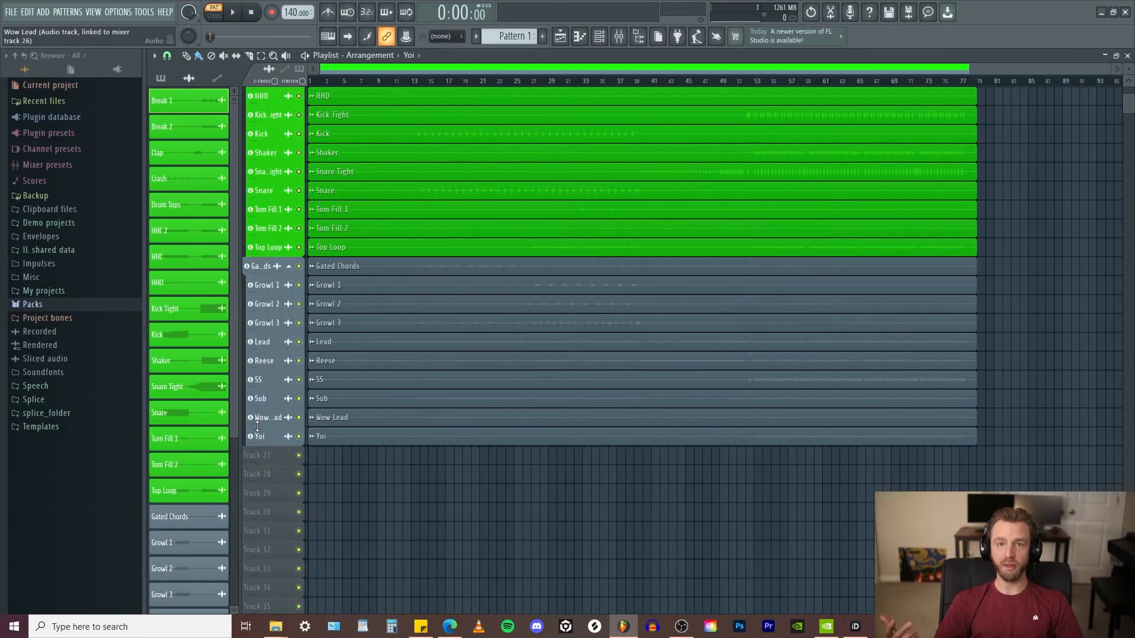
Step: Take the Yoi track out of its group and group it with the track above again
right_click(260, 439)
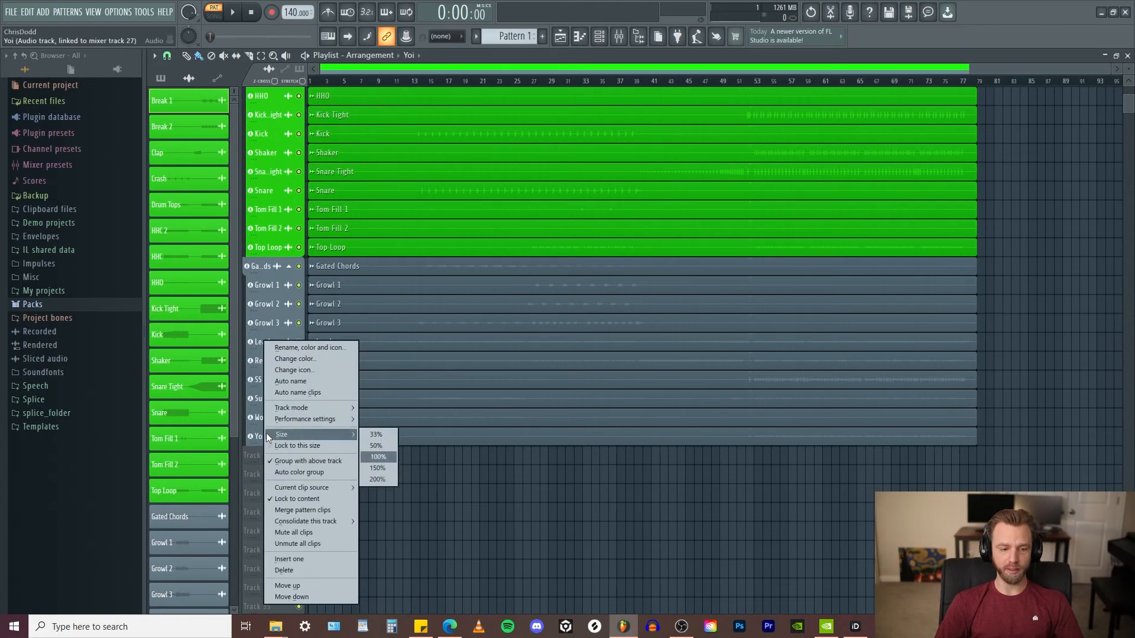
click(529, 491)
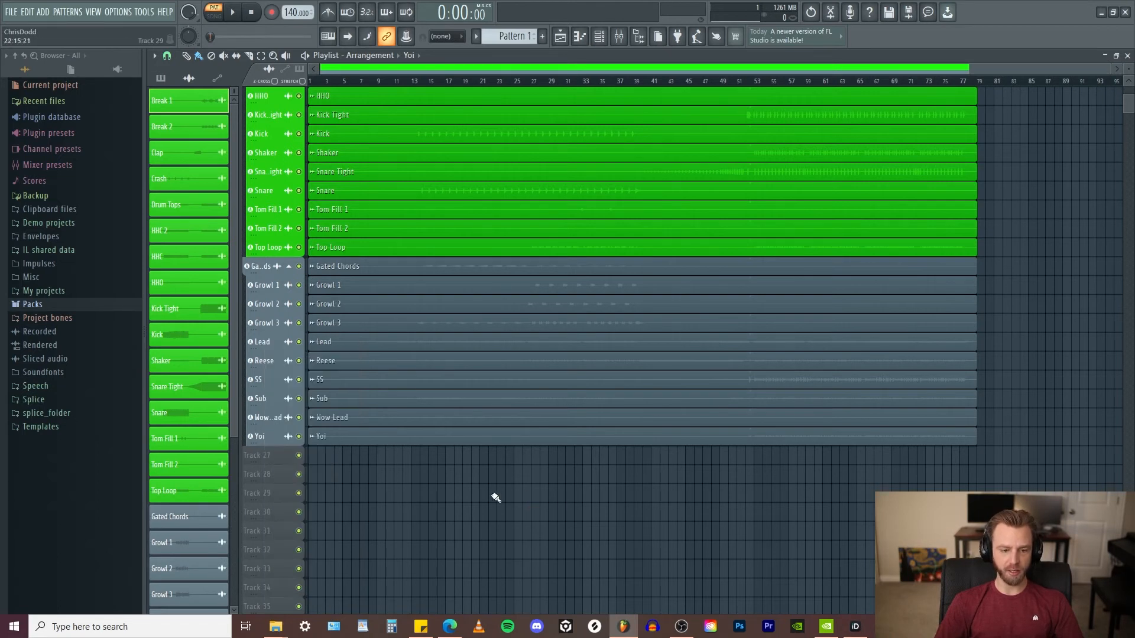
right_click(266, 441)
click(265, 438)
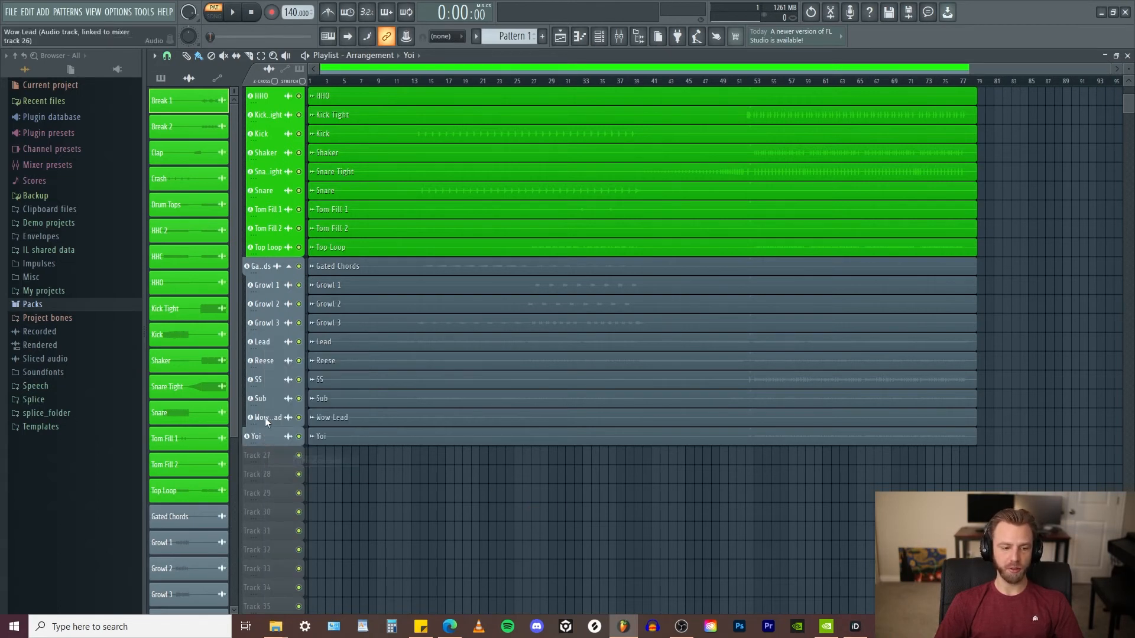
right_click(260, 436)
click(292, 461)
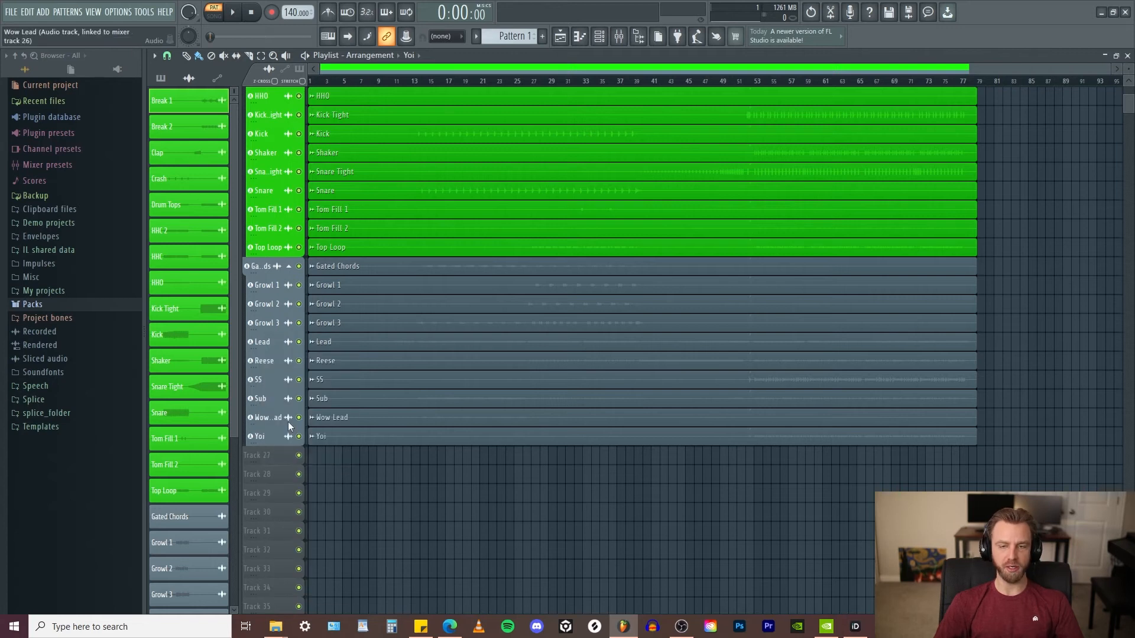
Step: Color the Gated Chords track group purple in the playlist
right_click(265, 260)
click(332, 321)
click(498, 535)
Step: Color the channel rack channels from Gated Chords down to Yoi purple
key(F6)
scroll(265, 178, down, 5)
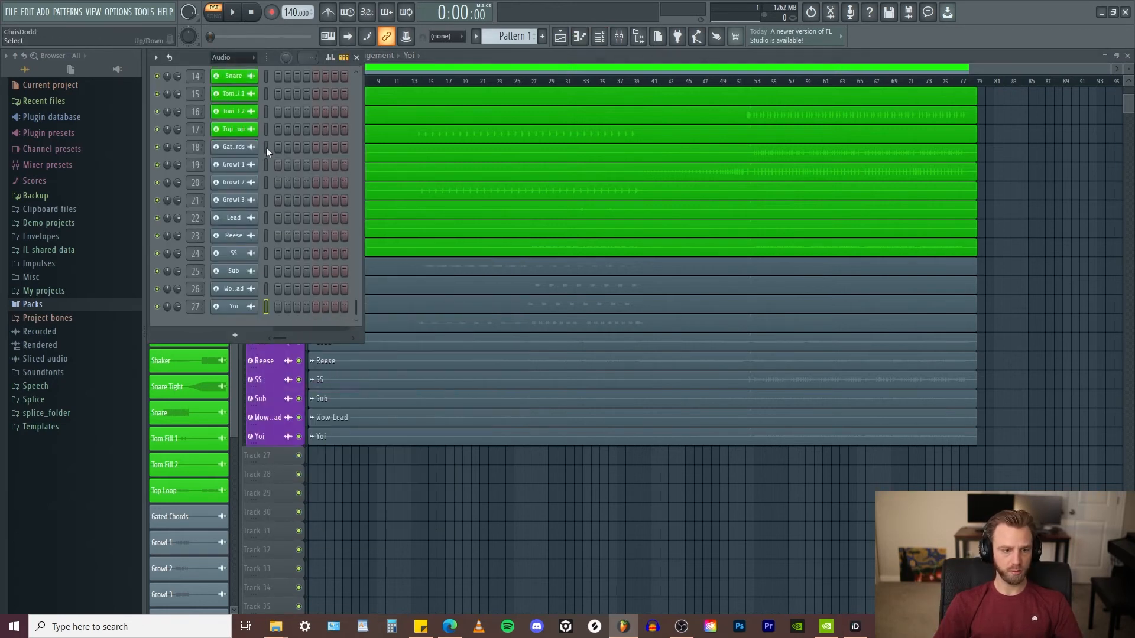
drag(266, 149, 266, 306)
click(156, 58)
mouse_move(248, 170)
click(336, 167)
click(516, 327)
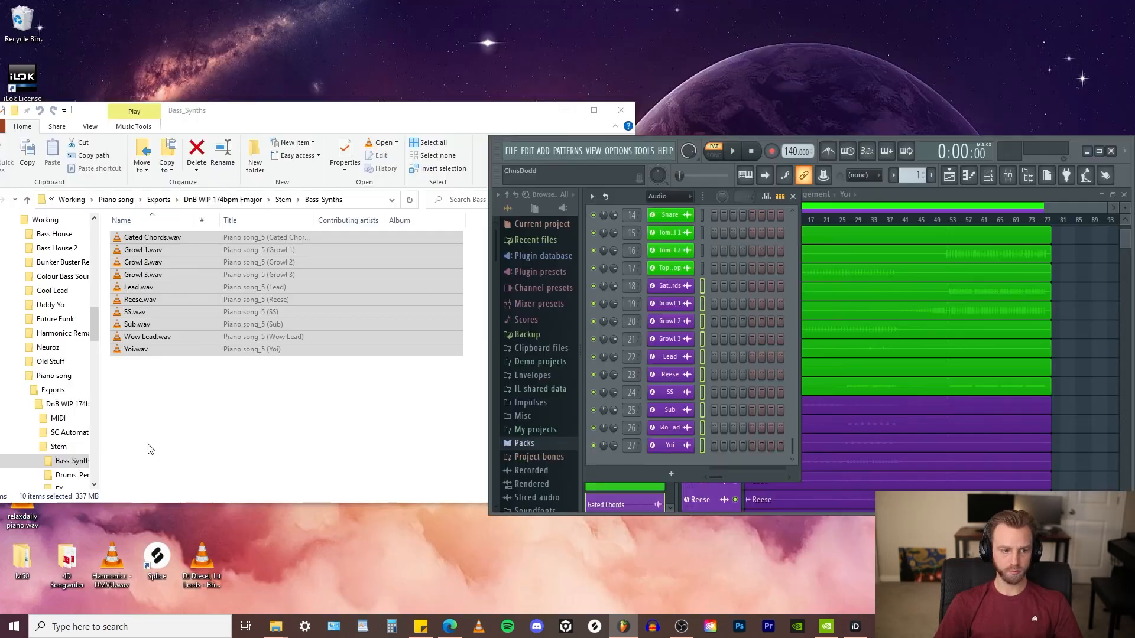
Step: Import the three stems from the FX folder (Downlift, Impact, WN Sweep) as audio tracks below the Yoi track
click(59, 474)
drag(142, 250, 703, 431)
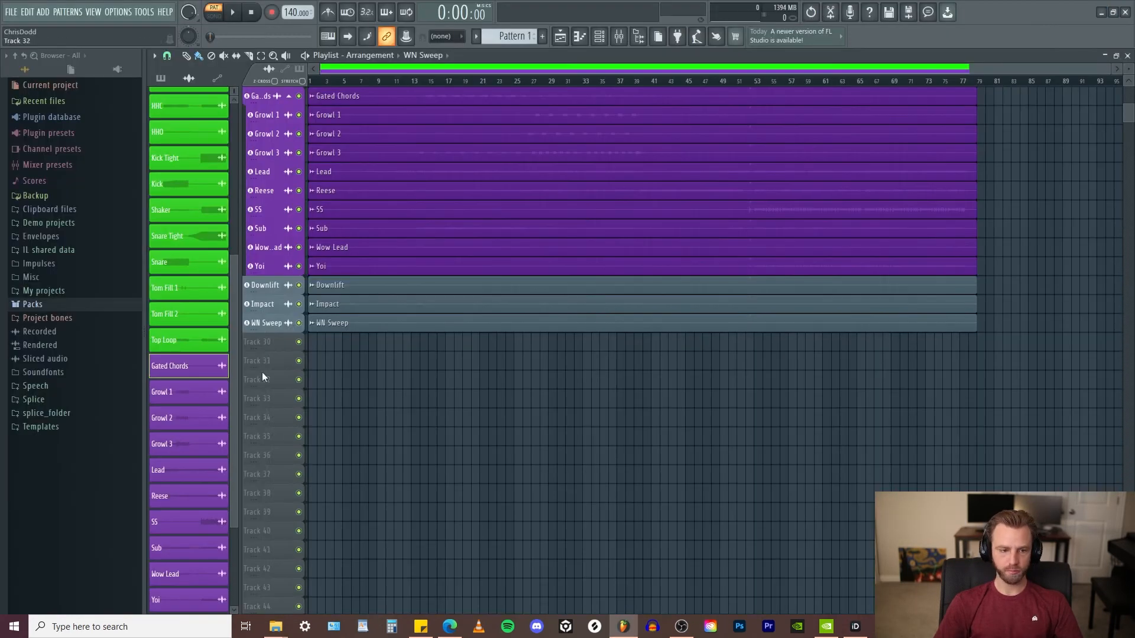
Step: Group the Impact and WN Sweep tracks under the Downlift track and color the group yellow-green in the playlist
right_click(263, 282)
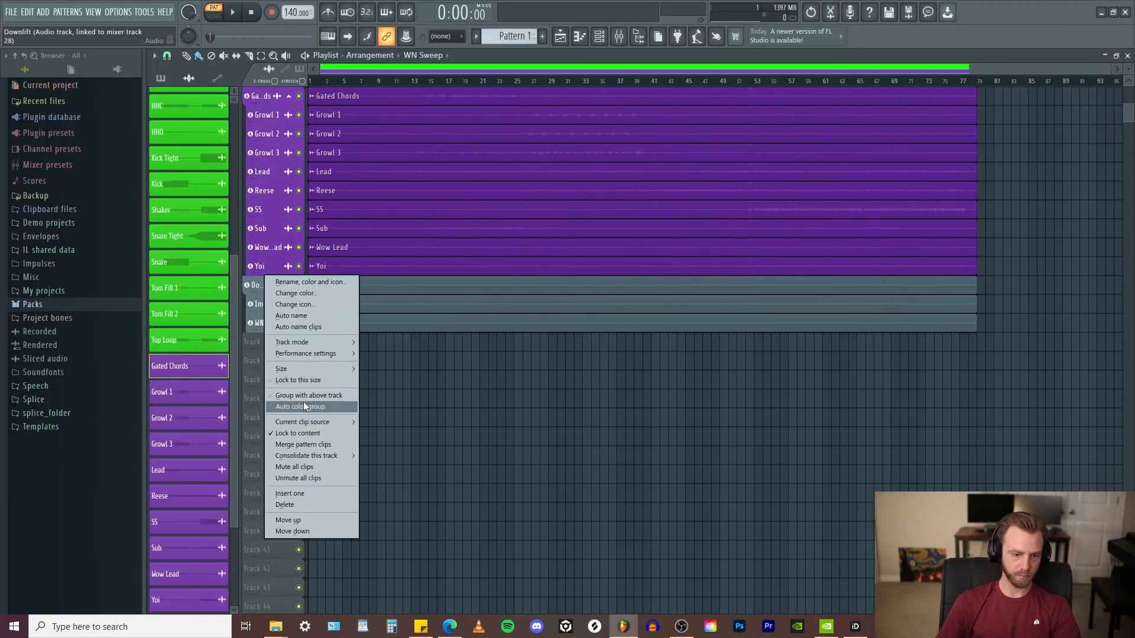
click(364, 461)
right_click(265, 281)
Step: Color the Downlift, Impact and WN Sweep channels yellow-green in the channel rack, then close the rack
key(F6)
scroll(266, 237, down, 5)
drag(266, 271, 266, 306)
click(156, 57)
click(336, 169)
click(507, 332)
click(666, 427)
scroll(680, 393, up, 3)
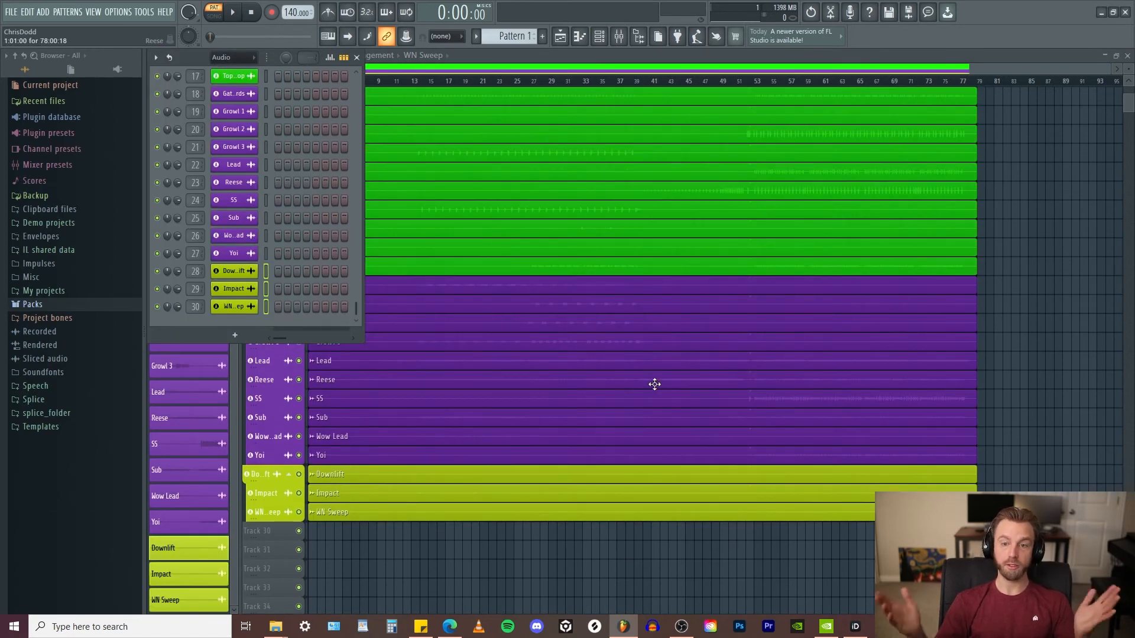
click(356, 57)
scroll(473, 357, up, 2)
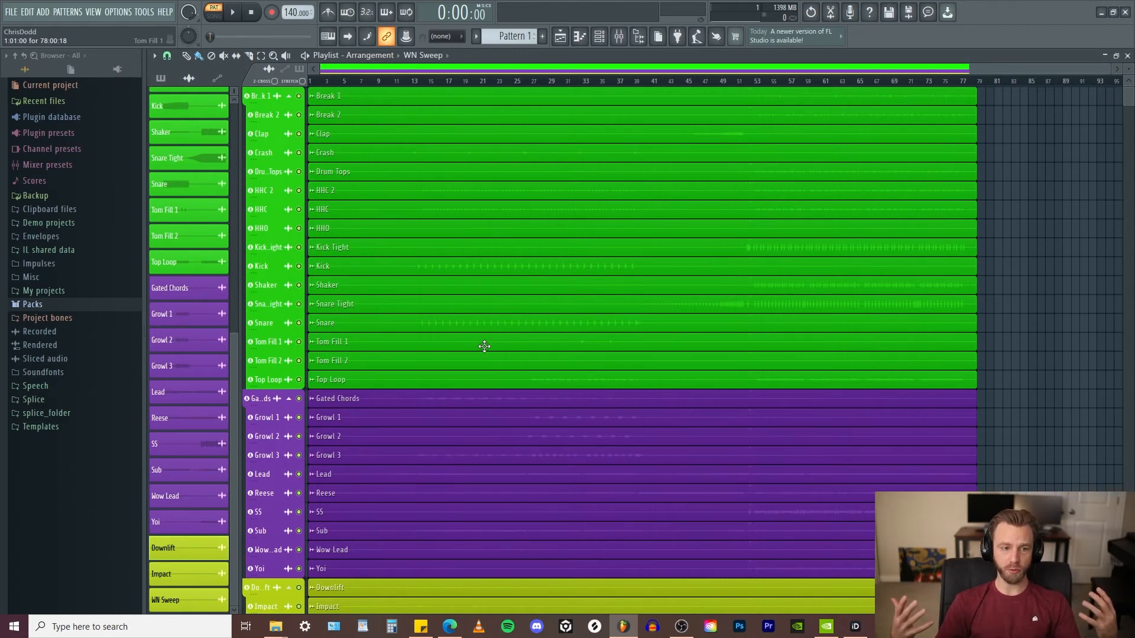
Step: Look over the color-coded drum, synth and FX tracks in the mixer
click(618, 37)
click(623, 36)
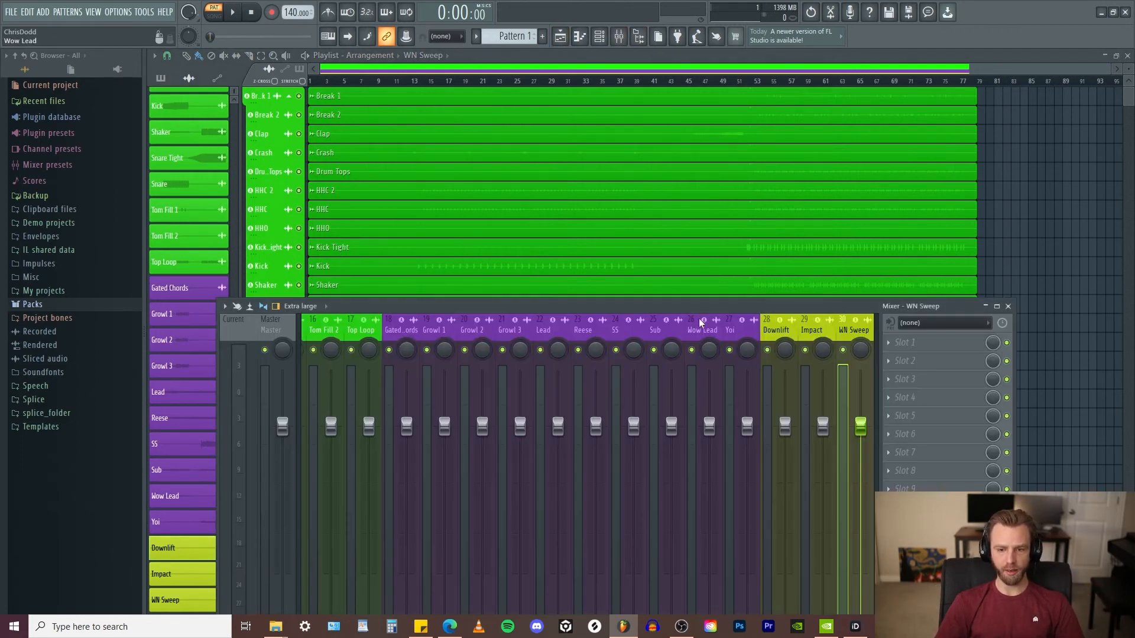
drag(698, 304, 680, 126)
scroll(602, 146, down, 4)
scroll(602, 142, up, 6)
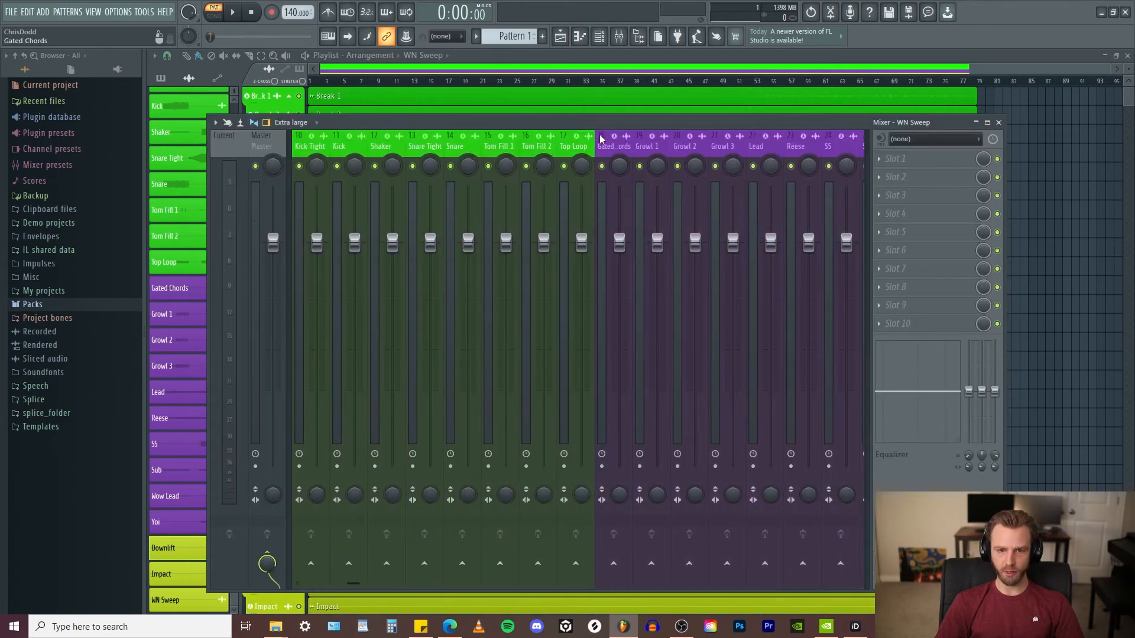
key(F9)
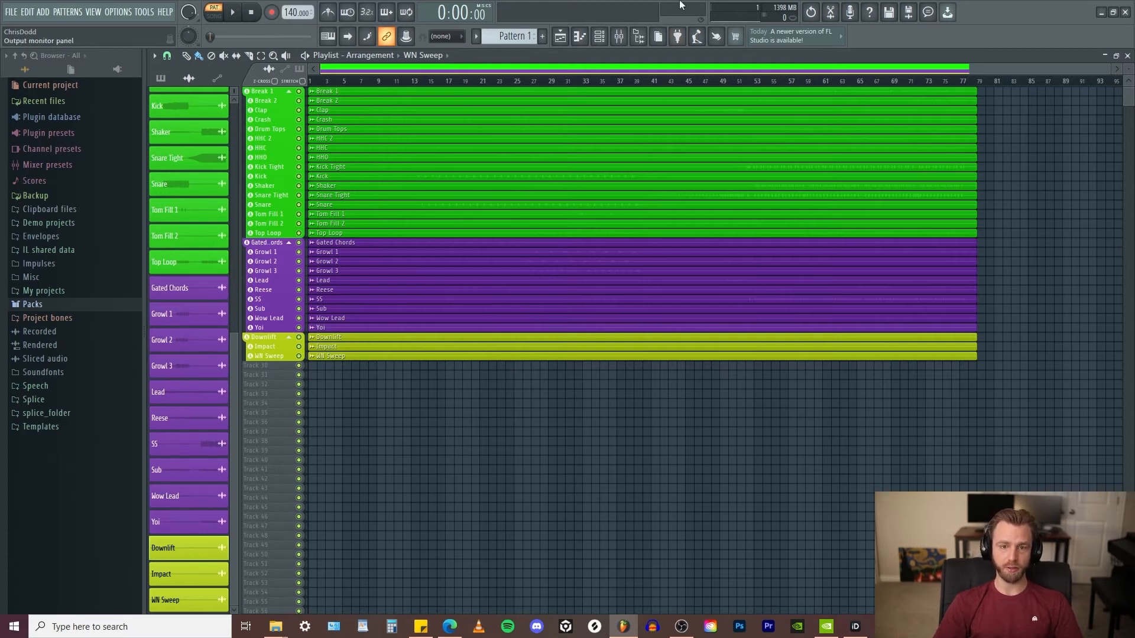
Step: Reopen the mixer and widen its window to fit more tracks, up to the empty inserts after WN Sweep
click(618, 36)
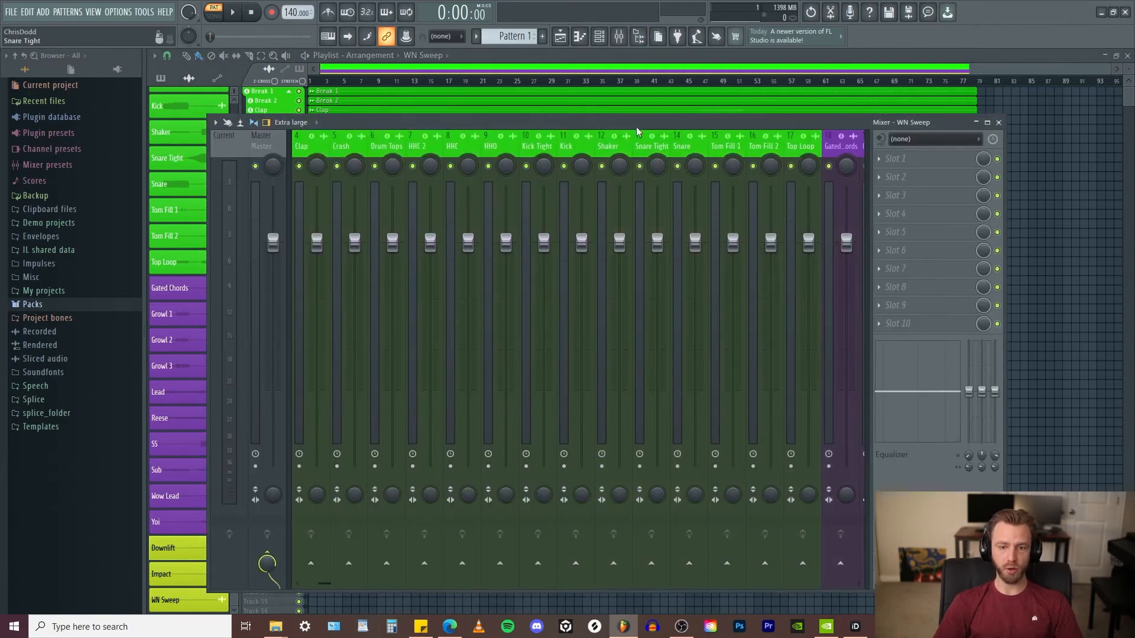
drag(637, 128, 590, 110)
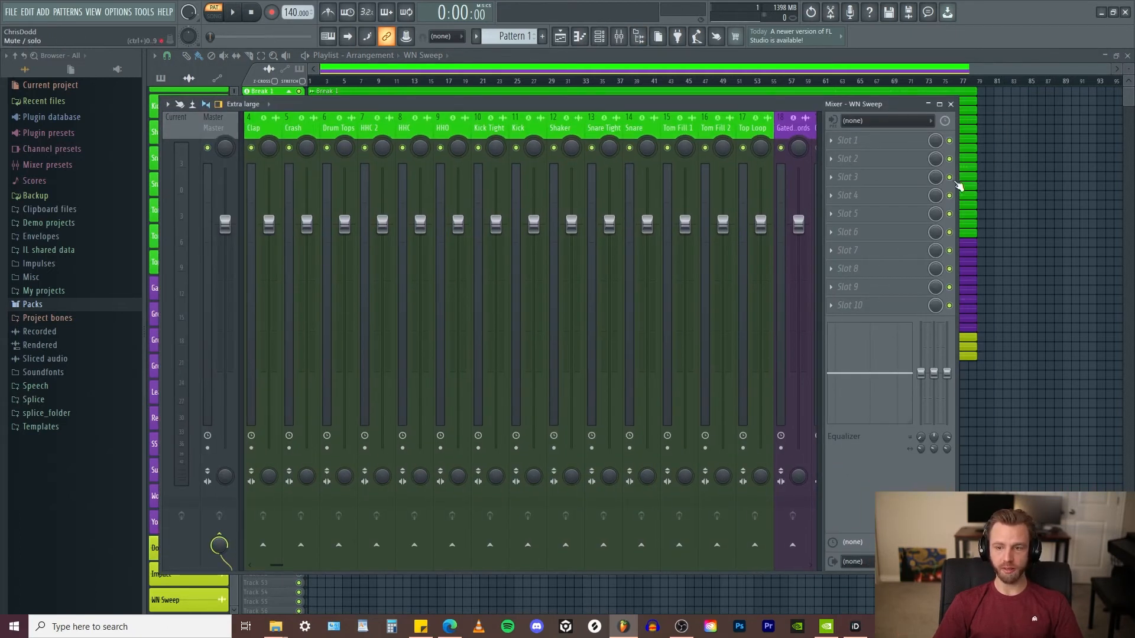
drag(955, 181, 1097, 169)
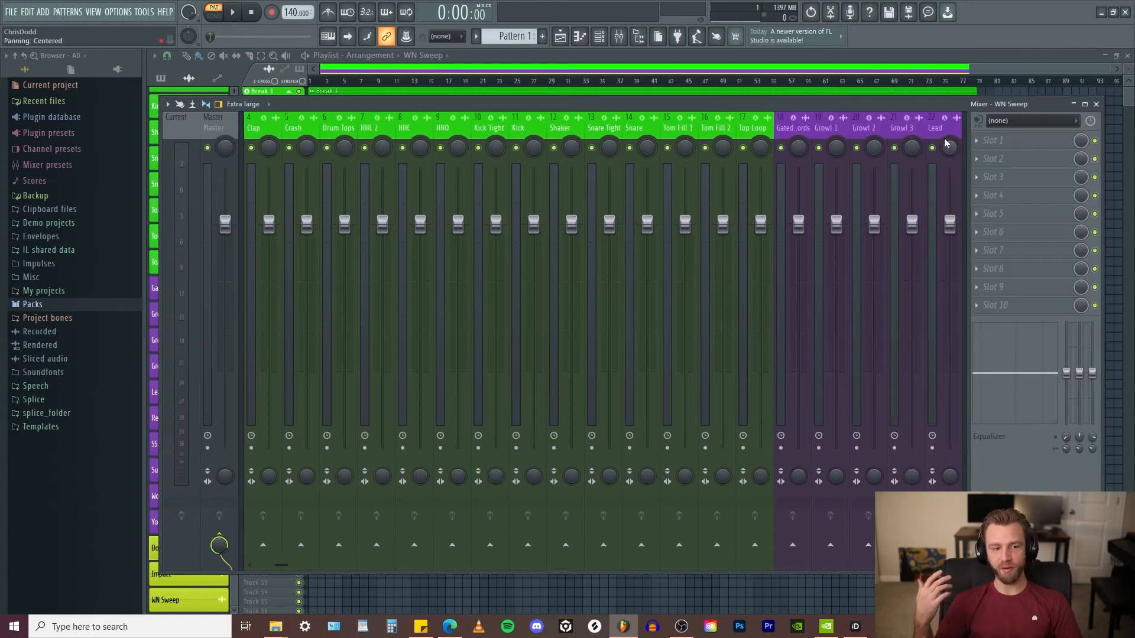
scroll(662, 118, right, 5)
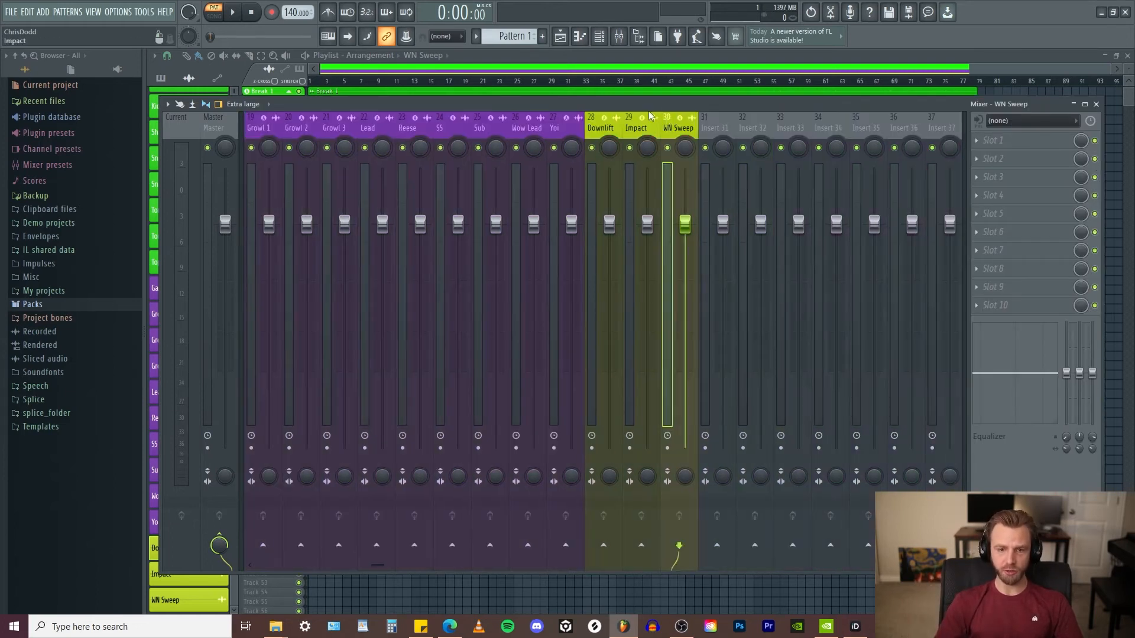
Step: Rename the first empty mixer insert after WN Sweep to SC and color it black
click(723, 125)
right_click(721, 125)
click(744, 127)
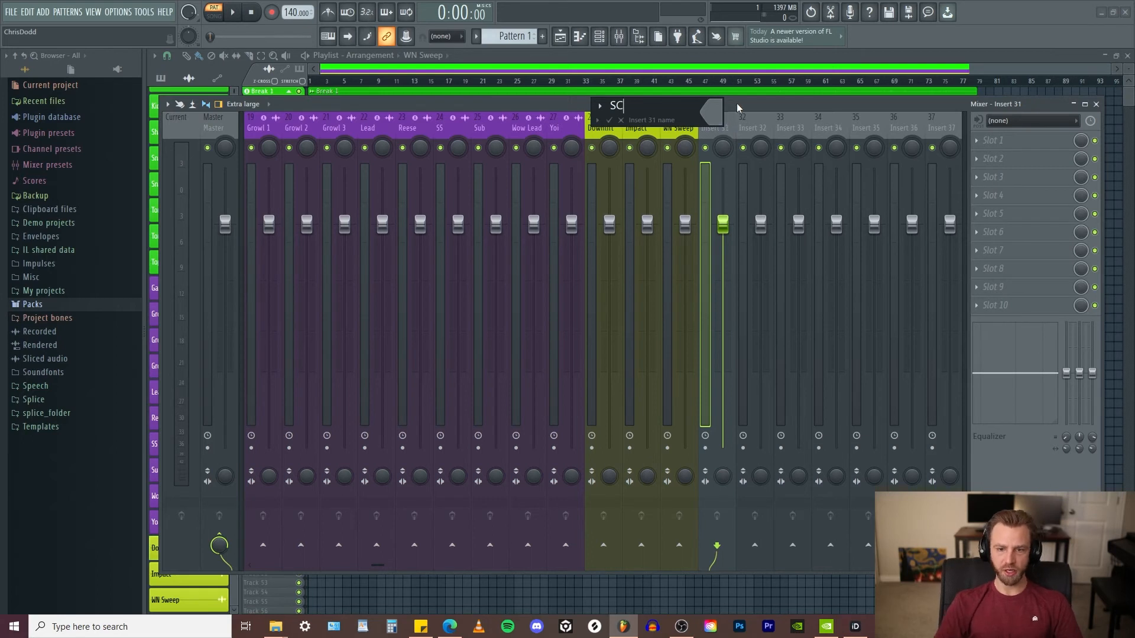
click(718, 117)
click(816, 306)
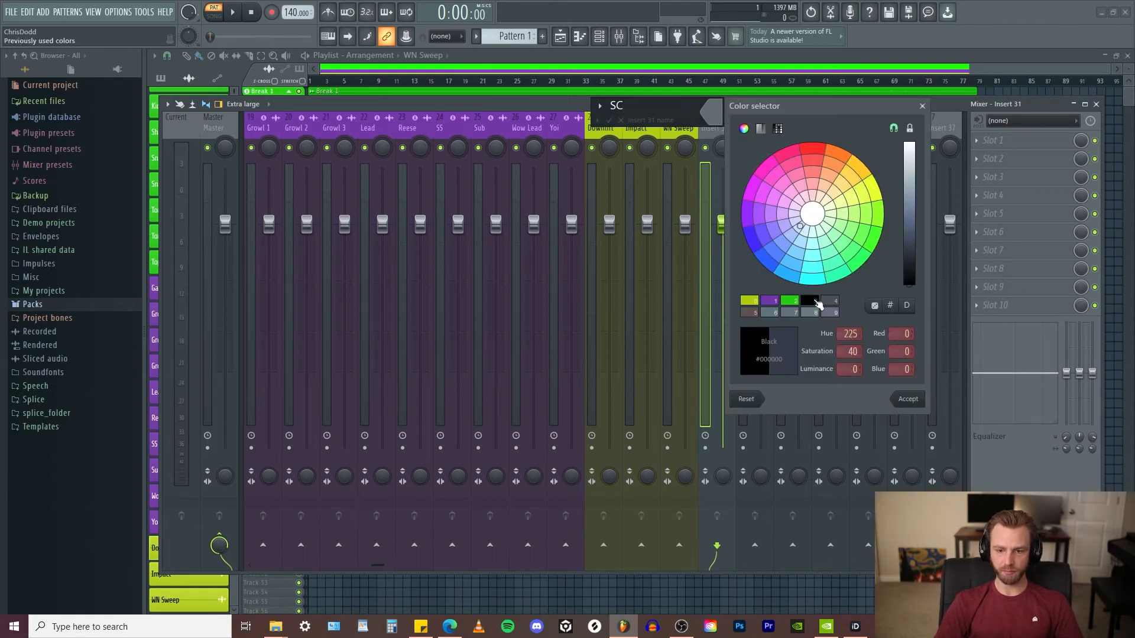
key(Return)
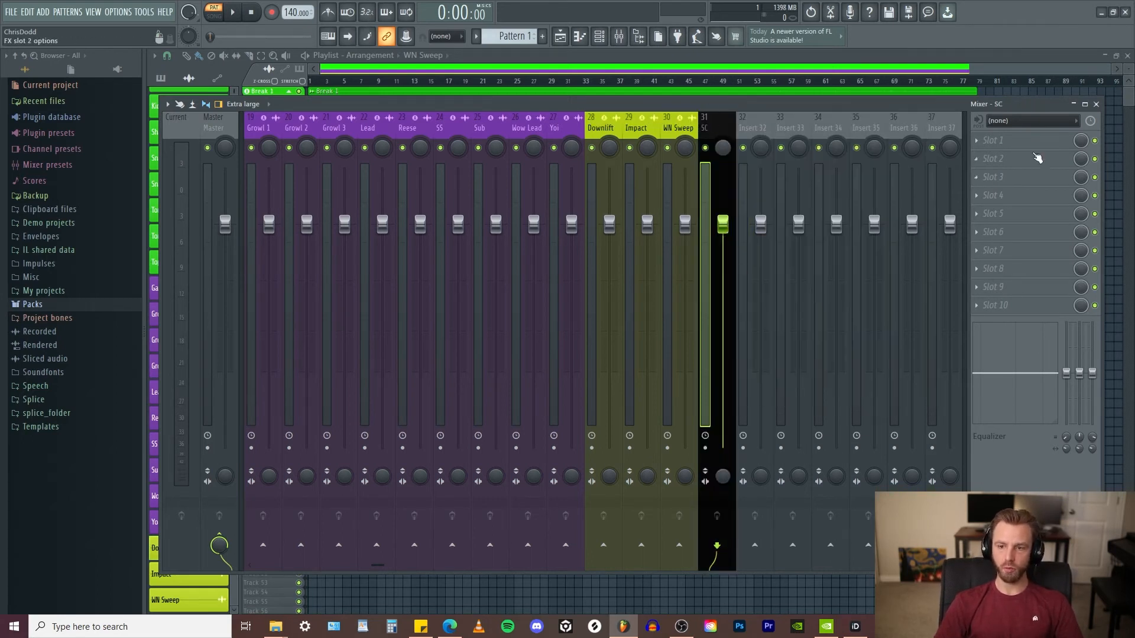
Step: Load Fruity Balance in the first effect slot of the SC mixer track
click(979, 142)
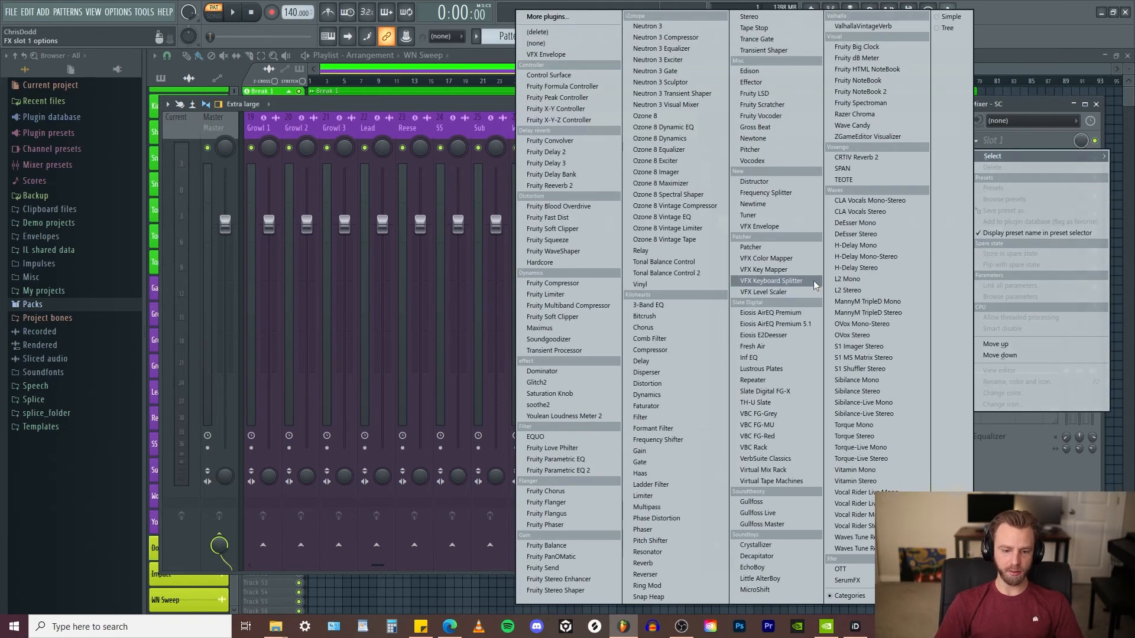
click(546, 545)
Step: Route all stem tracks except Kick Tight, Kick, Snare Tight and Snare to the SC mixer track only
scroll(644, 133, left, 3)
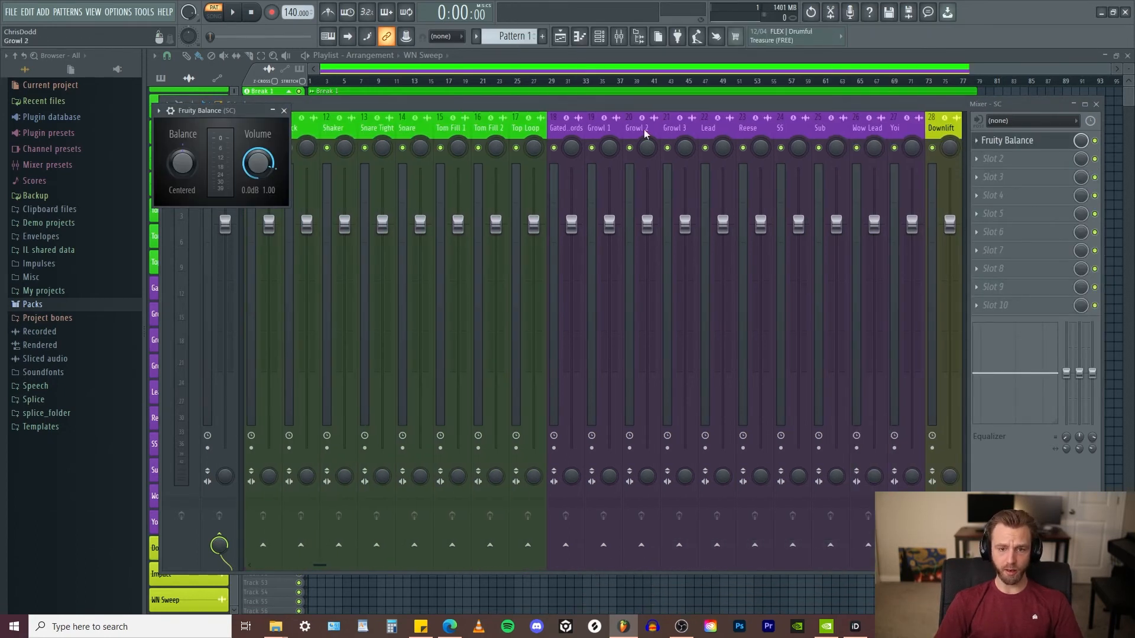
drag(561, 125, 842, 125)
scroll(842, 123, right, 11)
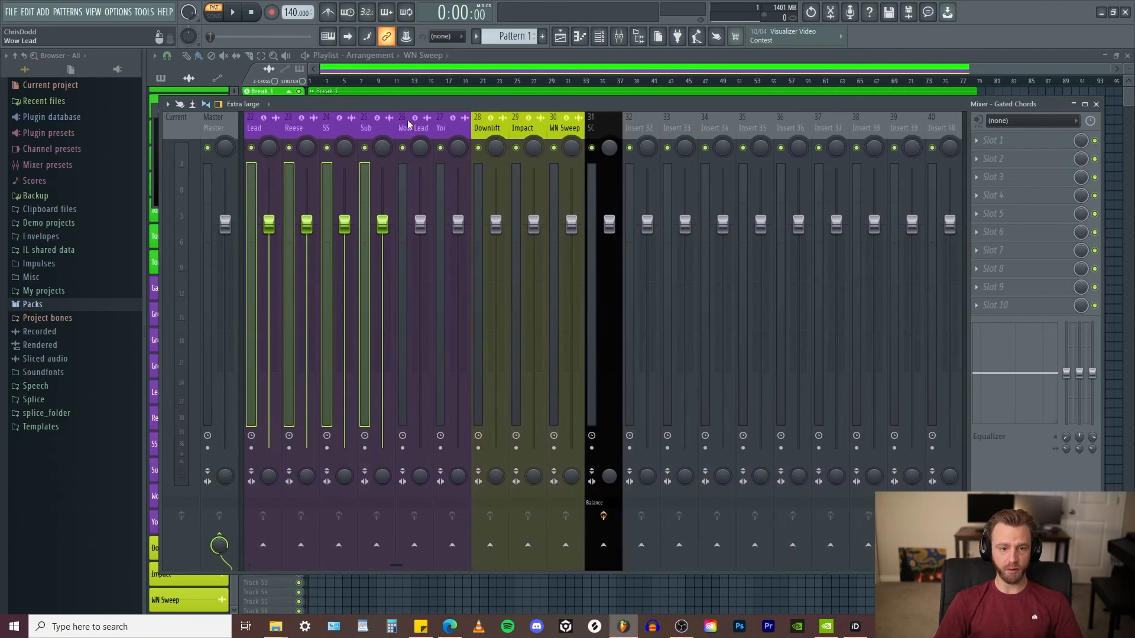
drag(410, 125, 563, 124)
scroll(453, 133, left, 4)
scroll(451, 139, right, 6)
scroll(451, 123, left, 4)
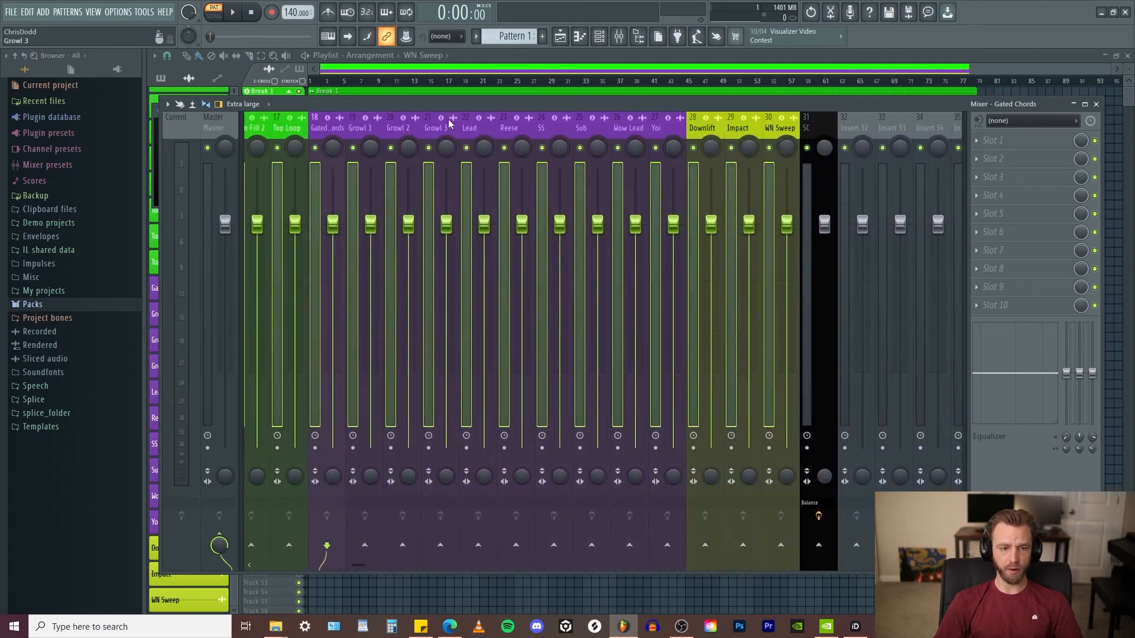
scroll(450, 123, right, 1)
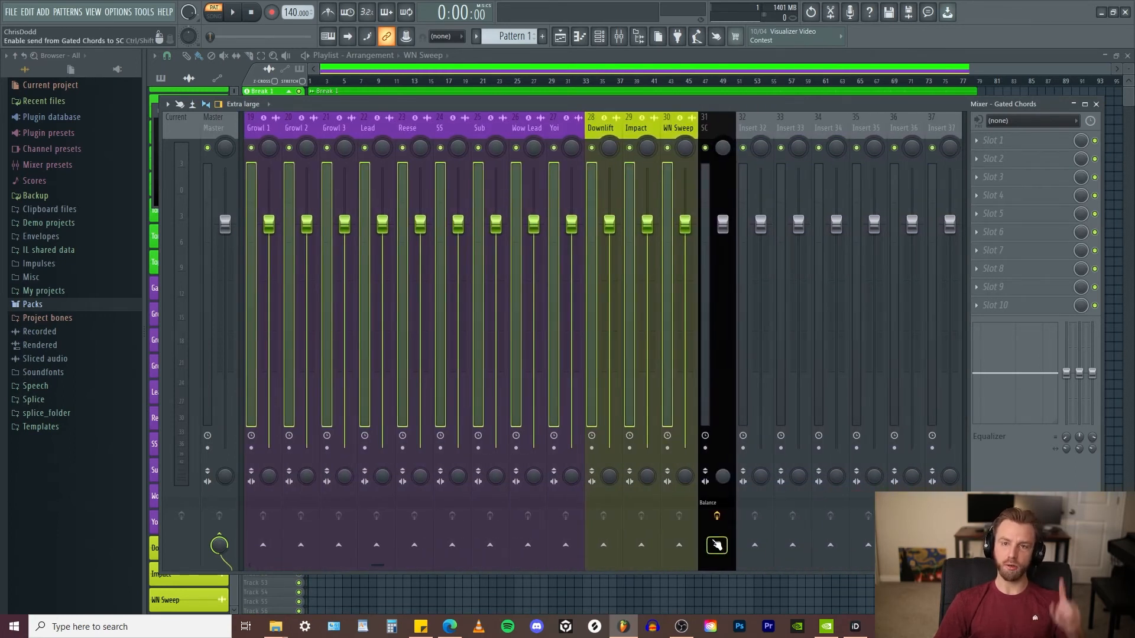
right_click(718, 547)
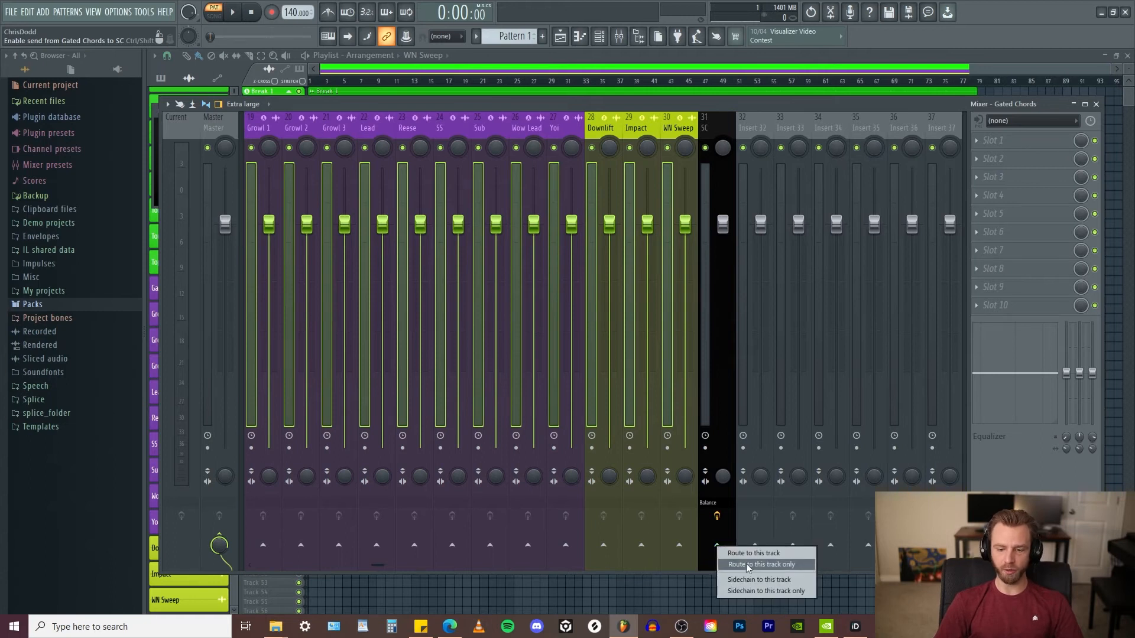
click(790, 567)
scroll(536, 118, left, 6)
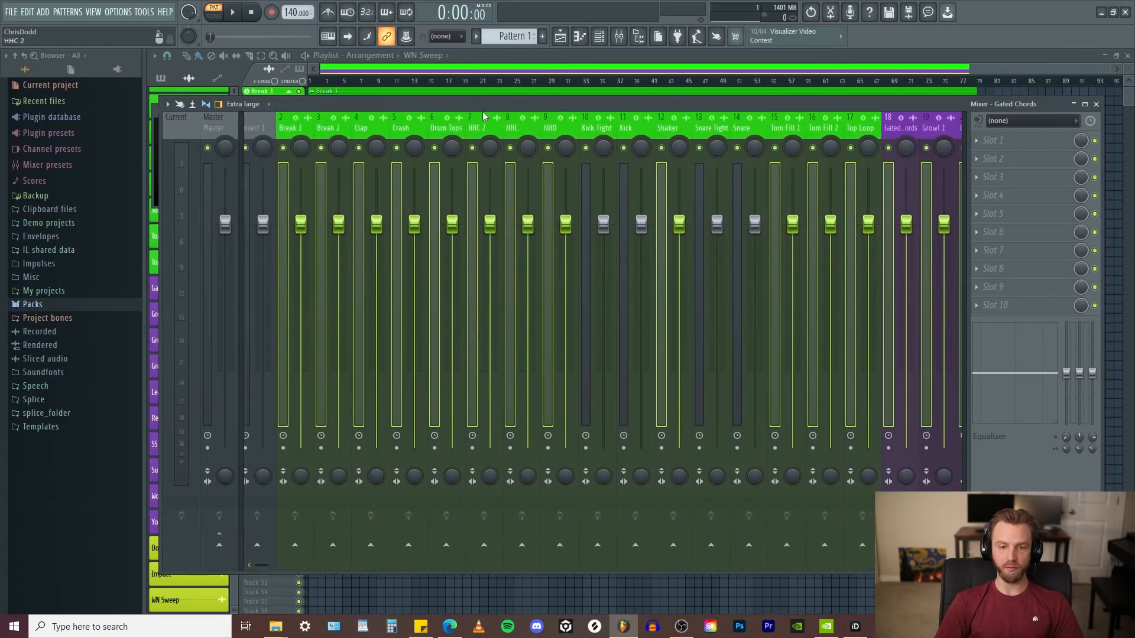
scroll(536, 117, right, 6)
Step: Select the SC mixer track and mark a time range of about three bars starting near bar 13 in the playlist
click(833, 129)
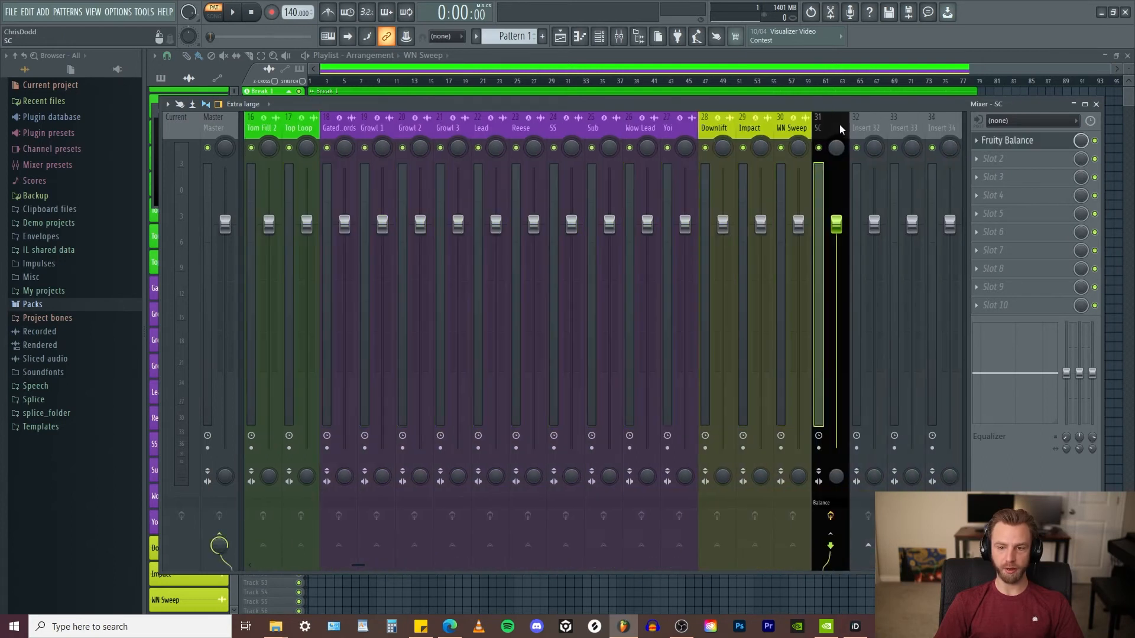
drag(895, 107, 835, 344)
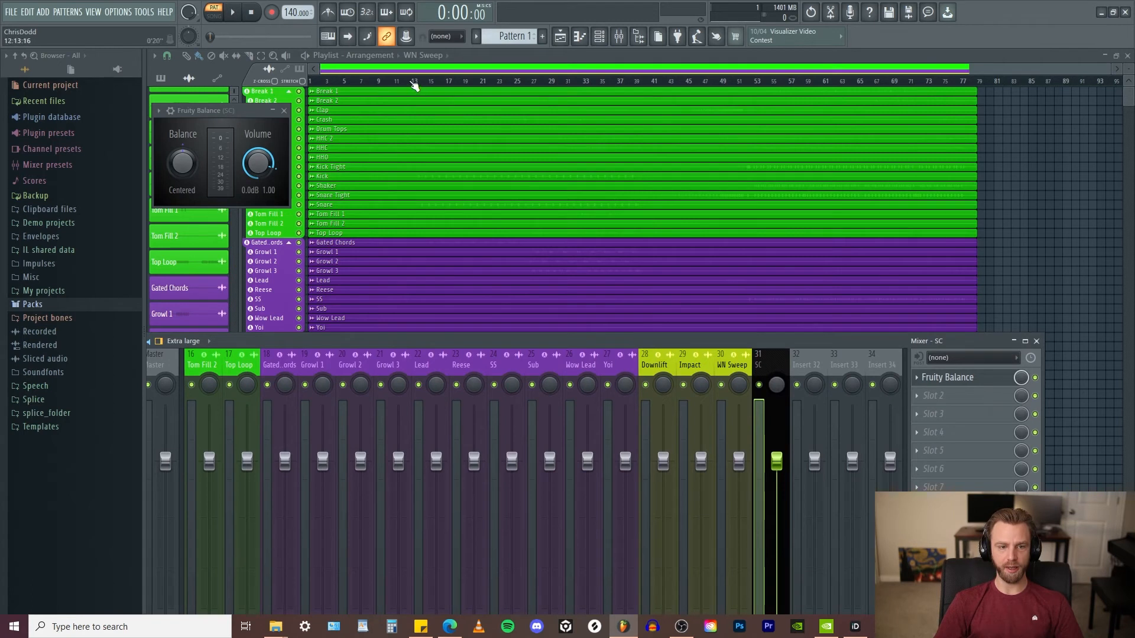
drag(412, 84, 453, 90)
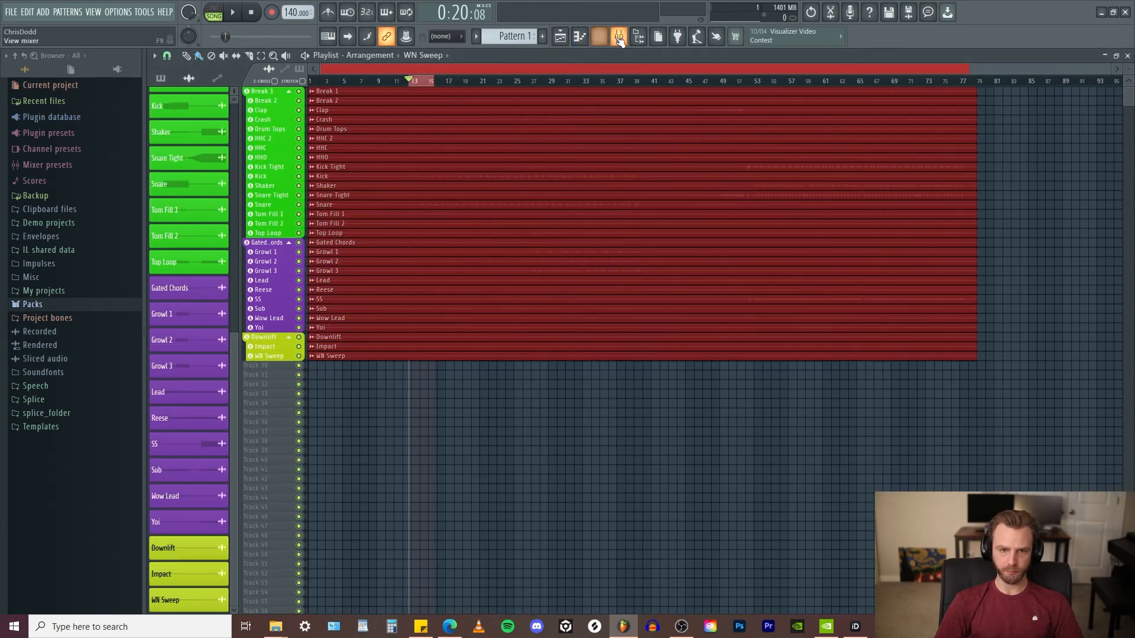
Step: Create an automation clip for the volume of Fruity Balance on the SC mixer track
click(619, 36)
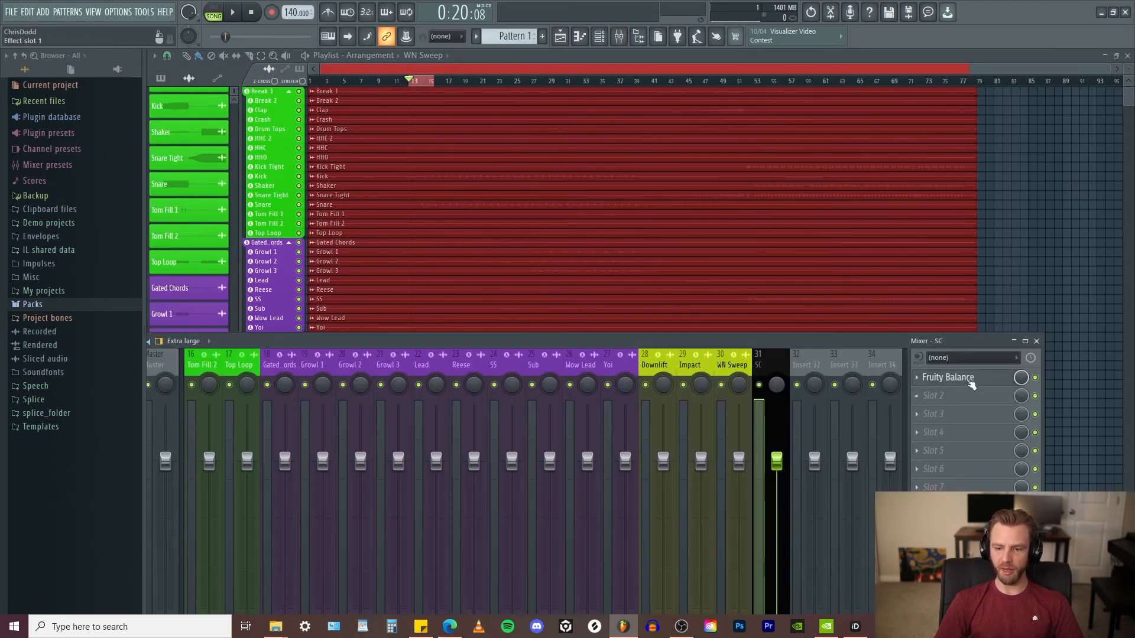
click(976, 383)
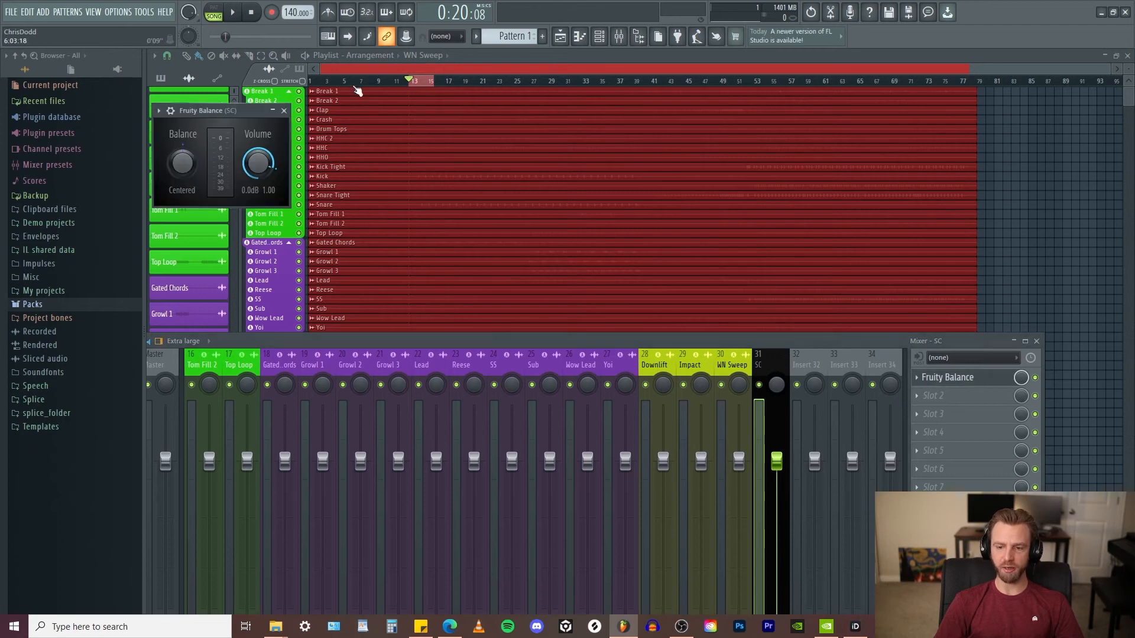
drag(225, 109, 820, 106)
right_click(851, 156)
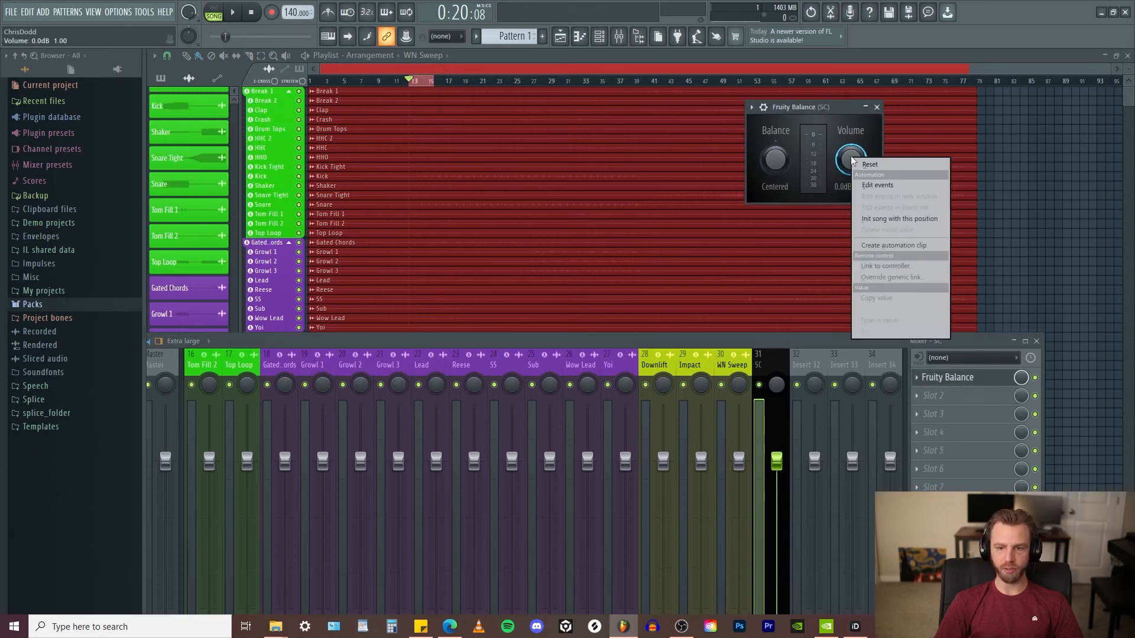
click(860, 158)
click(877, 108)
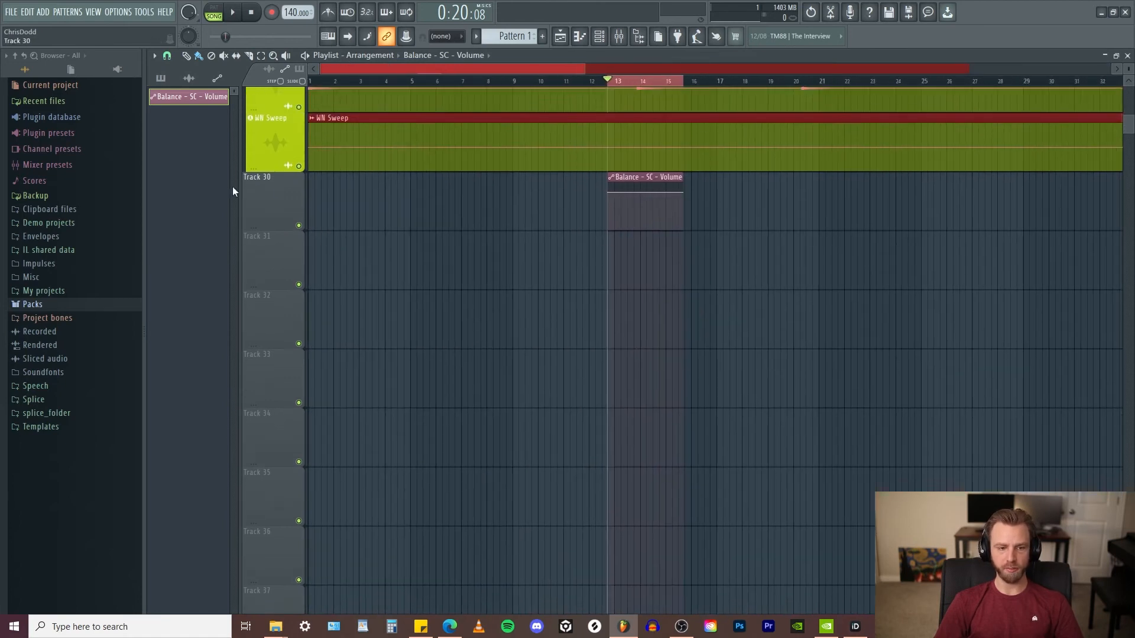
Step: Rename the playlist track holding the volume automation clip to SC and color it black
double_click(279, 198)
text(SC)
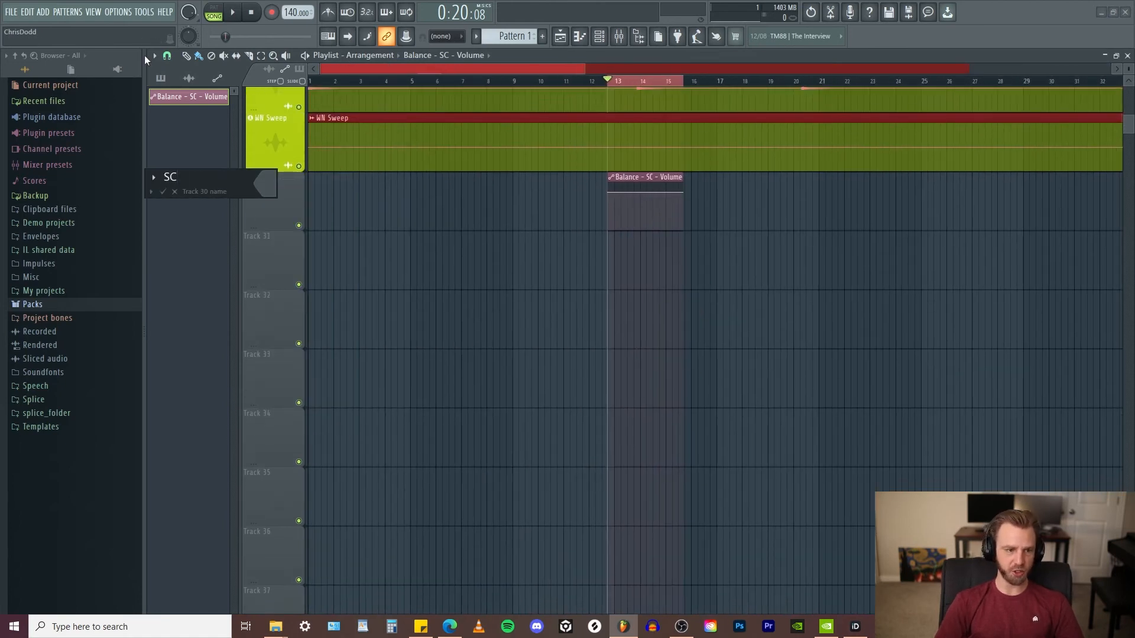
click(271, 186)
click(309, 374)
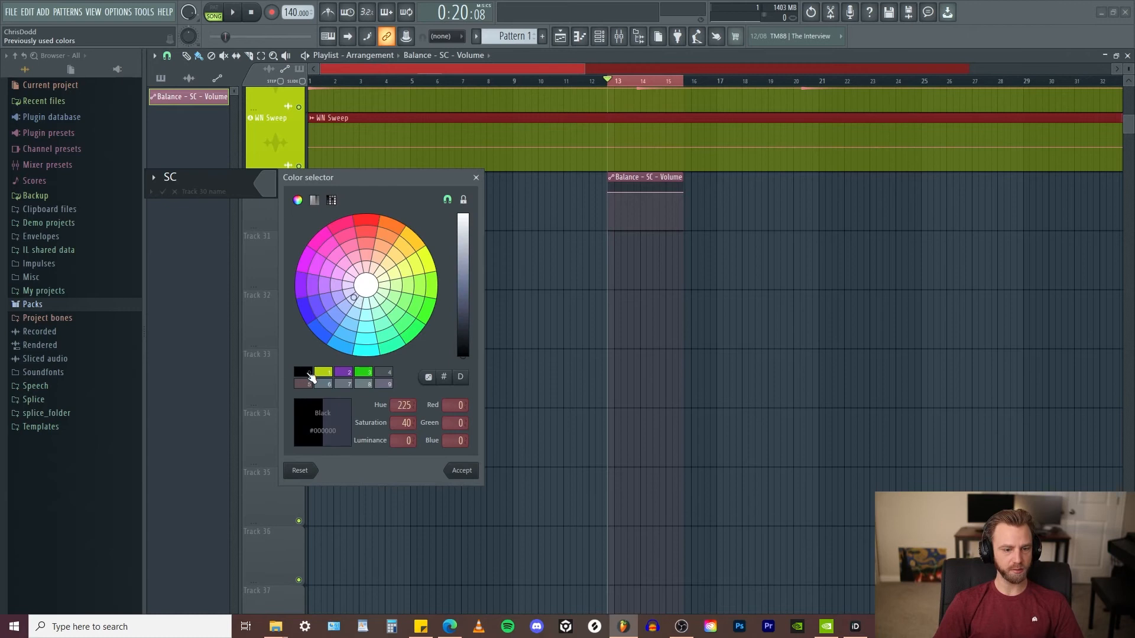
key(Return)
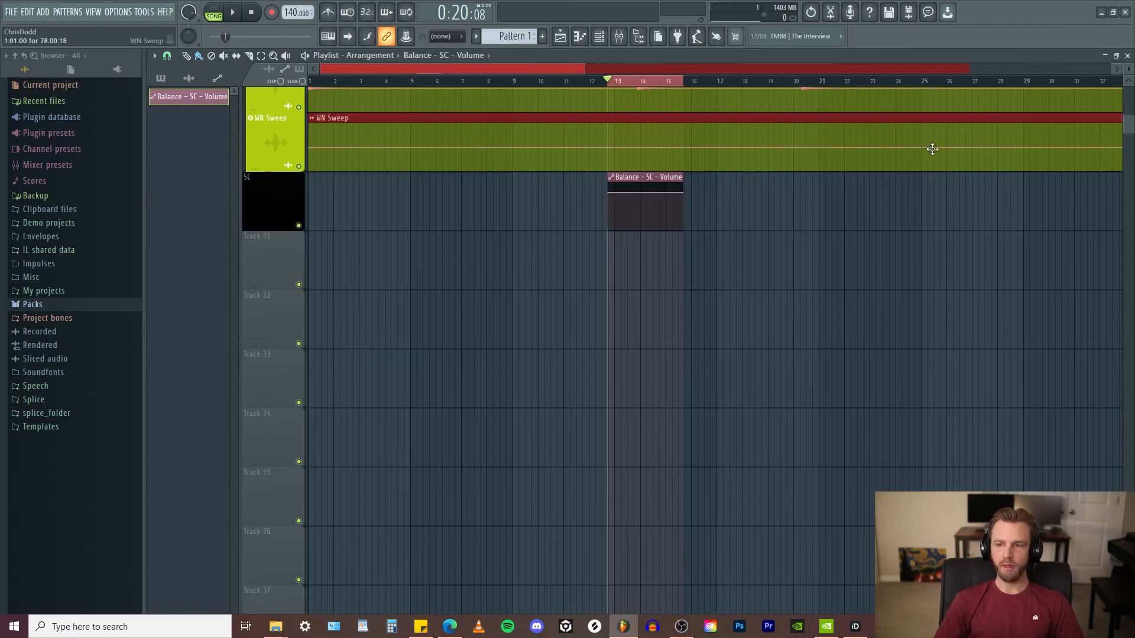
Step: Load SC Automation.fst from the project's SC Automation export folder onto the volume automation clip on the SC playlist track
click(1113, 12)
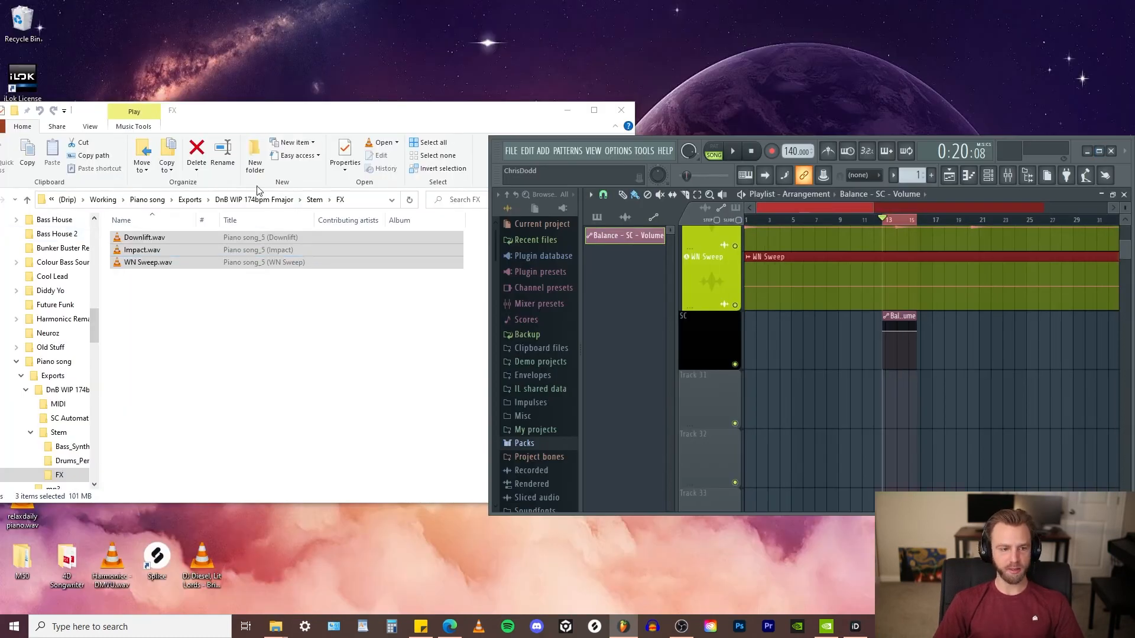
click(281, 202)
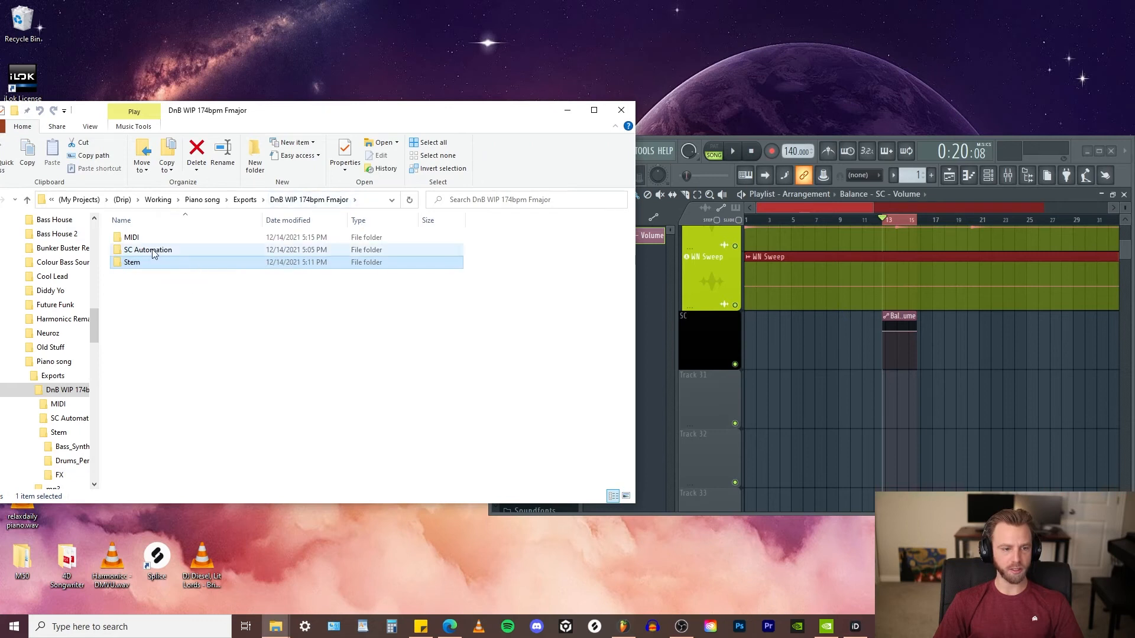
double_click(156, 250)
drag(154, 239, 892, 338)
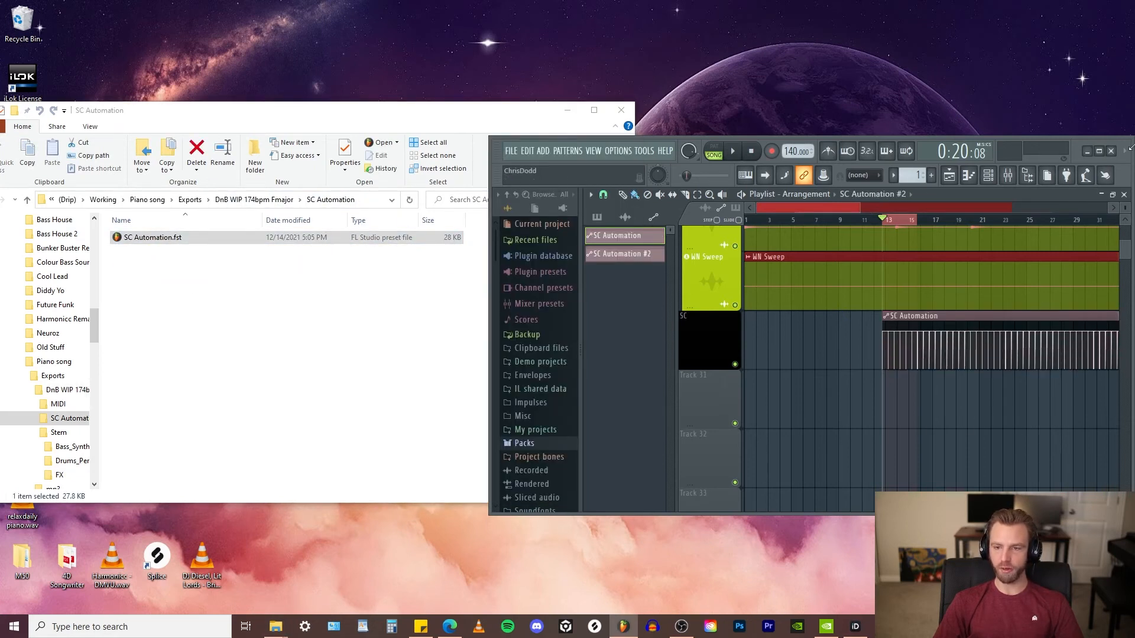
click(1098, 151)
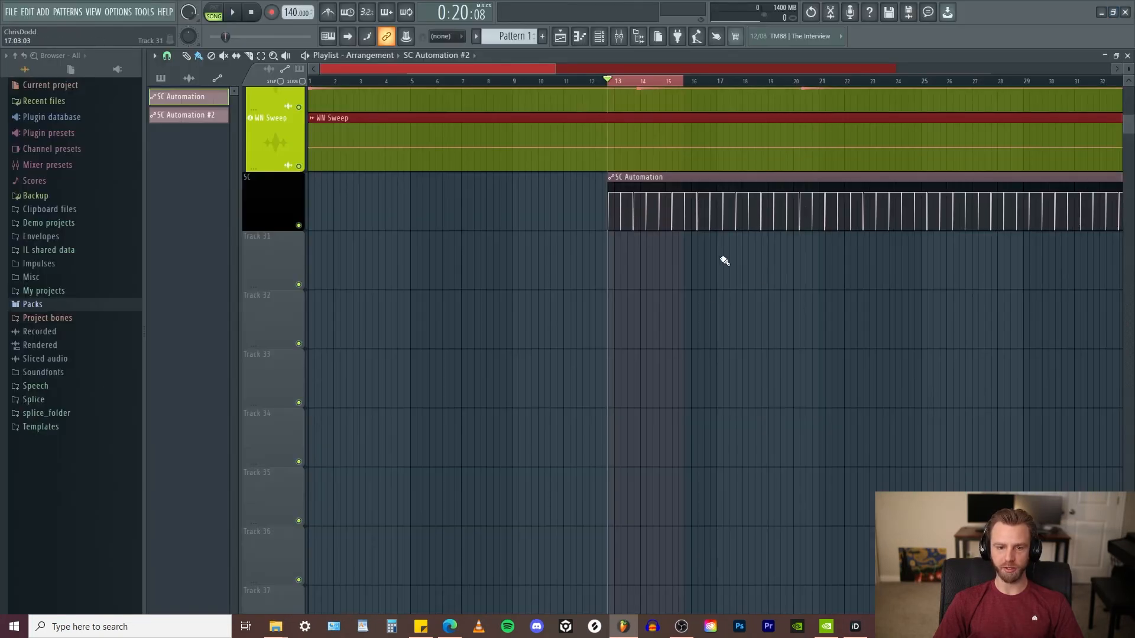
Step: Place the SC playlist track above Kick and align the start of its automation clip with the first kick hit
drag(725, 261, 629, 276)
scroll(803, 352, down, 5)
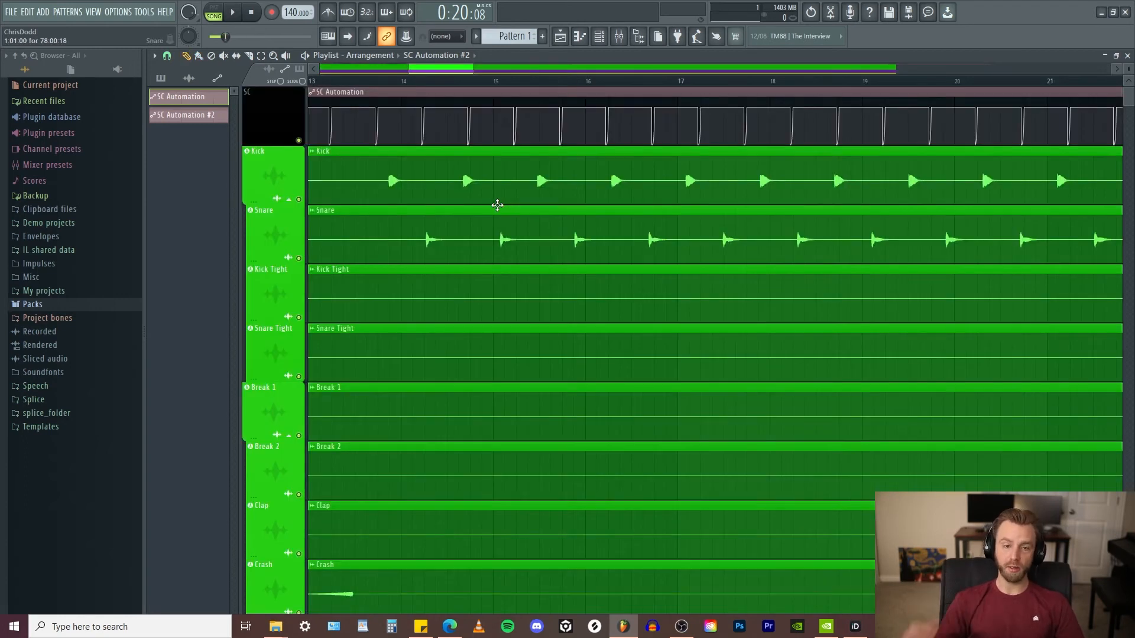
scroll(773, 260, left, 4)
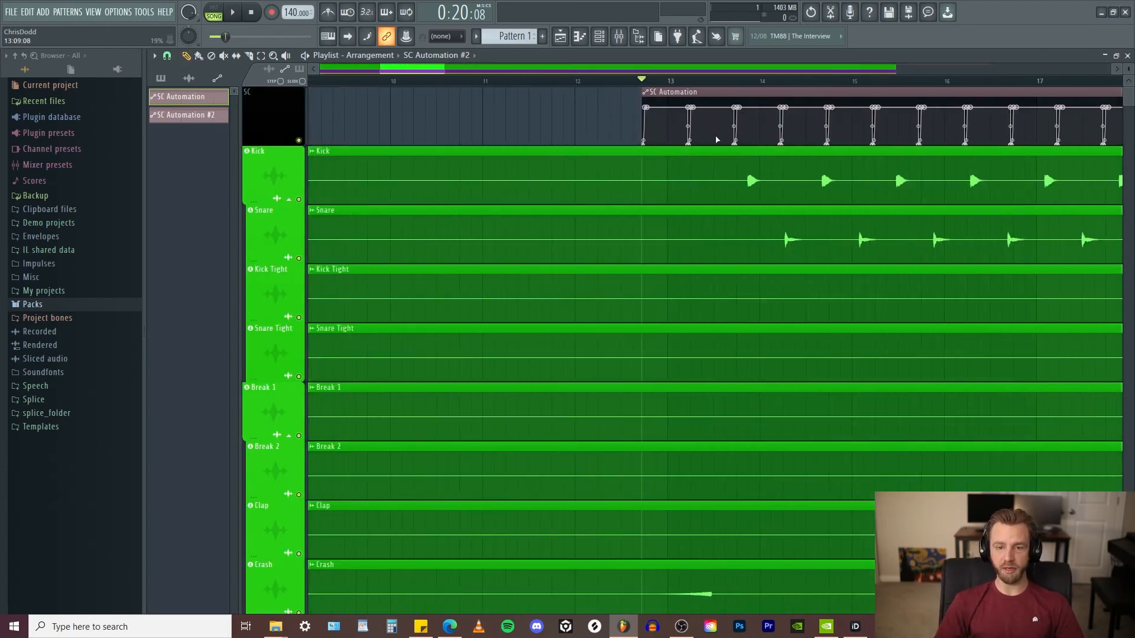
drag(666, 92, 768, 80)
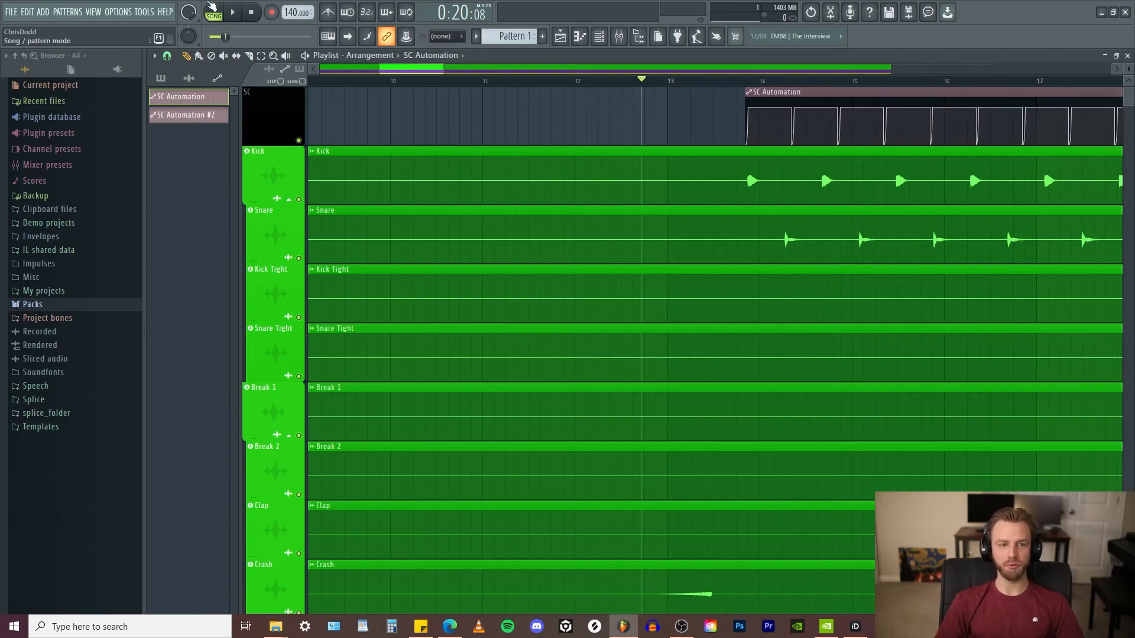
Step: Set the project tempo to 174 BPM and shift the SC Automation clip to start at bar 17, on the first kick
drag(291, 12, 291, 10)
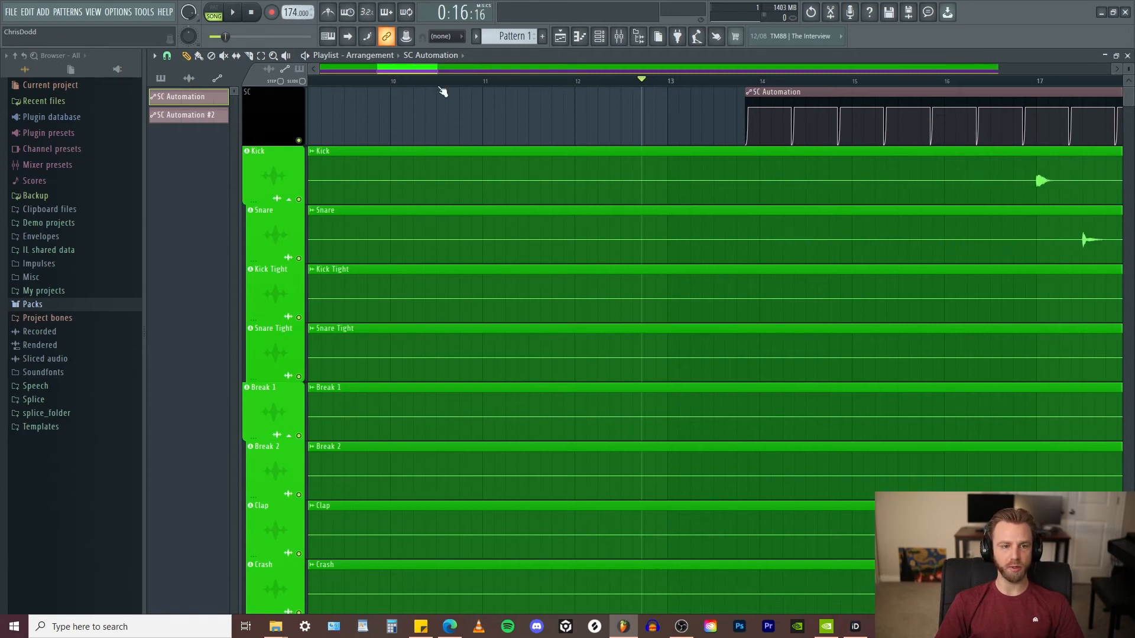
scroll(826, 165, down, 6)
scroll(514, 208, up, 5)
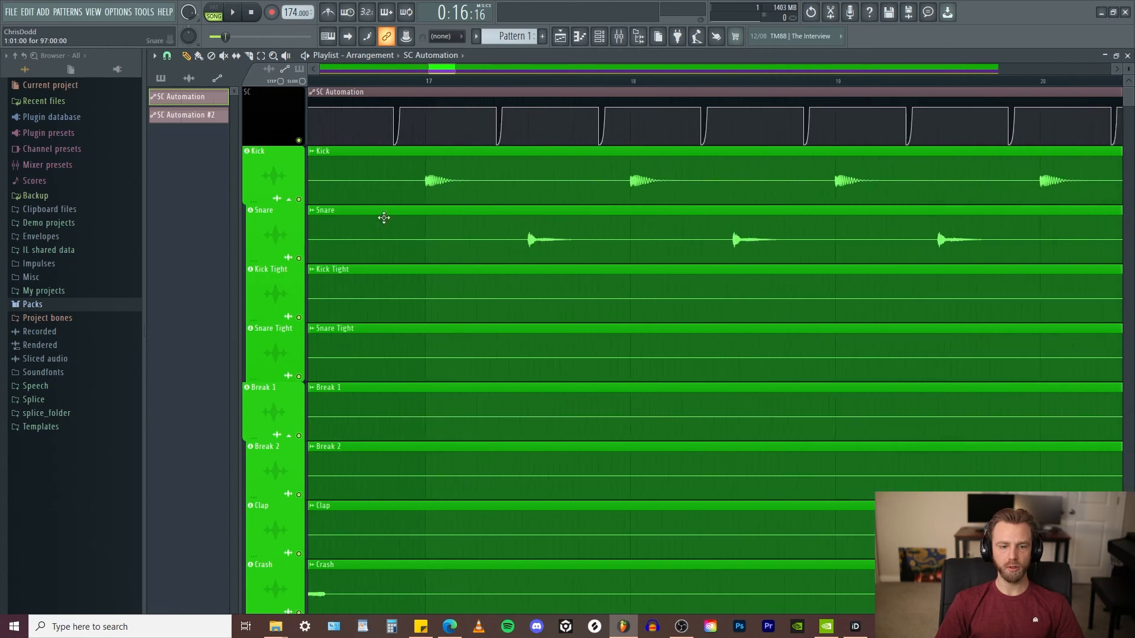
drag(544, 101, 1044, 103)
drag(530, 94, 555, 93)
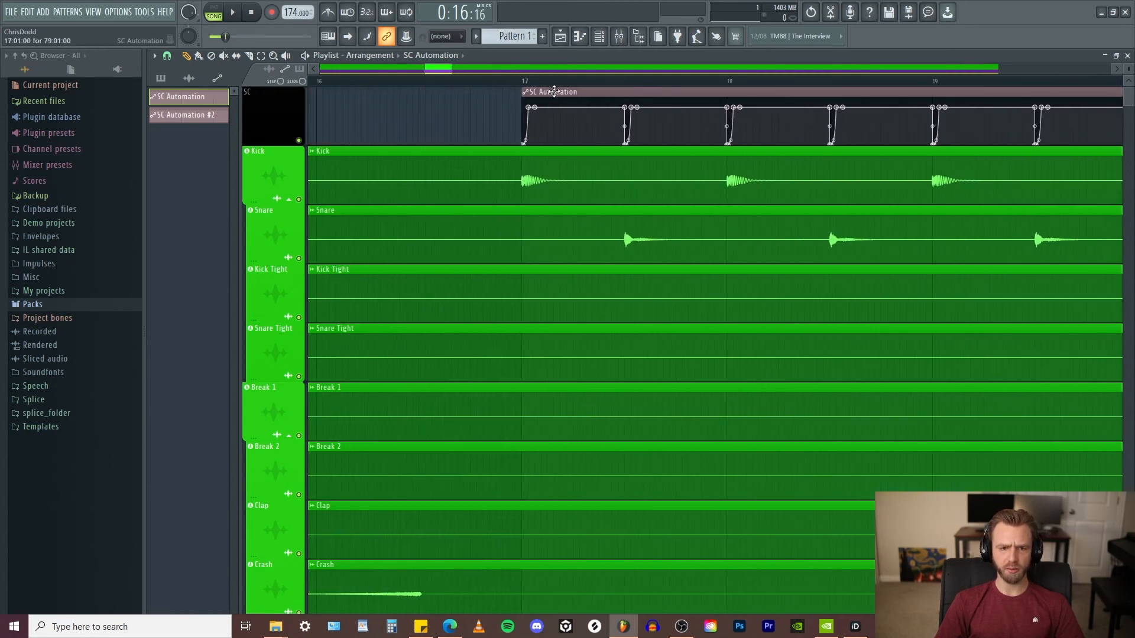
scroll(528, 190, up, 5)
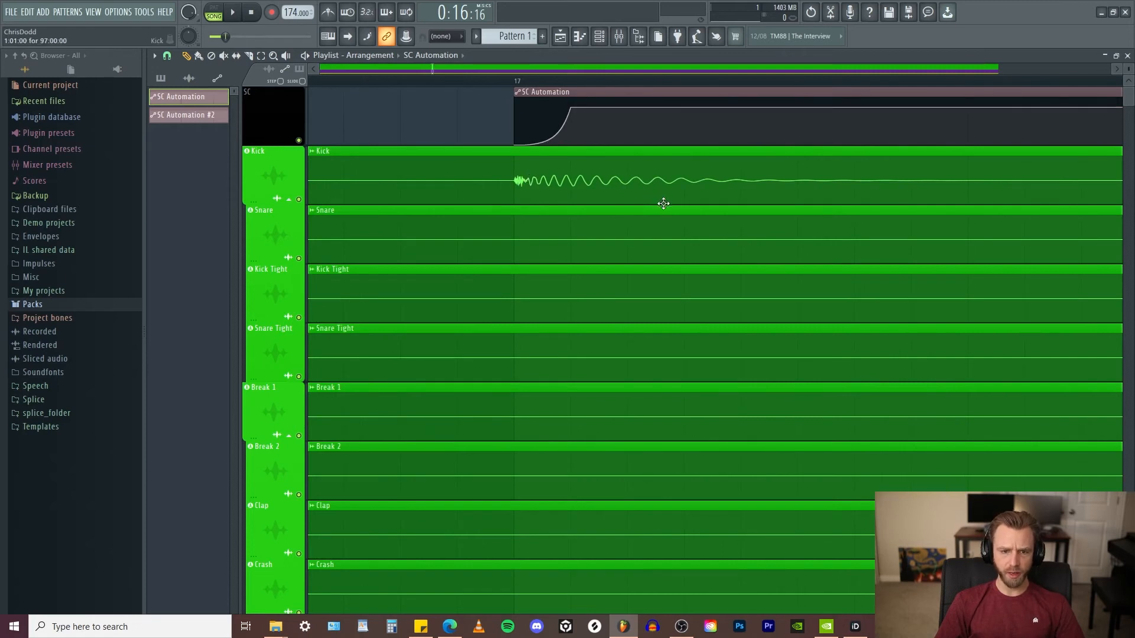
Step: Play the arrangement from about bar 64 and watch the track levels in the mixer with the Master track selected
scroll(659, 213, down, 6)
scroll(684, 233, down, 3)
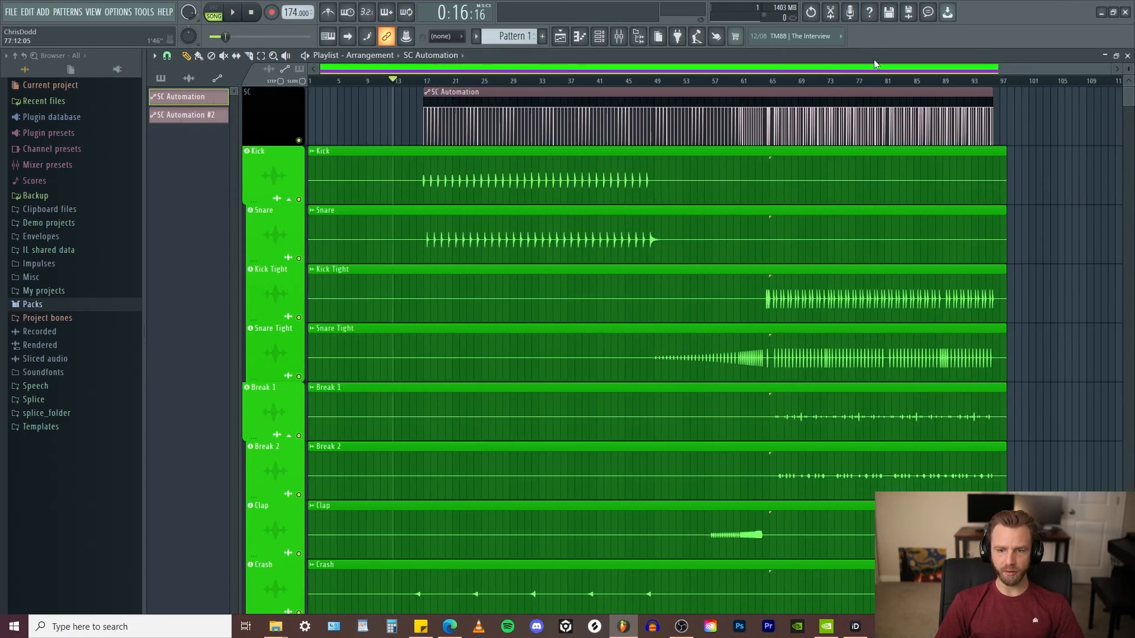
scroll(749, 253, down, 4)
click(766, 82)
key(space)
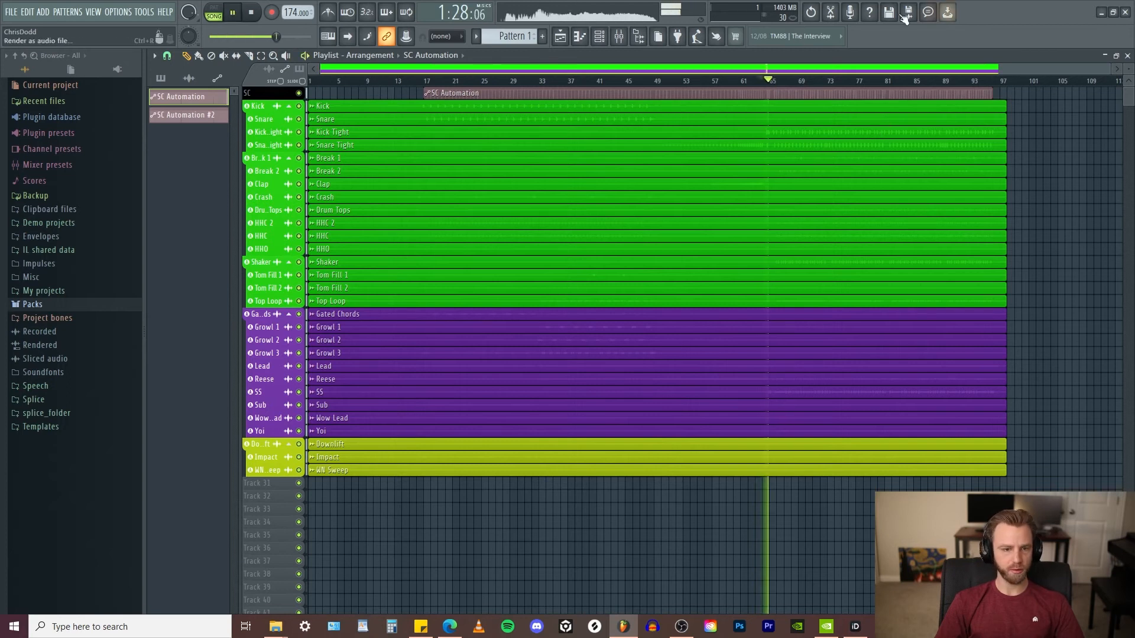
click(619, 36)
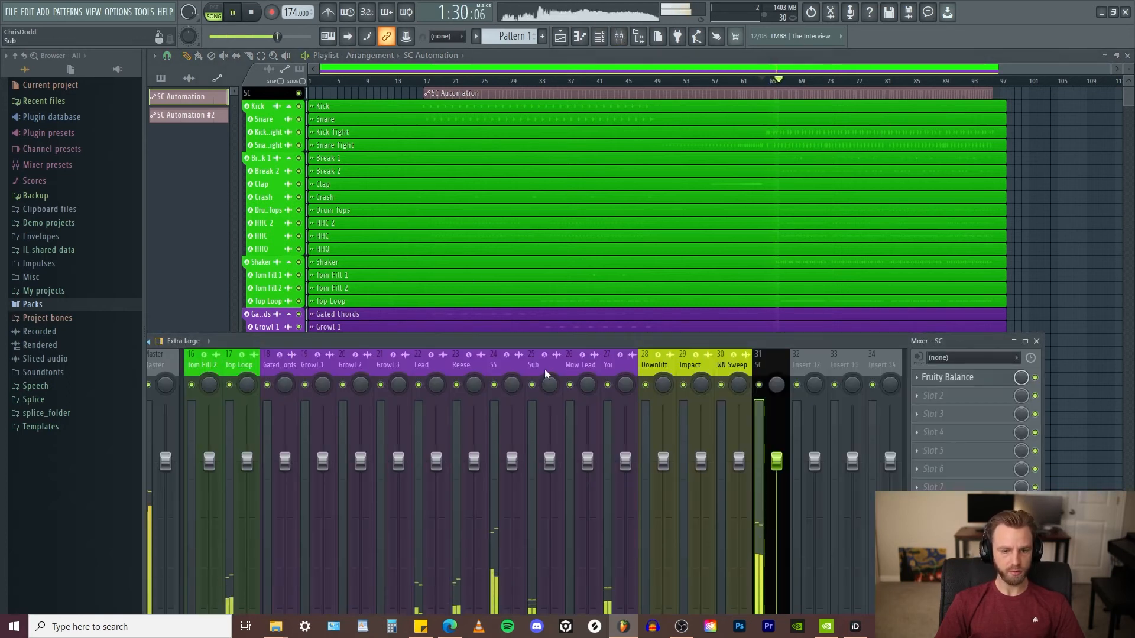
drag(538, 341, 600, 337)
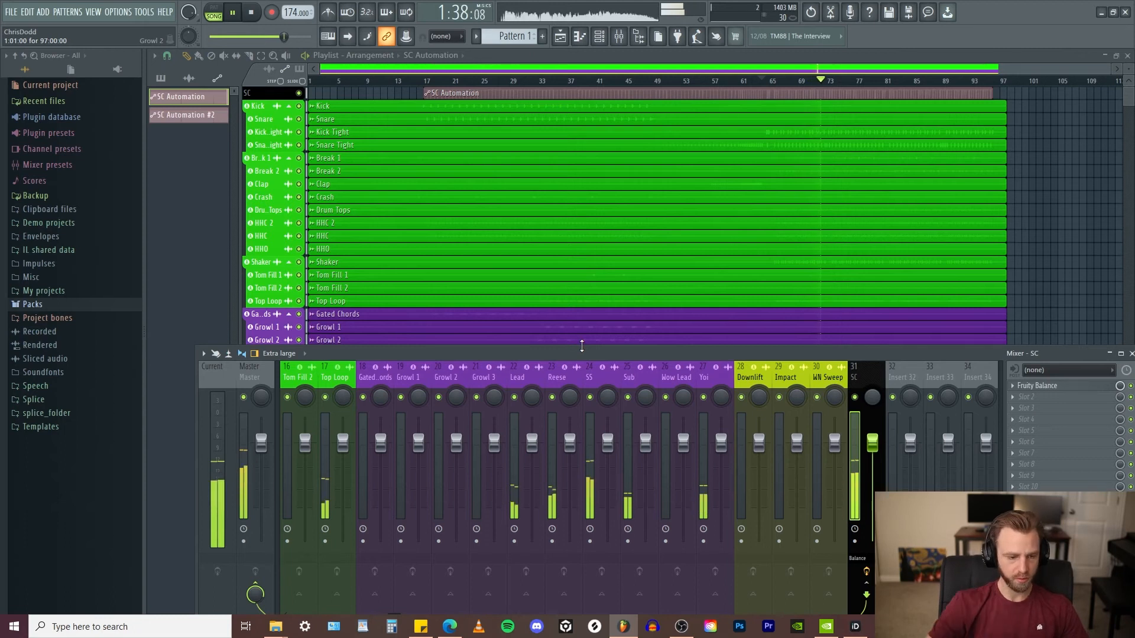
click(250, 377)
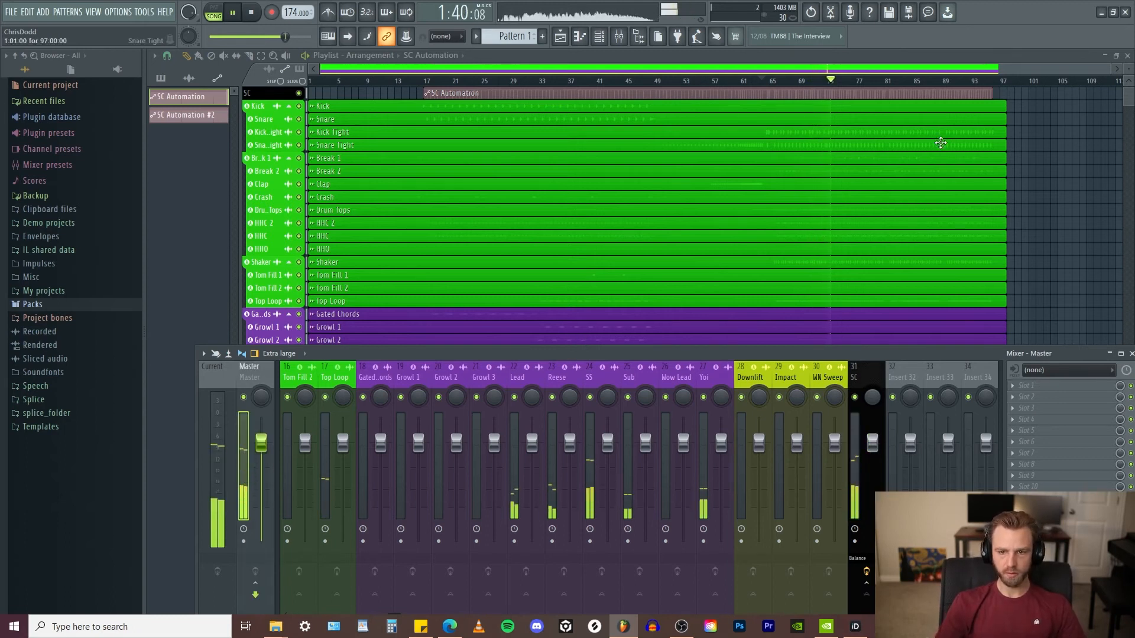
Step: Compare the SC Automation curve with the Kick Tight and Snare Tight hits during playback, and stop playback
scroll(592, 142, up, 5)
scroll(591, 142, up, 6)
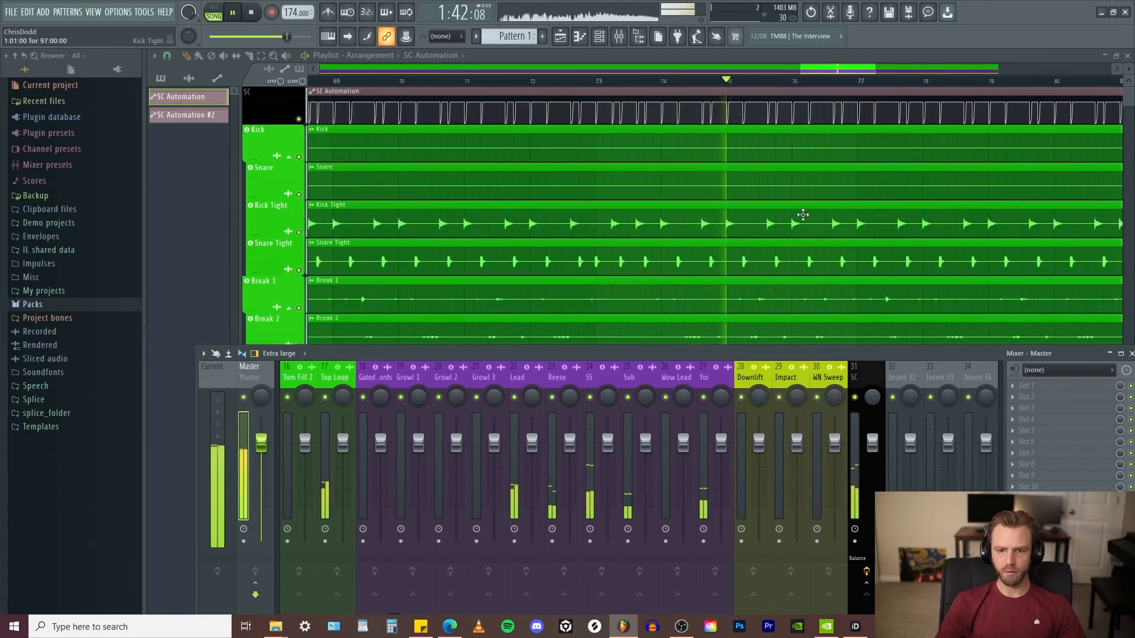
key(F9)
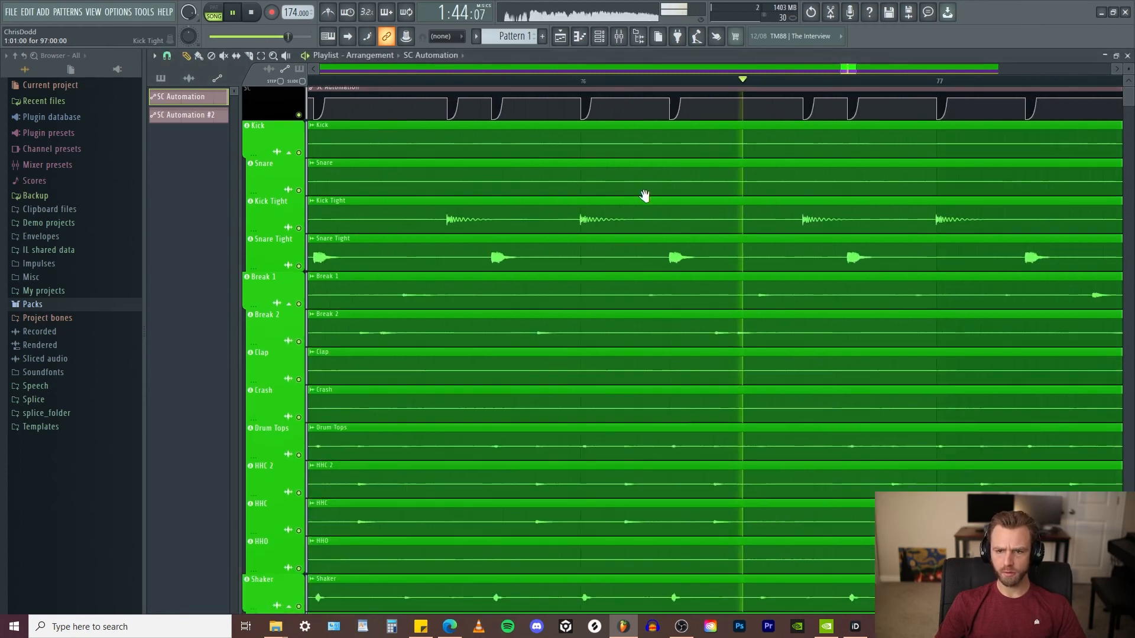
scroll(684, 251, down, 3)
scroll(643, 245, down, 8)
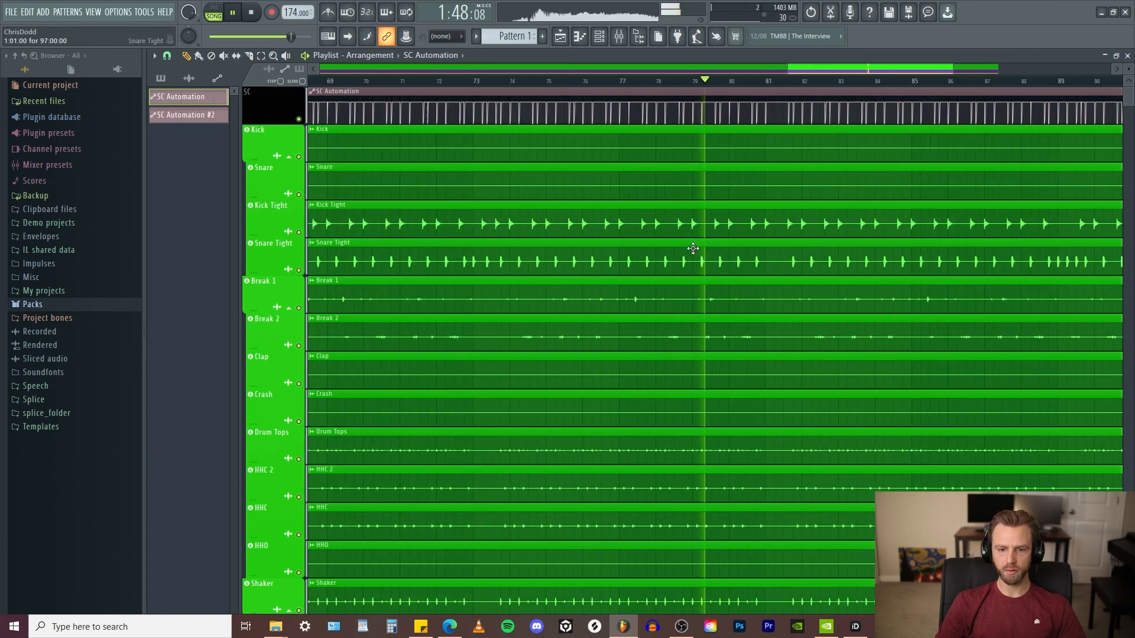
key(space)
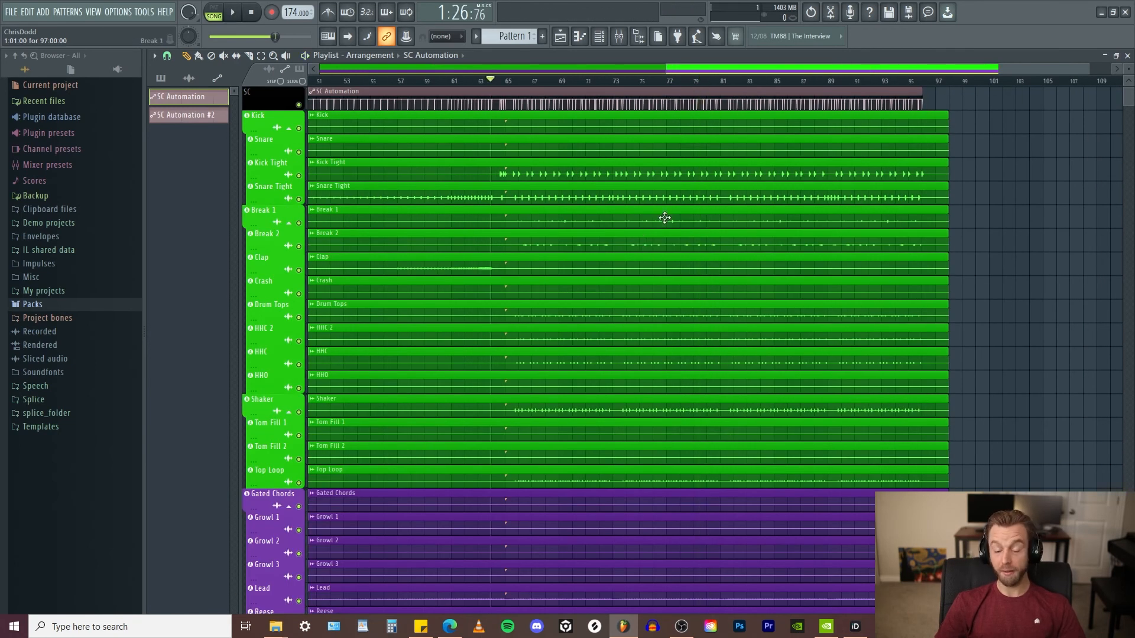
scroll(626, 284, down, 5)
scroll(659, 277, down, 4)
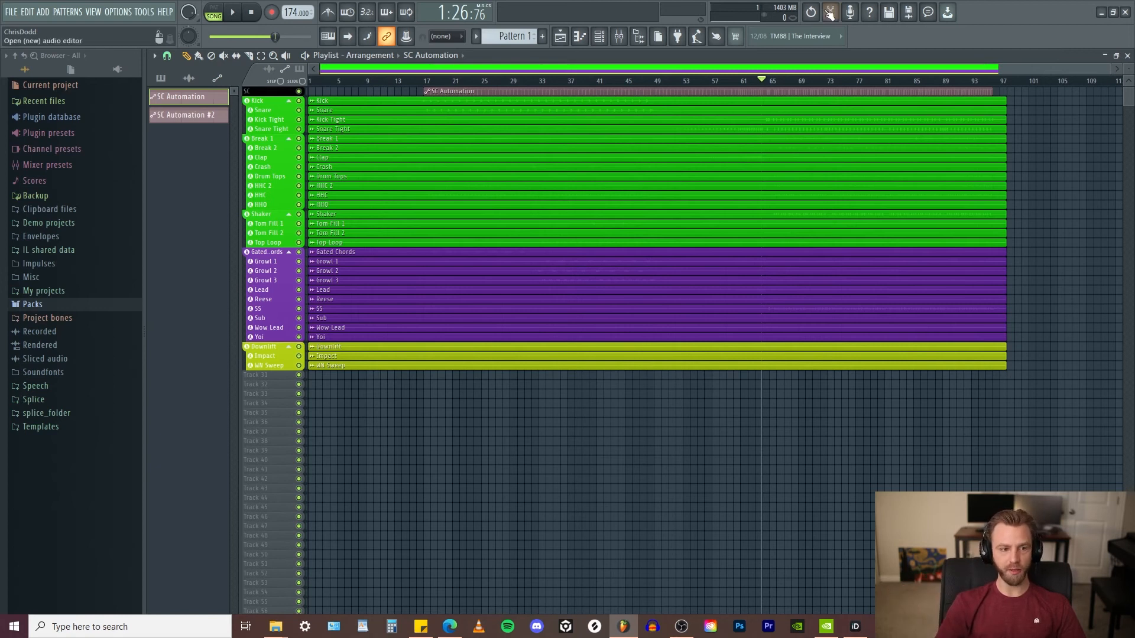
Step: Close the playlist and the mixer and open the channel rack
click(1129, 58)
drag(970, 360, 929, 255)
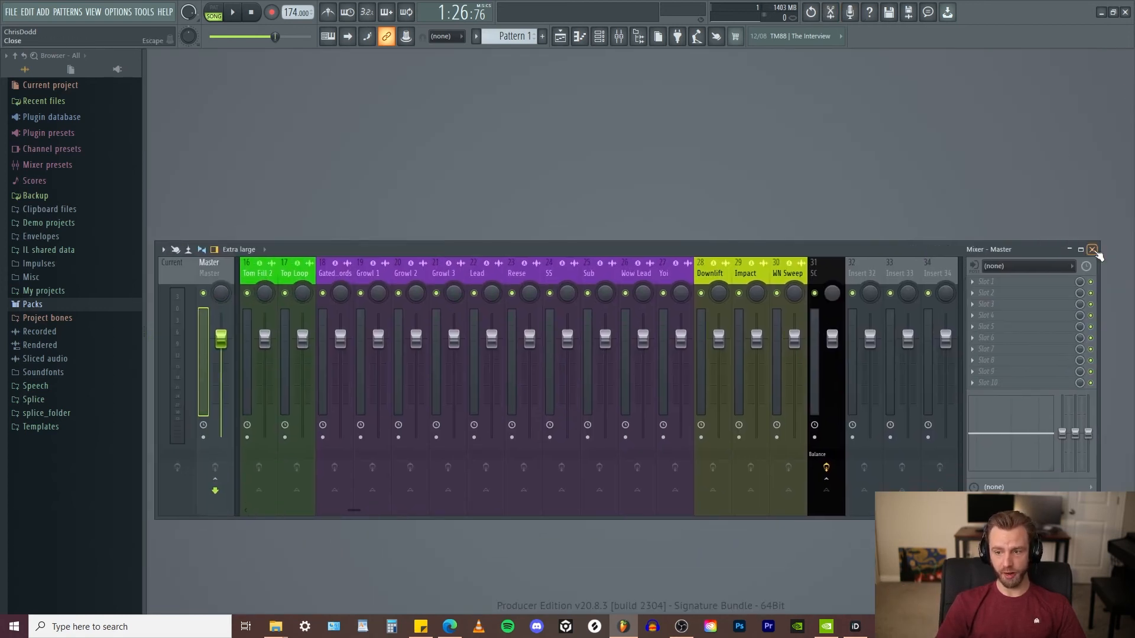
click(1092, 249)
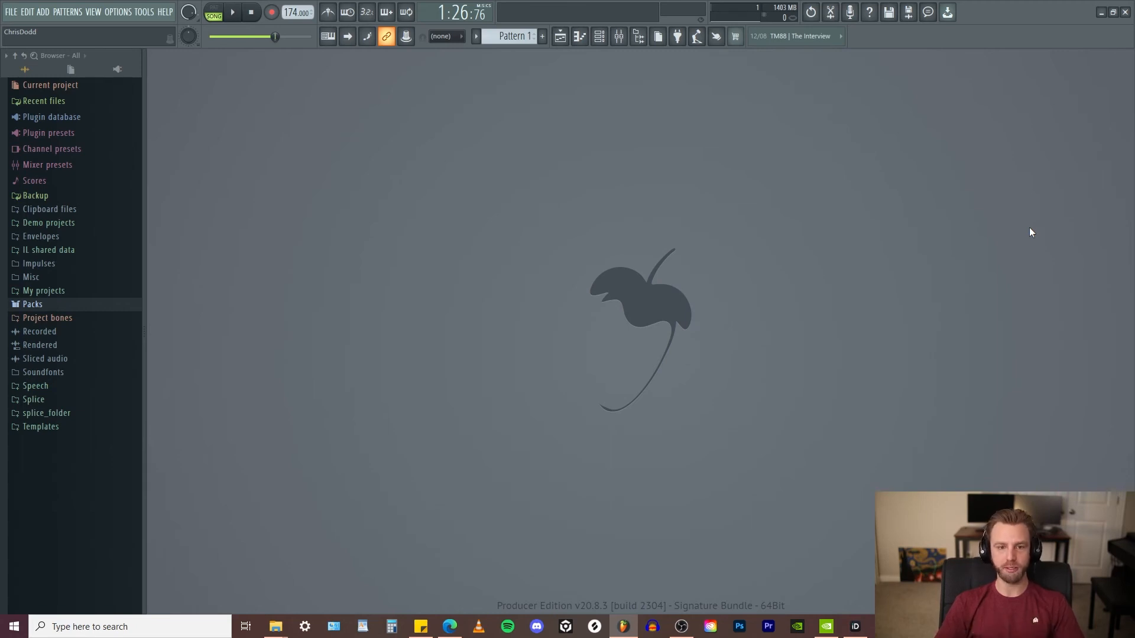
click(580, 36)
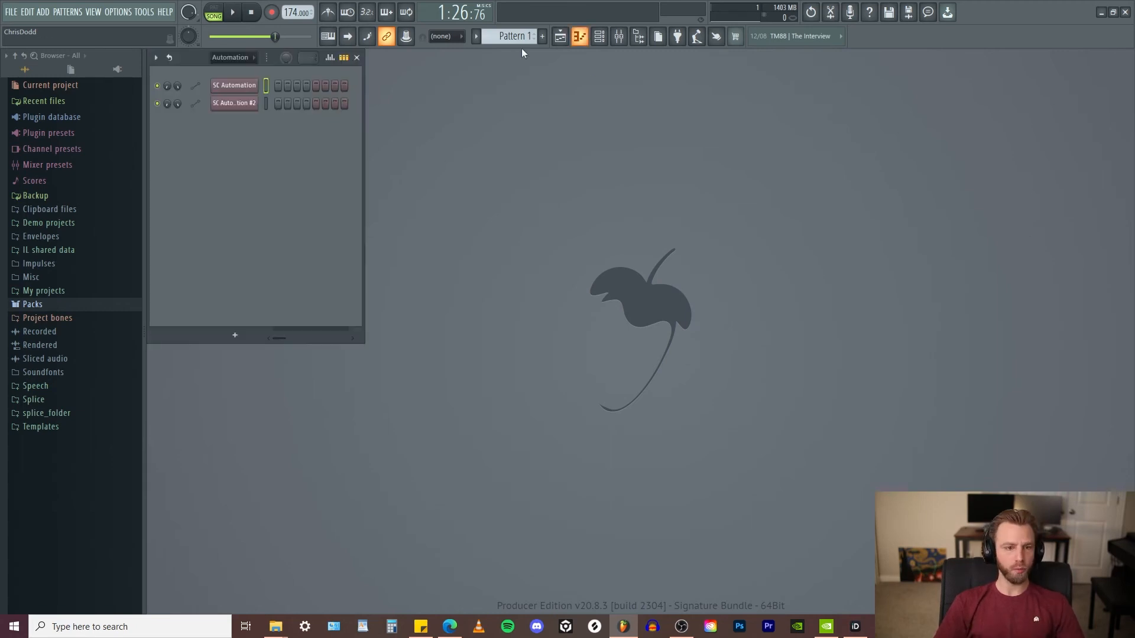
Step: Start a MIDI import without saving the project and choose -.mid from the MIDI folder of DnB WIP 174bpm Fmajor
click(12, 13)
mouse_move(55, 103)
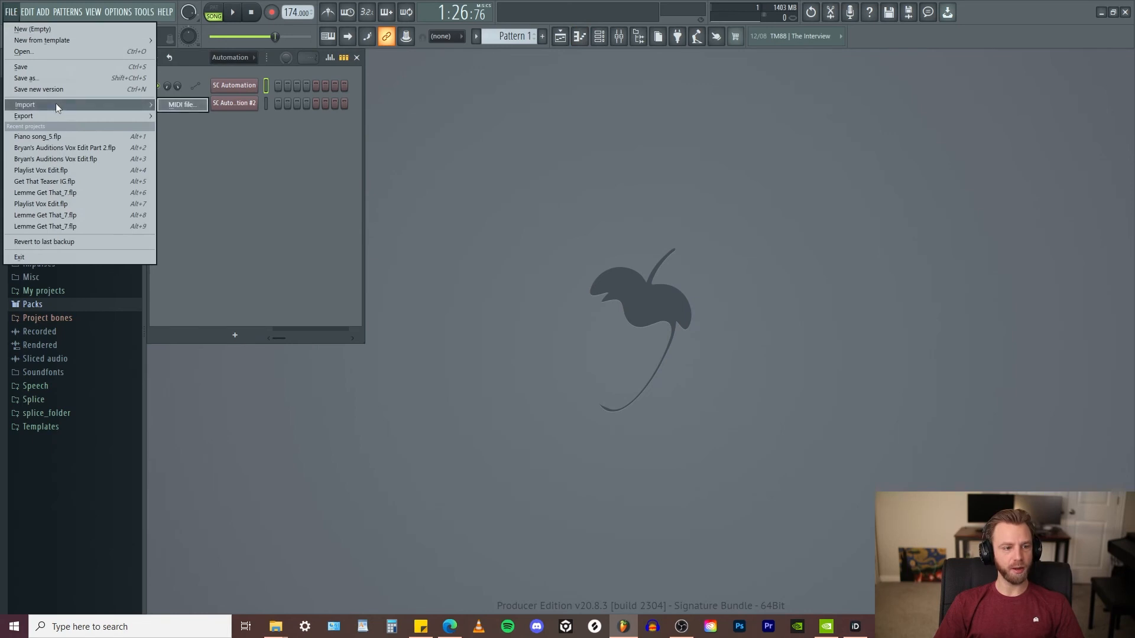
click(176, 104)
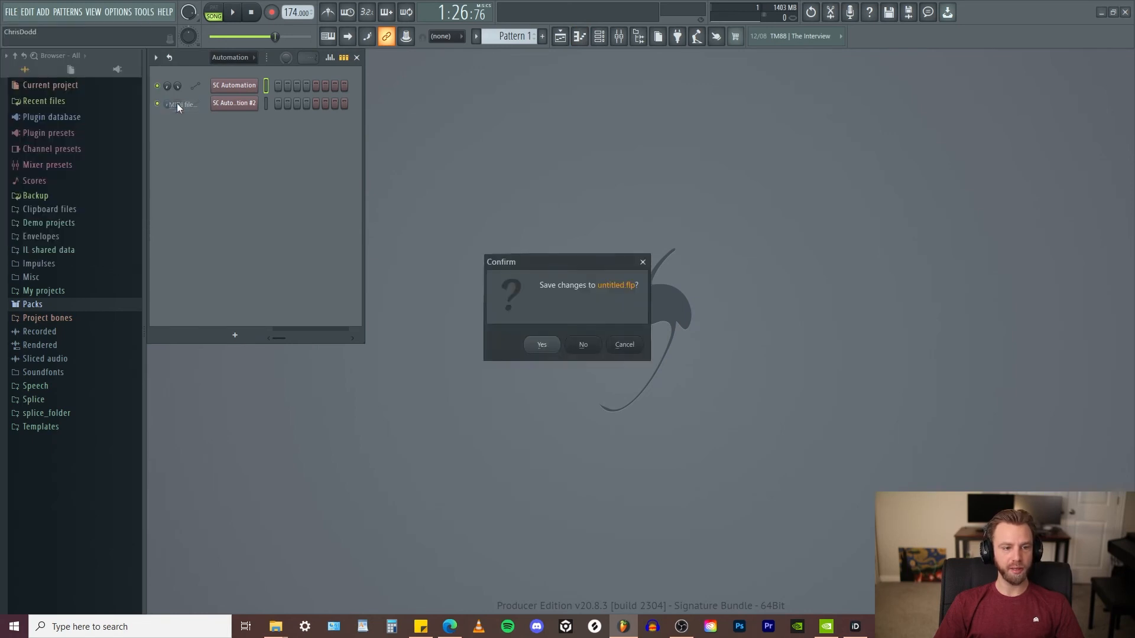
click(609, 348)
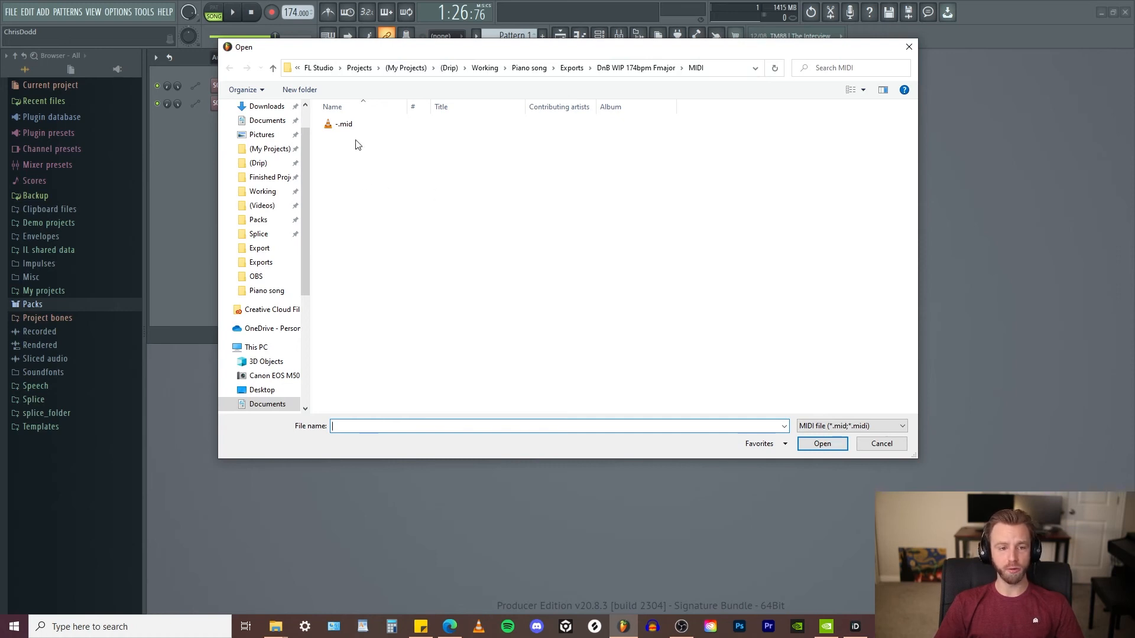
click(644, 69)
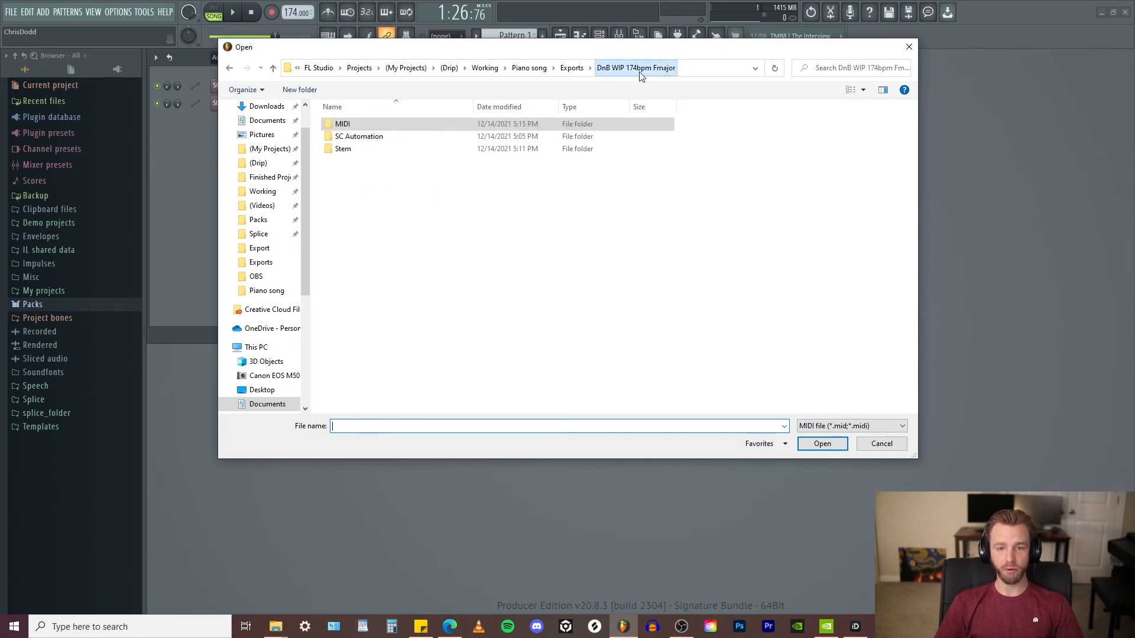
double_click(361, 125)
double_click(356, 126)
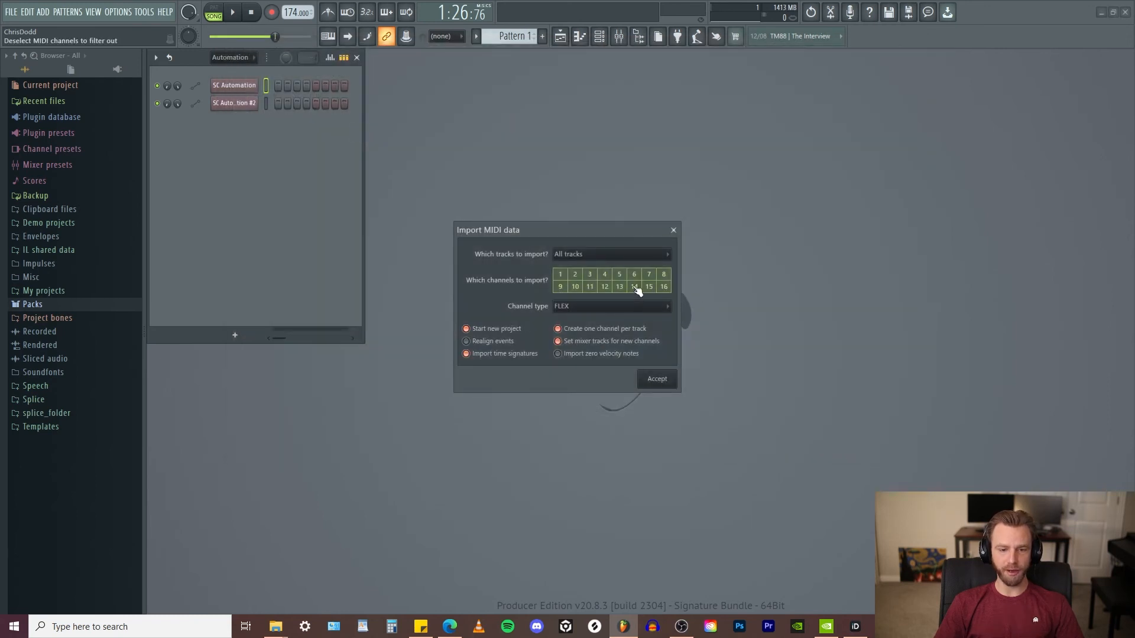
Step: Import all MIDI tracks as FLEX channels into the current project, one channel per track, without assigning mixer tracks
drag(547, 224, 572, 159)
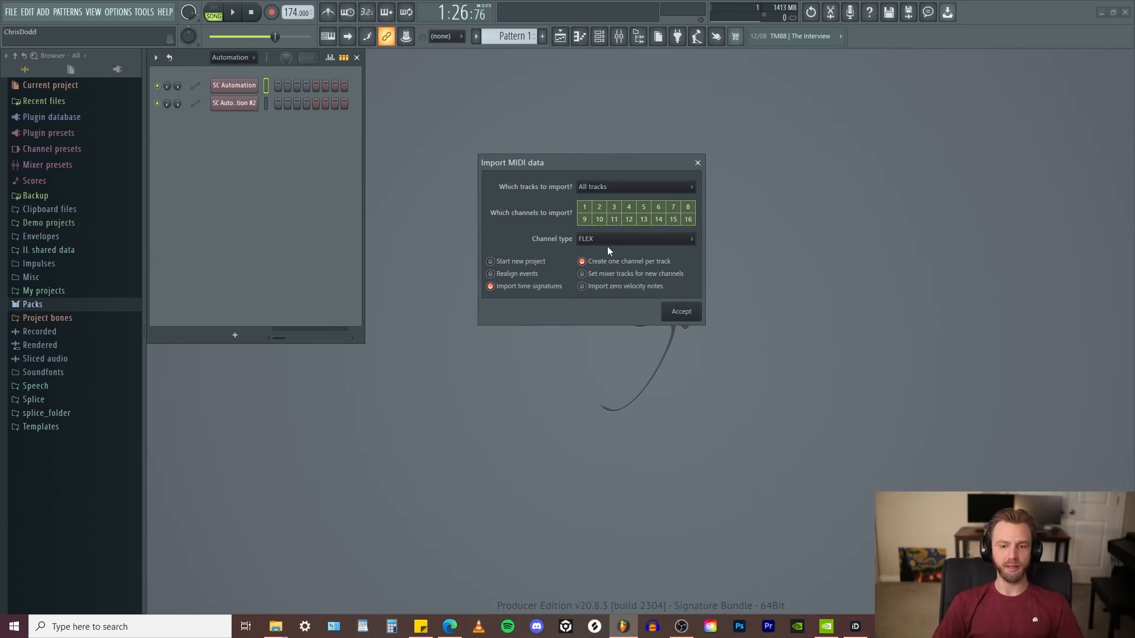
drag(605, 164, 622, 155)
click(628, 264)
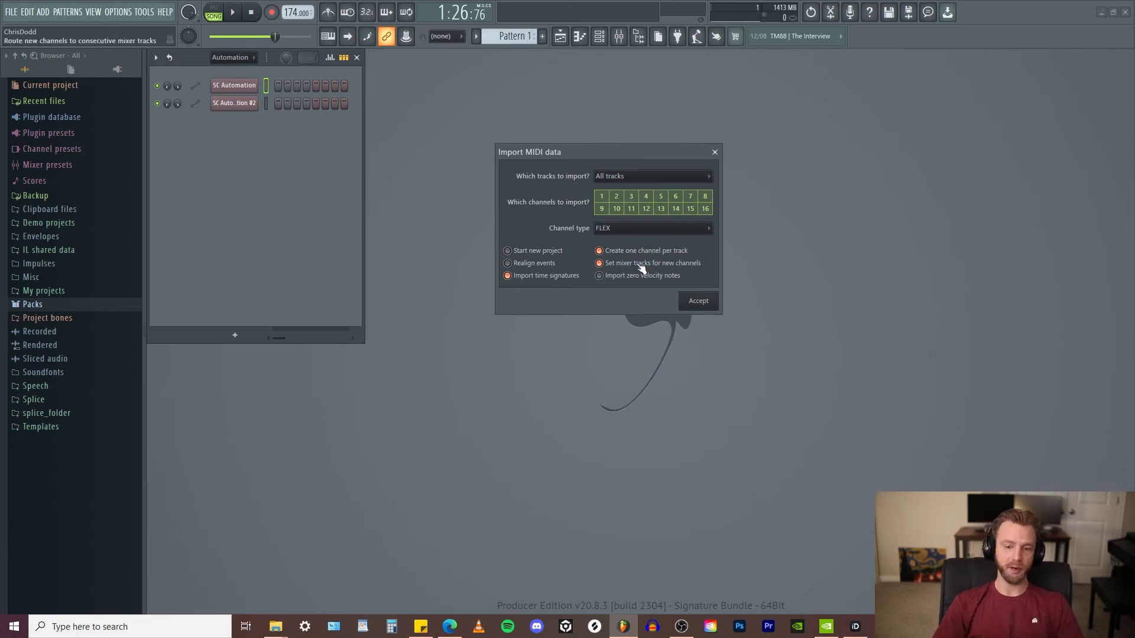
click(633, 266)
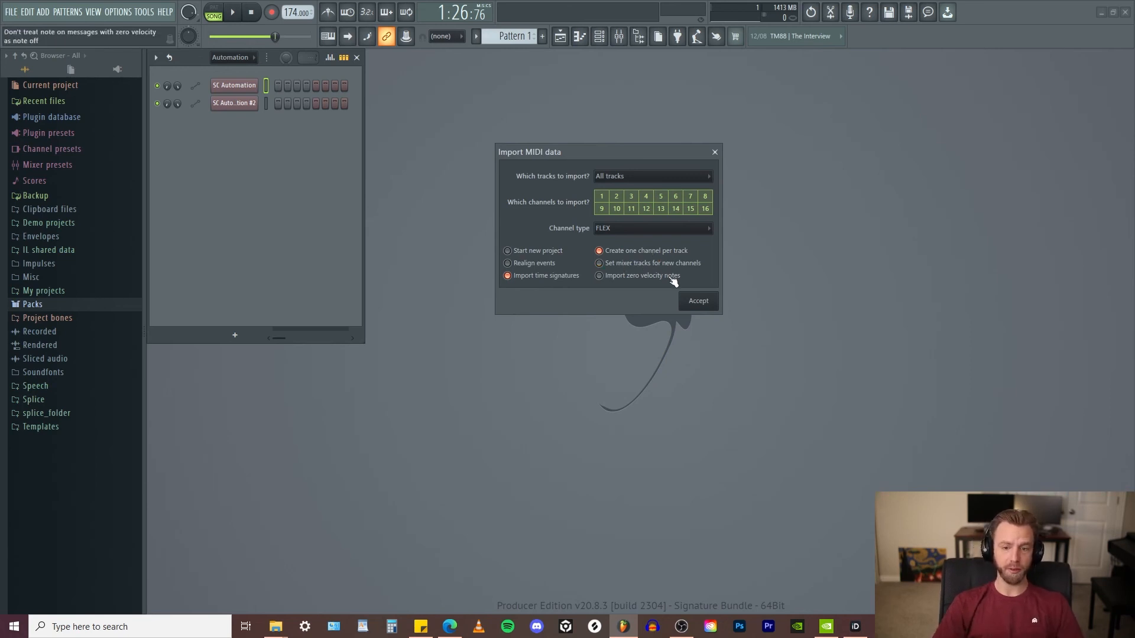
click(704, 304)
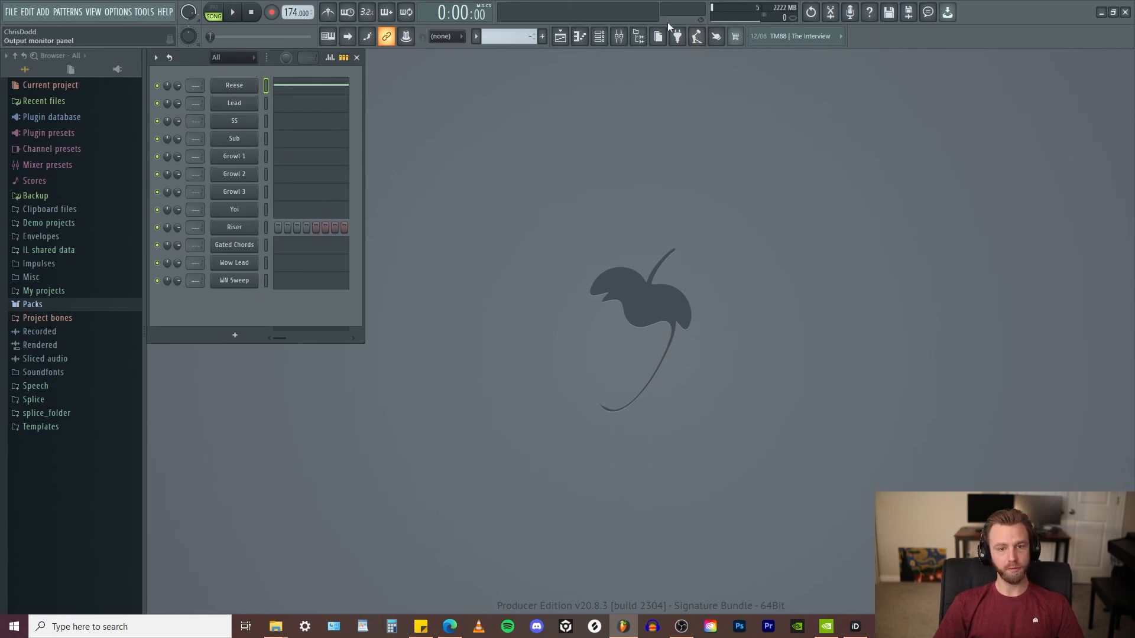
Step: Open the playlist and display the patterns in its picker
click(559, 36)
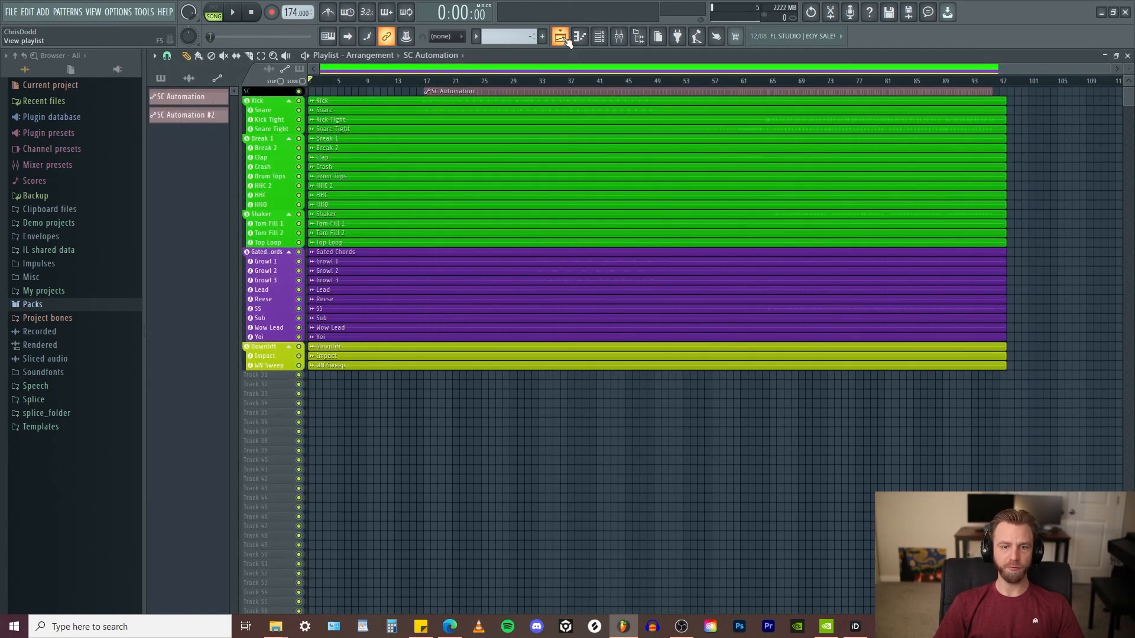
click(163, 80)
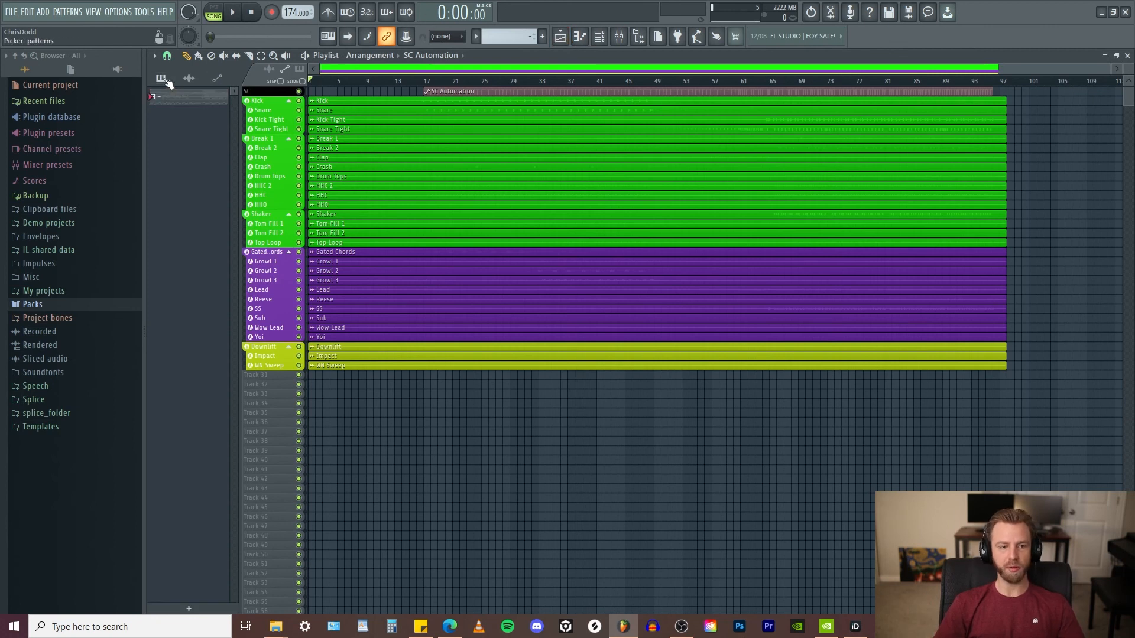
Step: Split the imported MIDI pattern by channel into separate patterns
click(179, 99)
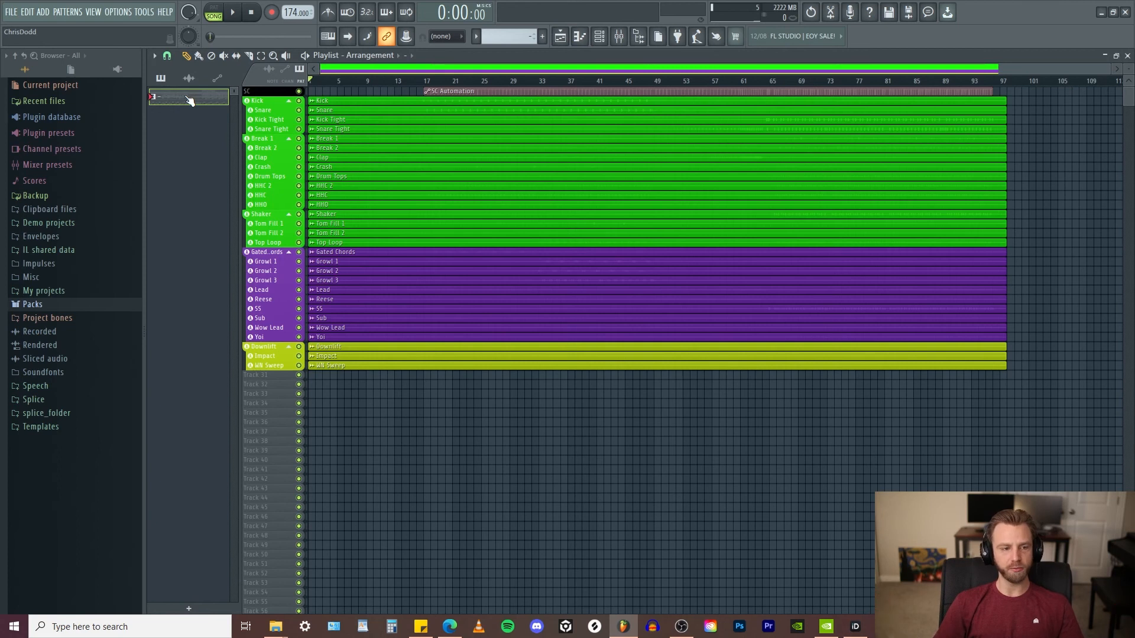
right_click(177, 99)
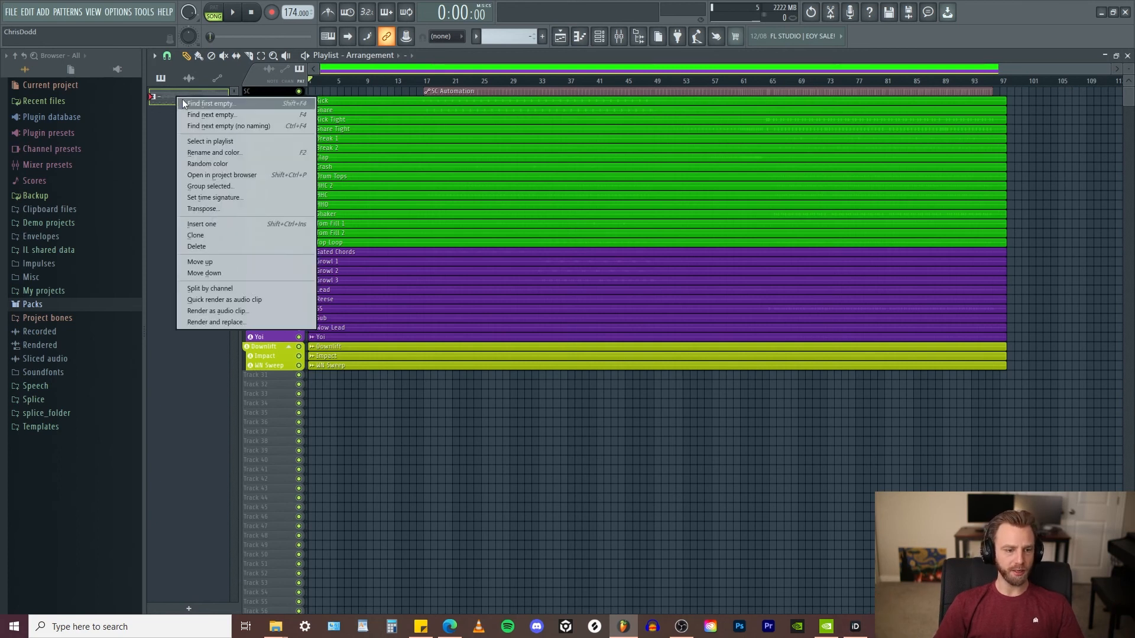
click(207, 290)
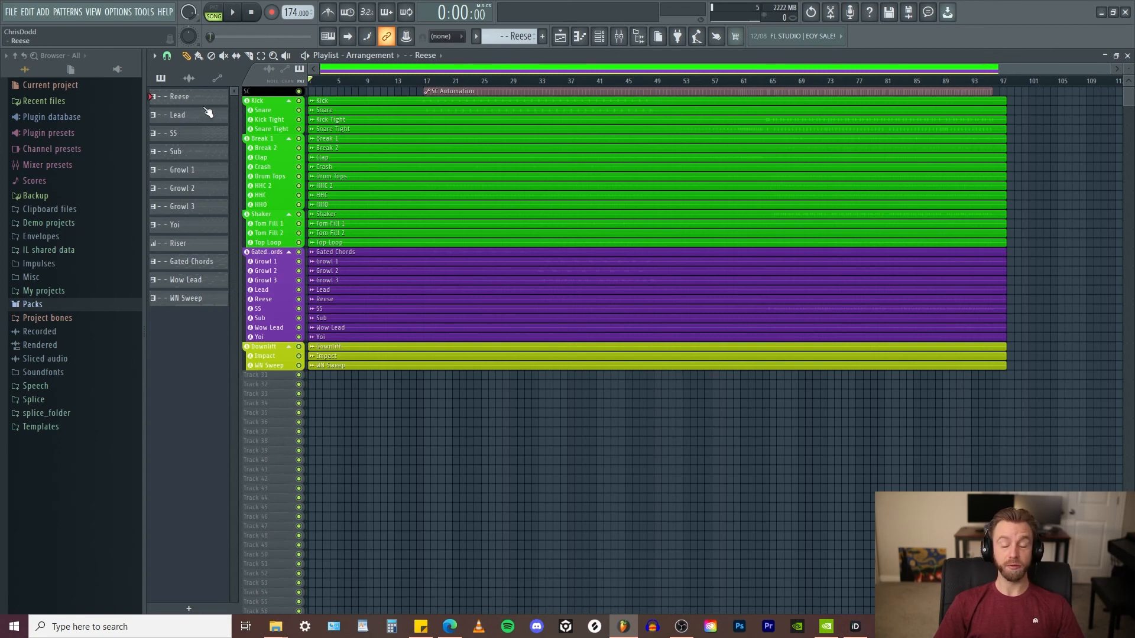
Step: Place all the split patterns, Reese through WN Sweep, at bar 1 on playlist tracks 34 to 45
click(183, 301)
drag(184, 100, 313, 400)
ctrl+click(430, 537)
Step: Examine the placed MIDI clips and the SS pattern's notes in the piano roll from bar 65 onward
scroll(404, 538, up, 4)
scroll(517, 426, up, 5)
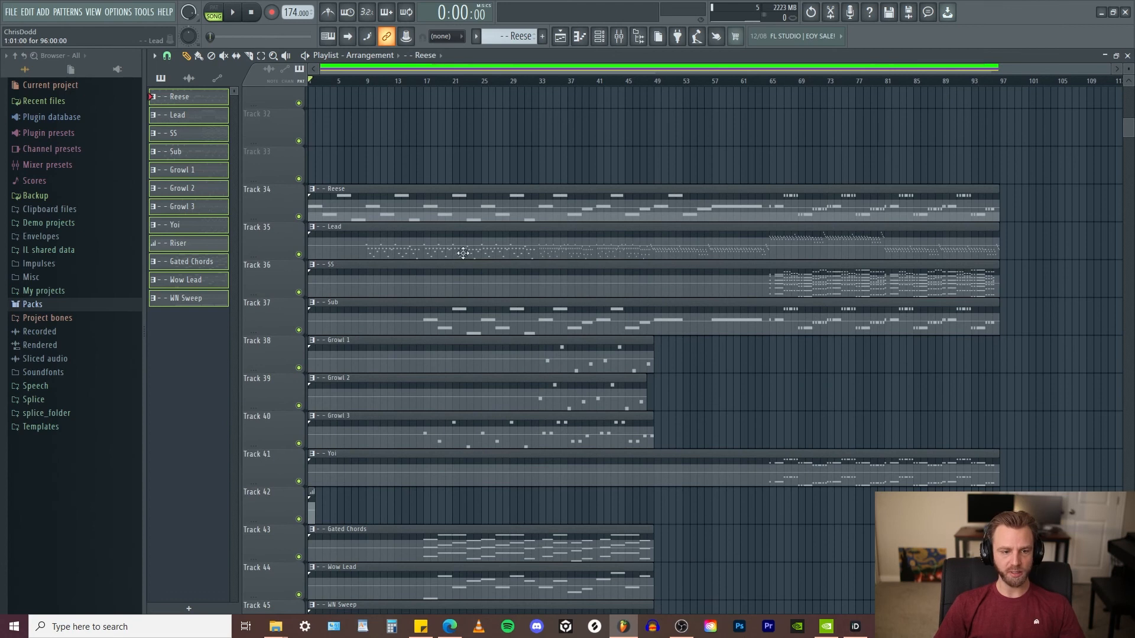
scroll(496, 284, down, 5)
scroll(532, 316, up, 4)
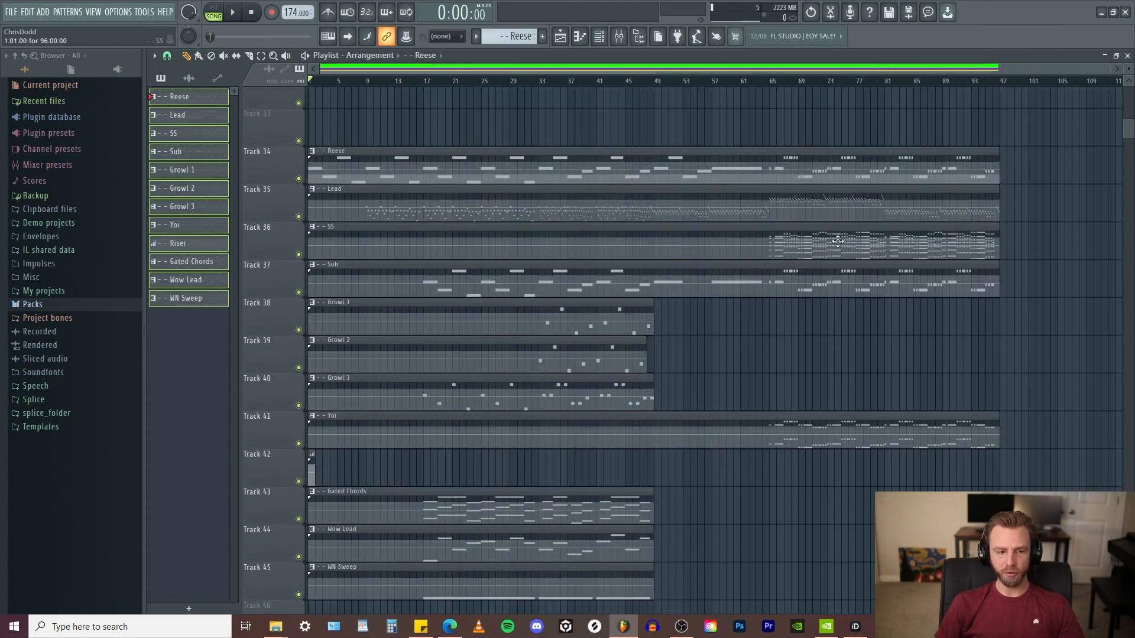
scroll(811, 245, up, 6)
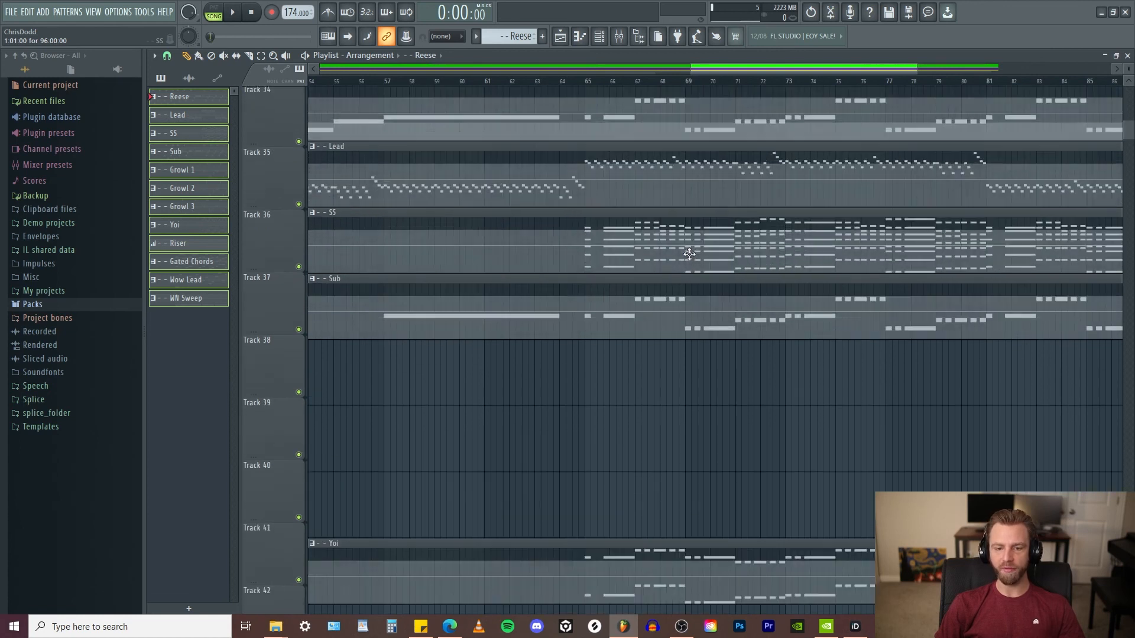
double_click(692, 250)
scroll(869, 299, down, 8)
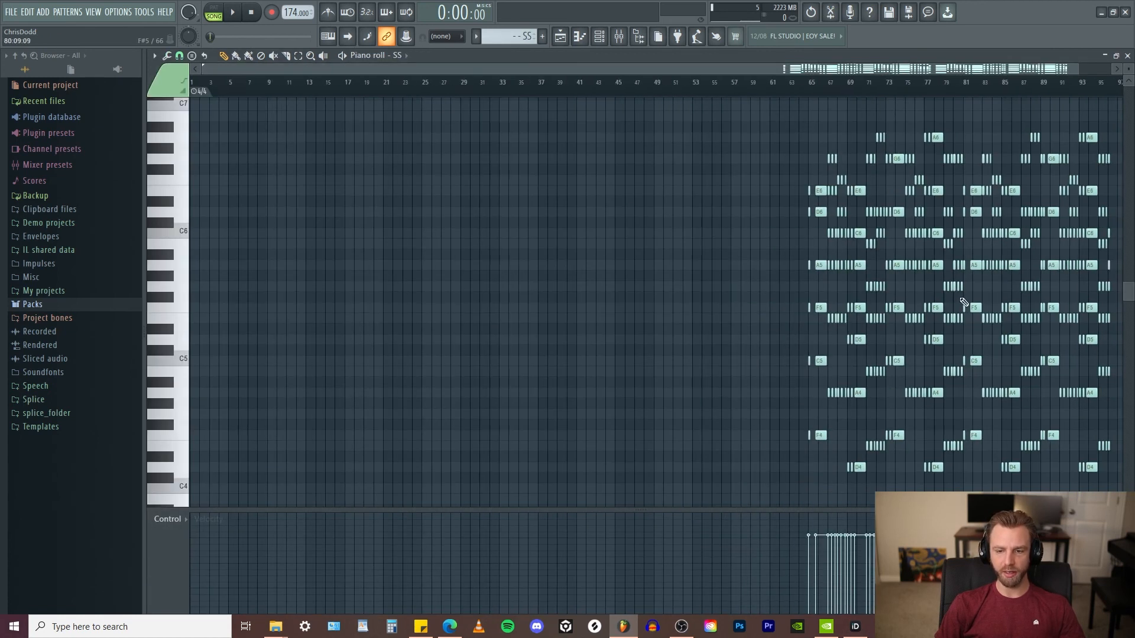
scroll(980, 304, up, 4)
drag(545, 273, 715, 282)
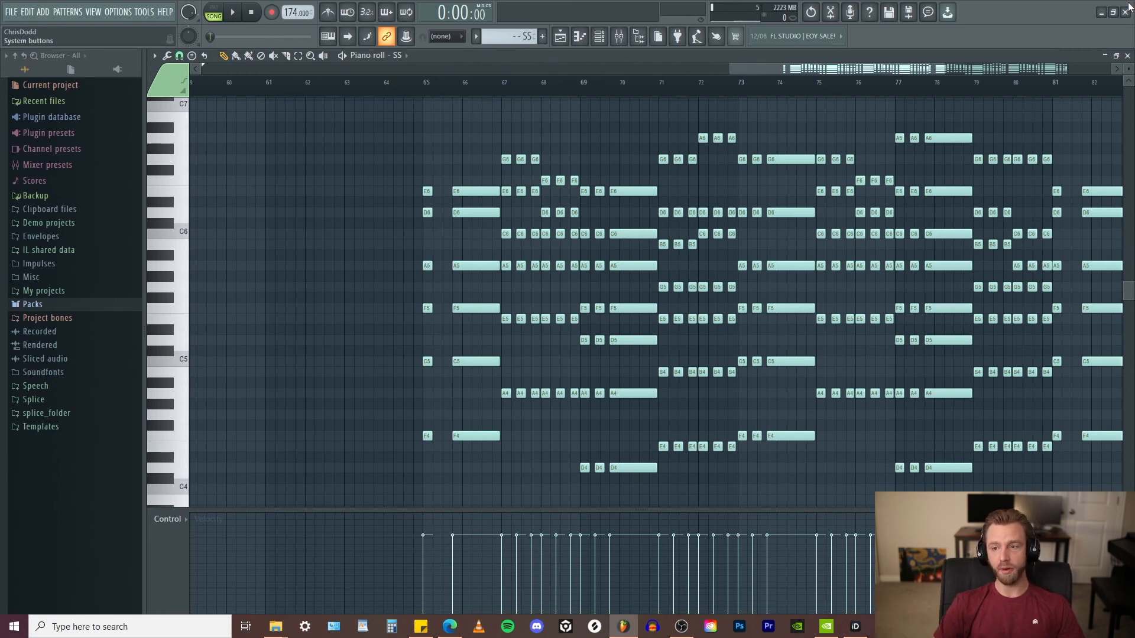
click(1127, 56)
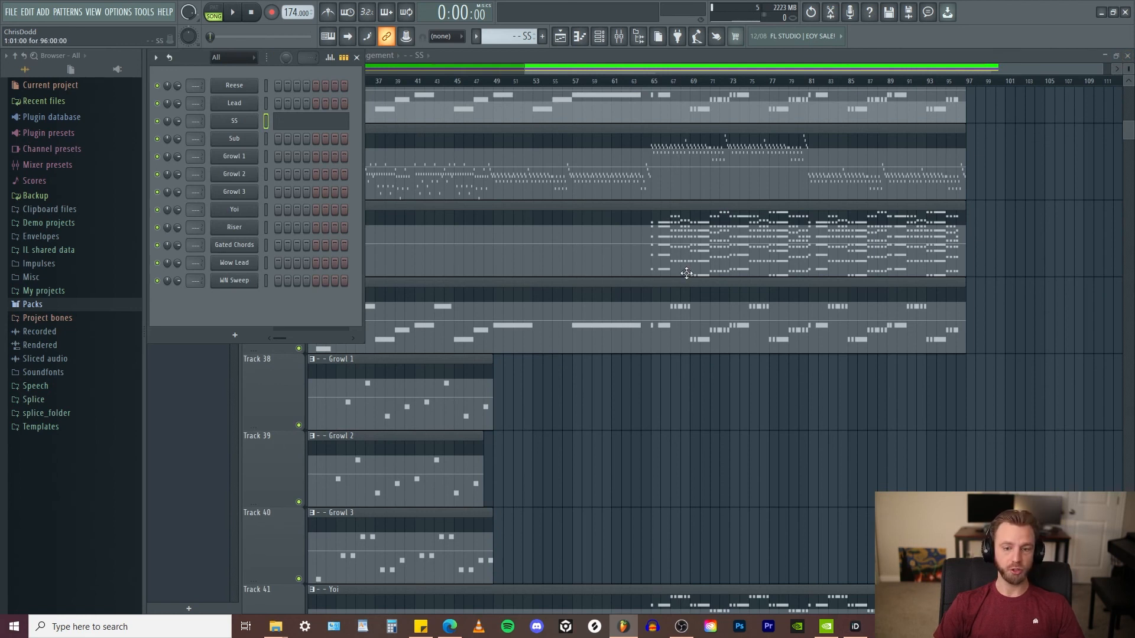
Step: Browse the instruments that can replace FLEX on the SS channel
right_click(237, 121)
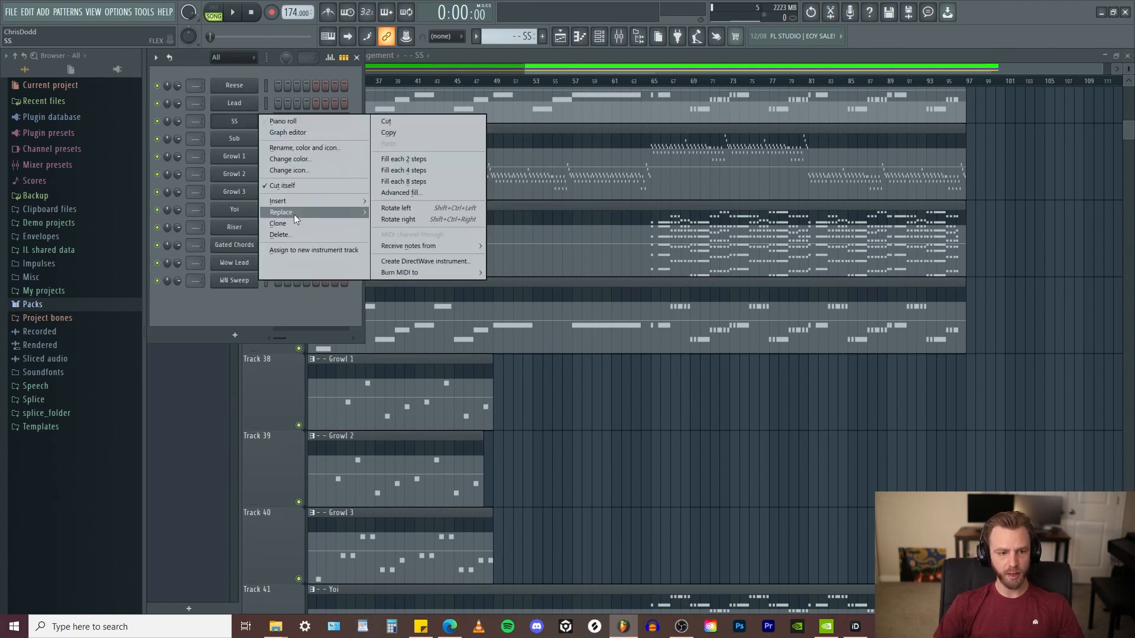
mouse_move(298, 211)
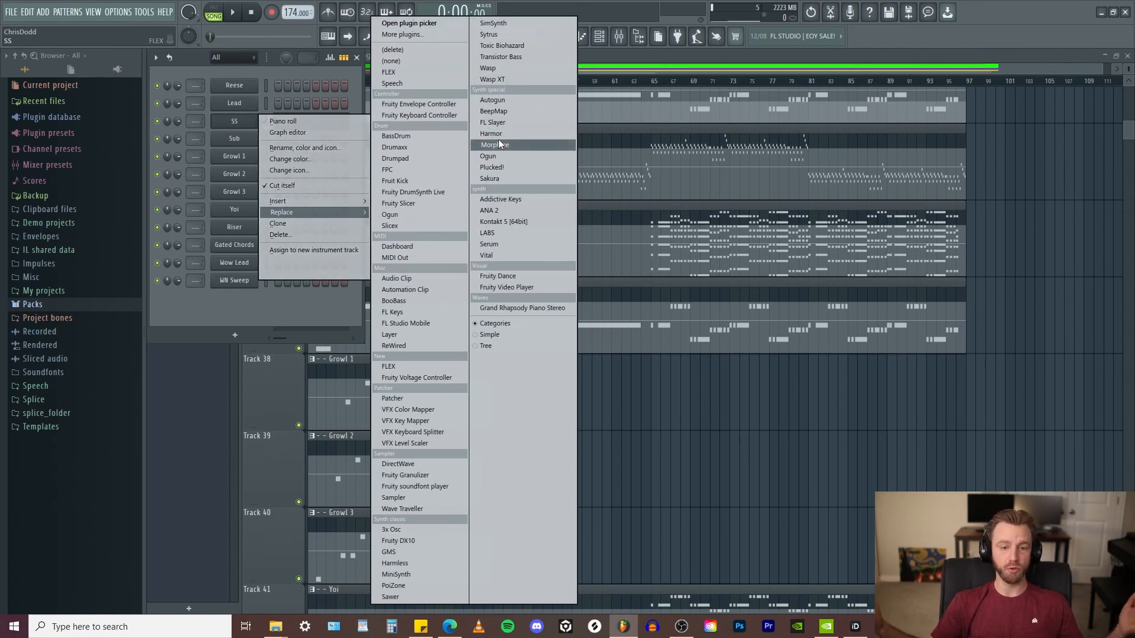
click(527, 242)
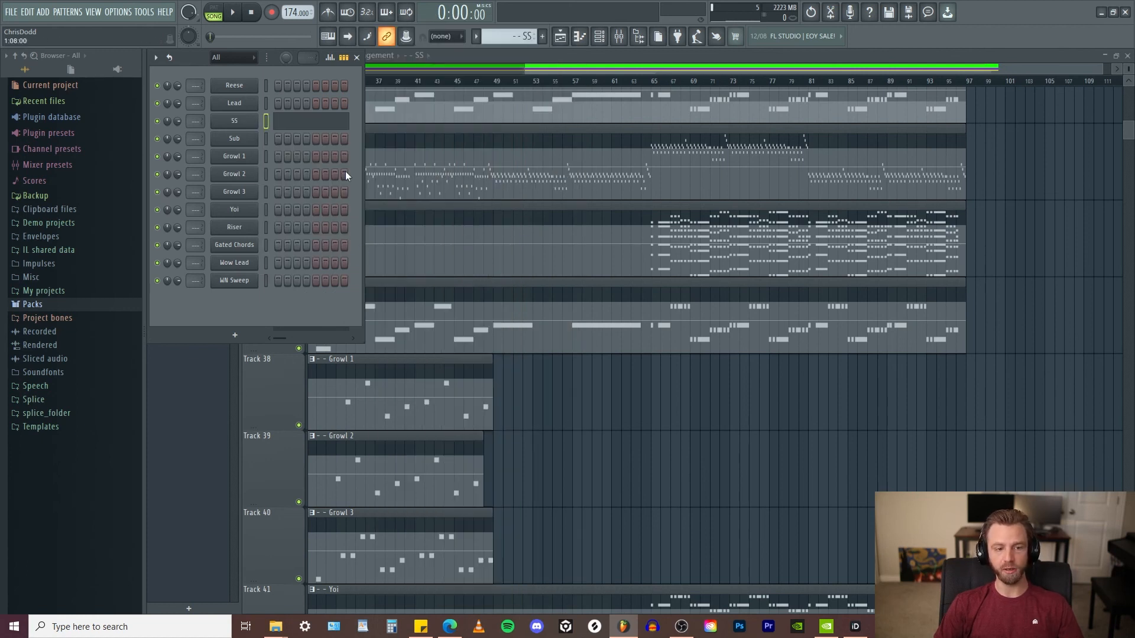
Step: Switch to pattern mode and play the SS pattern's notes in the piano roll from about bar 64
click(215, 12)
click(319, 121)
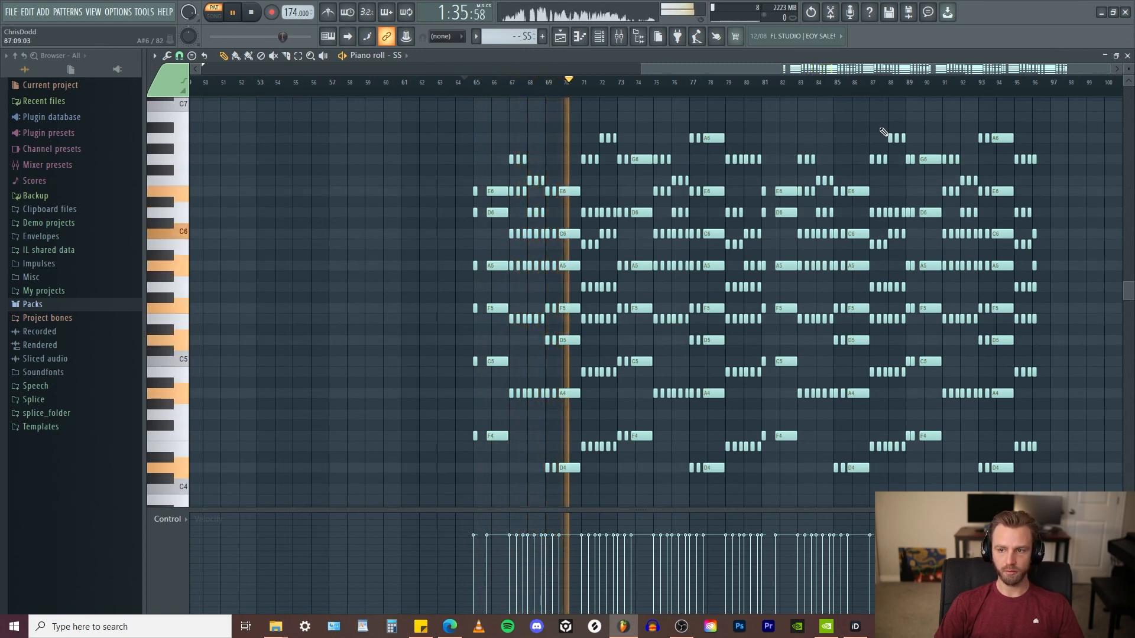
key(space)
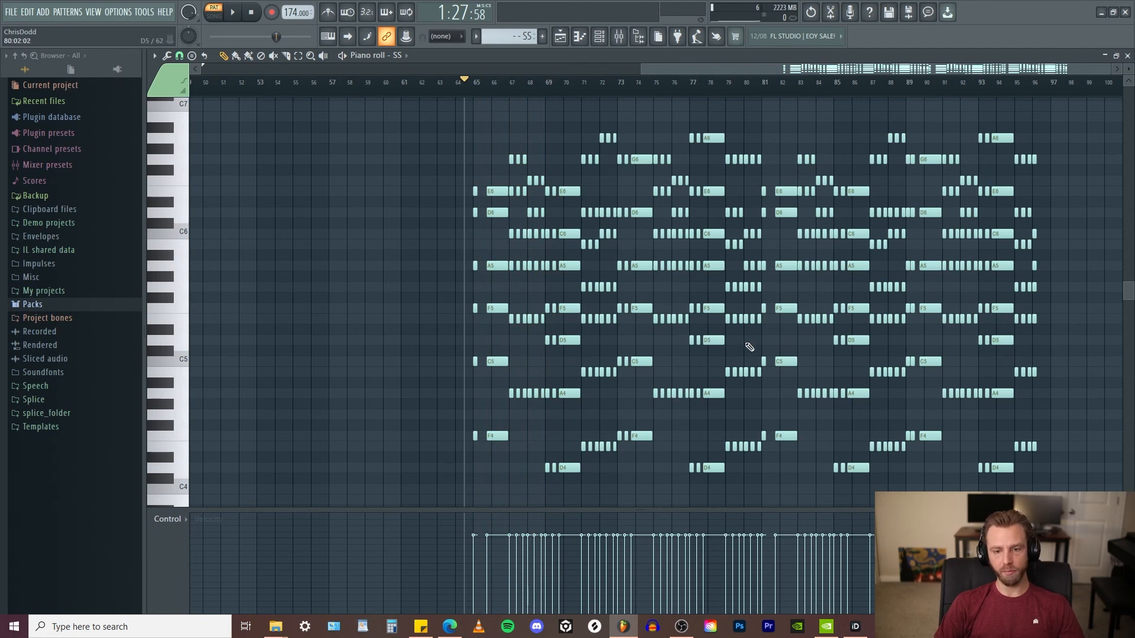
drag(883, 308, 787, 306)
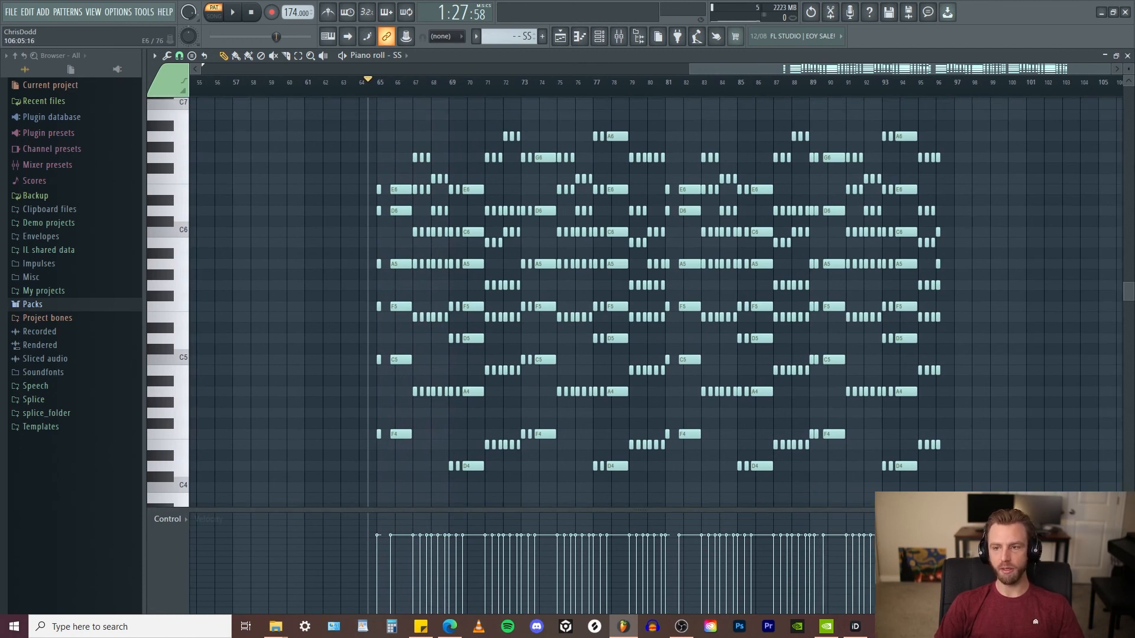
click(1127, 56)
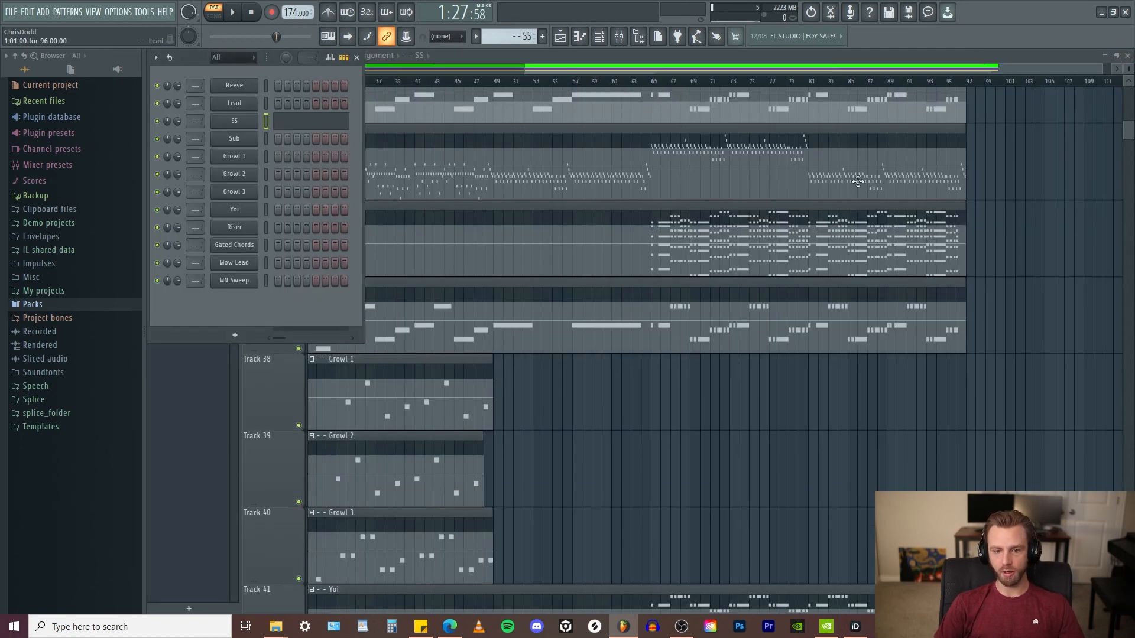
Step: Delete all the MIDI pattern clips, including the short Riser clip, from playlist tracks 34 to 45
scroll(718, 266, down, 3)
ctrl+scroll(718, 268, down, 4)
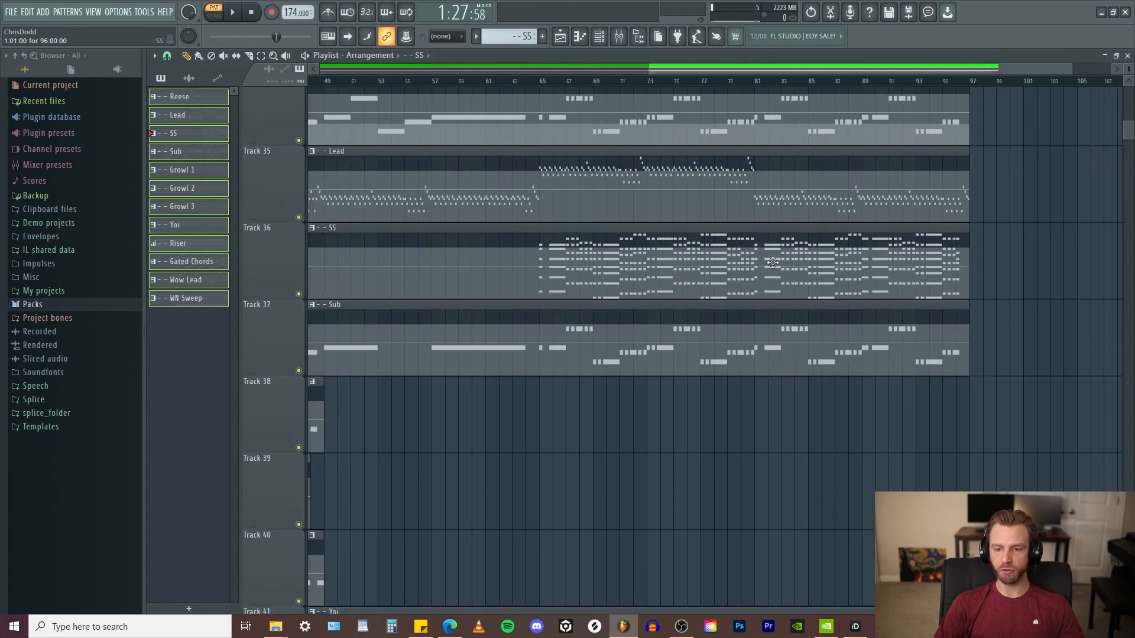
scroll(686, 282, up, 1)
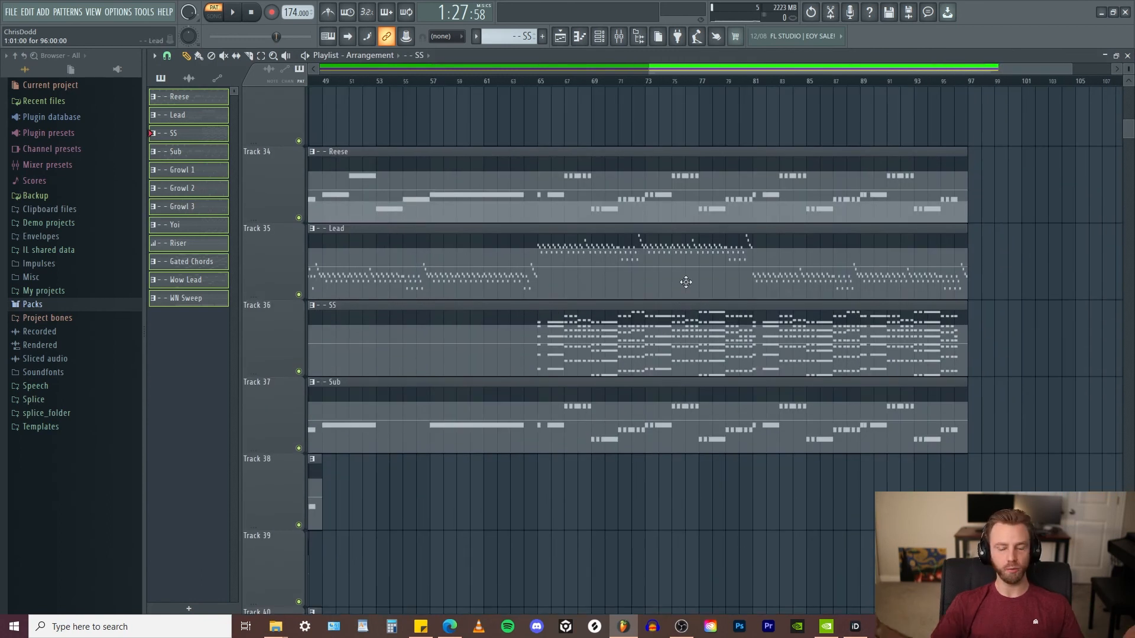
alt+scroll(686, 282, down, 4)
ctrl+scroll(689, 281, down, 3)
right_click(620, 258)
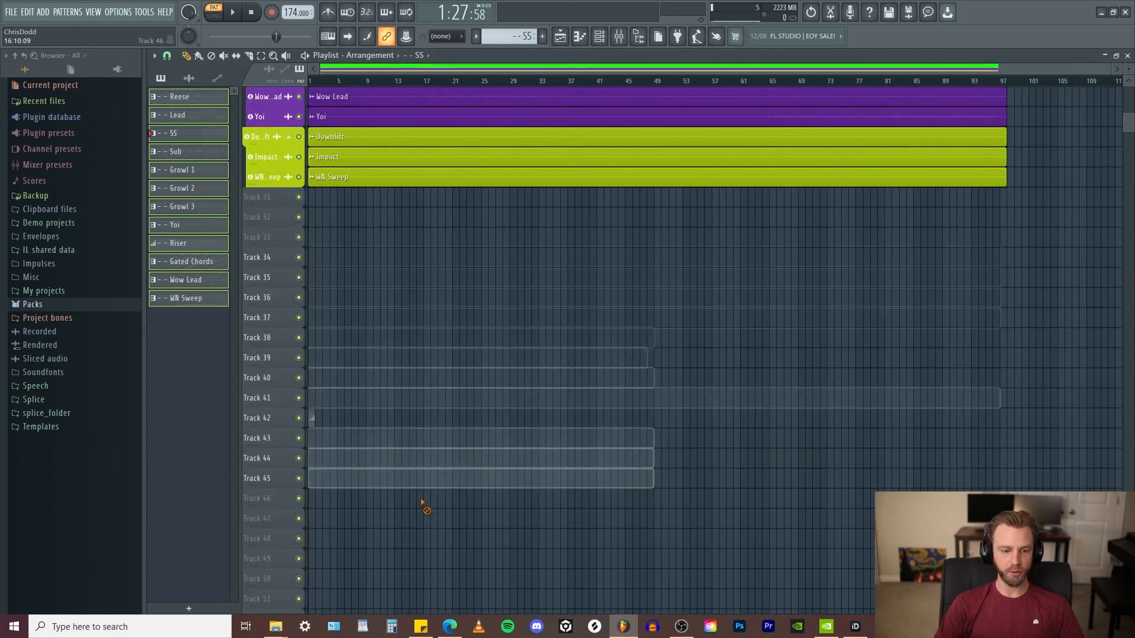
right_click(311, 418)
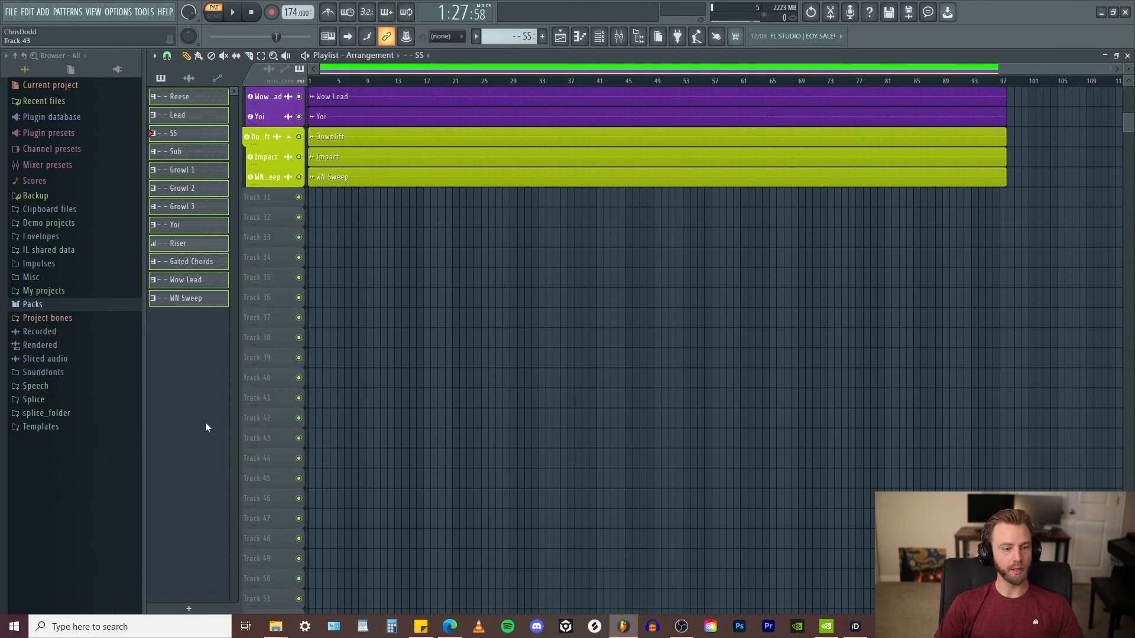
Step: Select only the WN Sweep pattern and review the complete grouped stem arrangement in the playlist
click(185, 298)
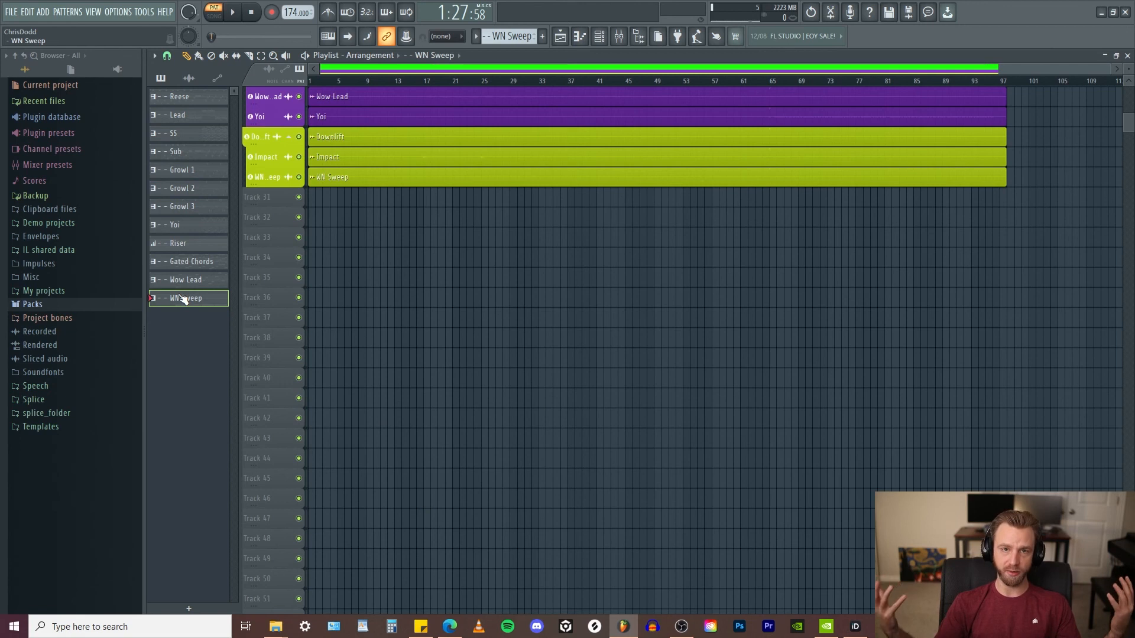
scroll(469, 253, up, 5)
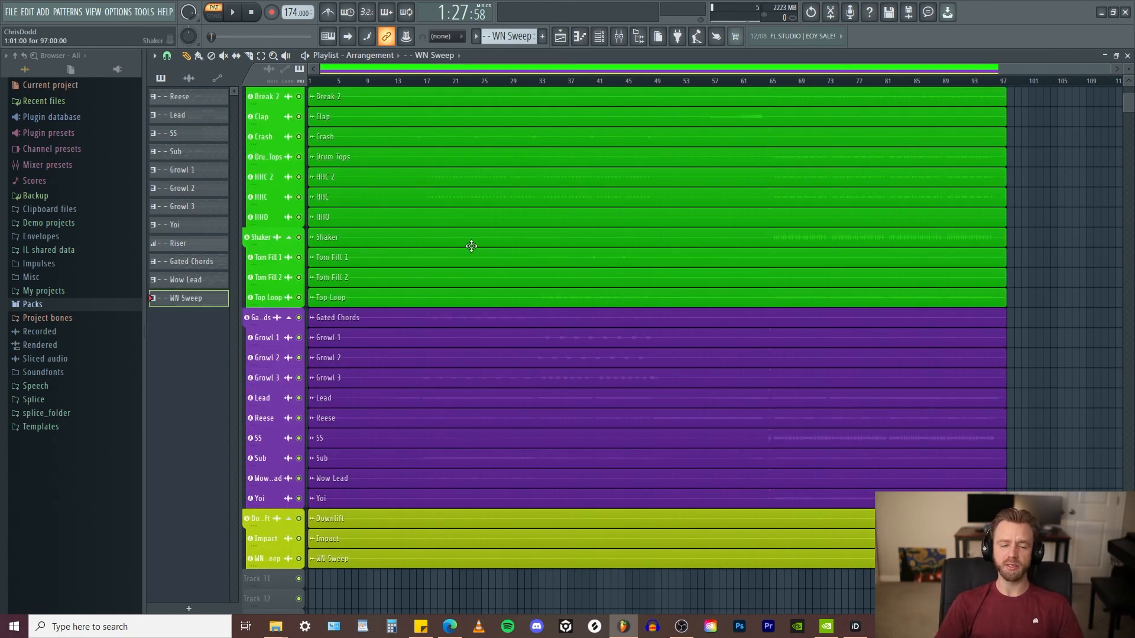
scroll(471, 245, down, 2)
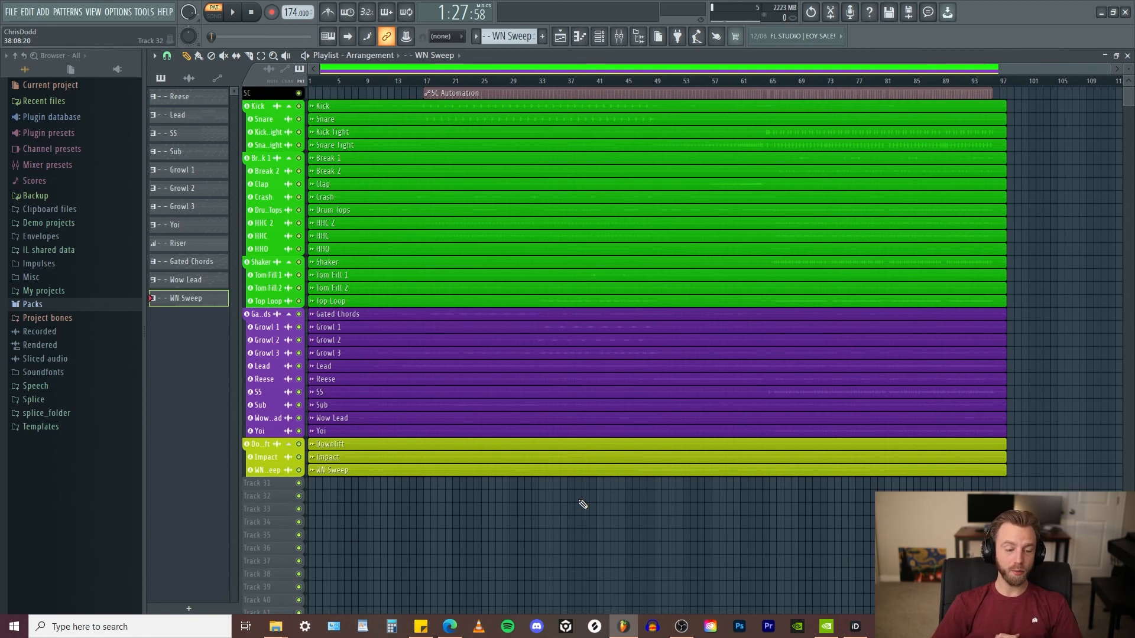